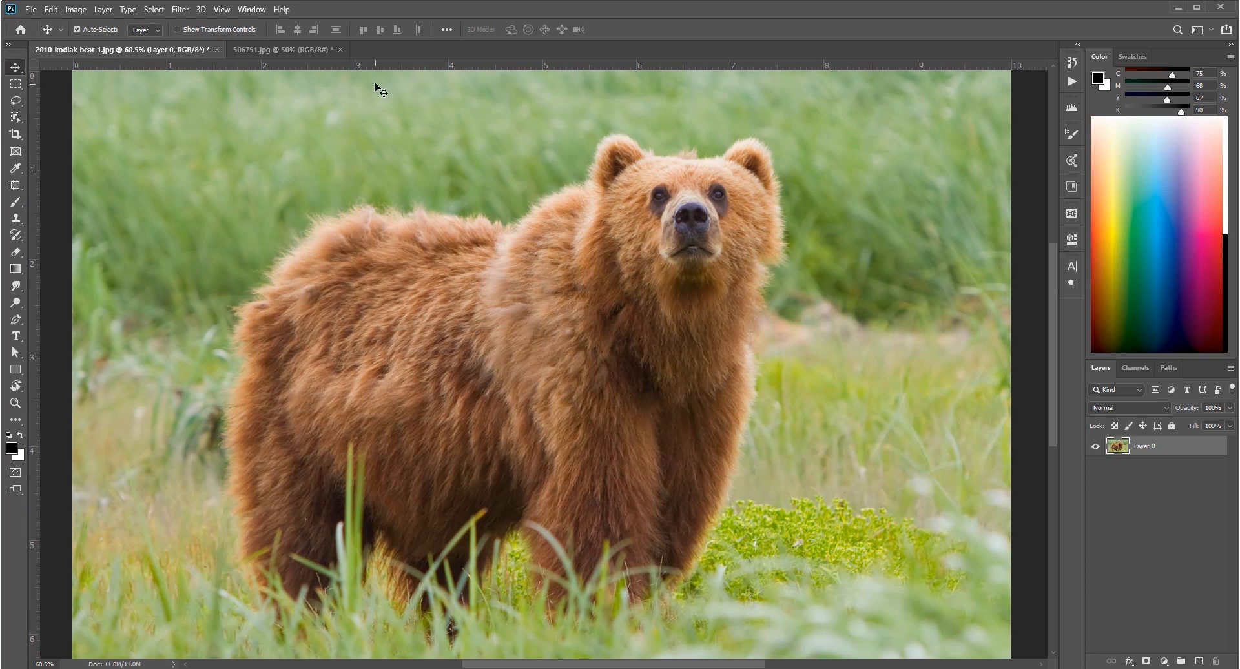
- Select the bear as the subject in the bear photo and mask out everything else on Layer 0
left_click(291, 49)
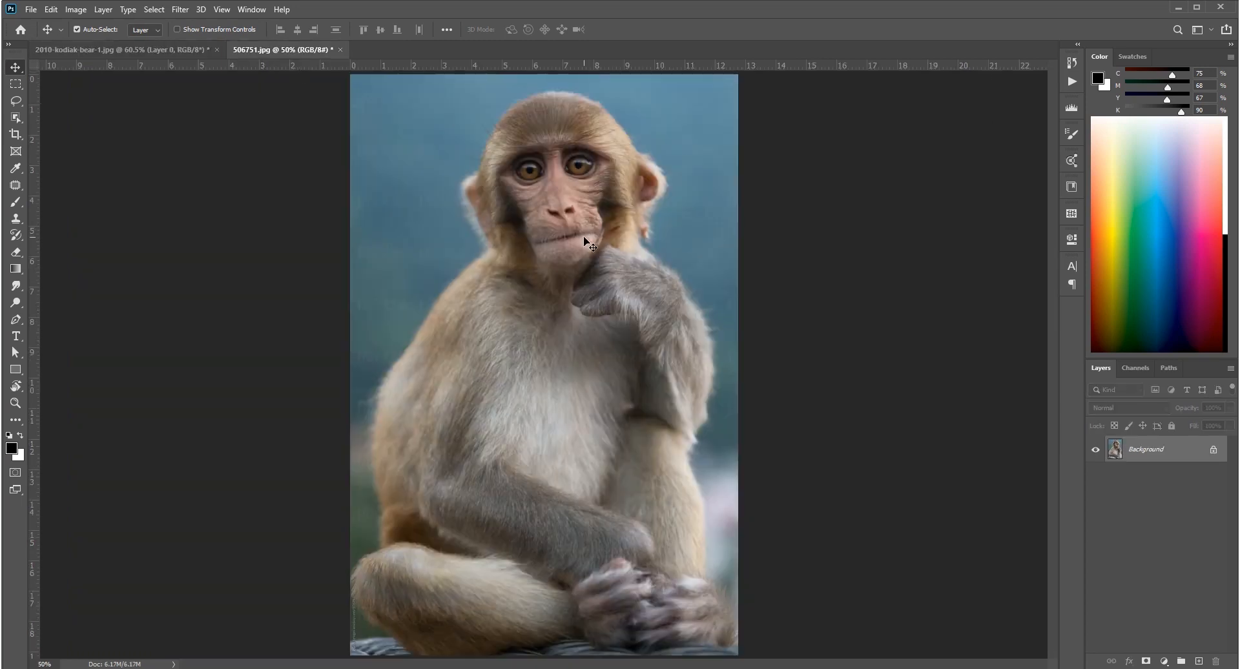
left_click(180, 51)
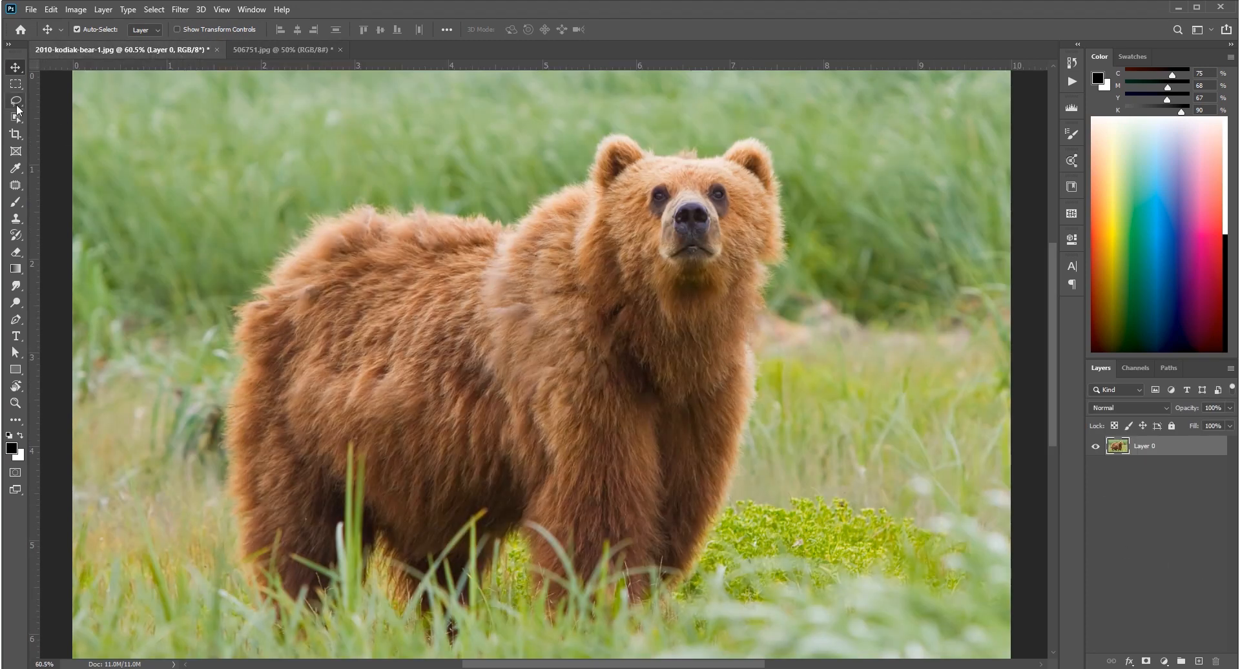
key("w")
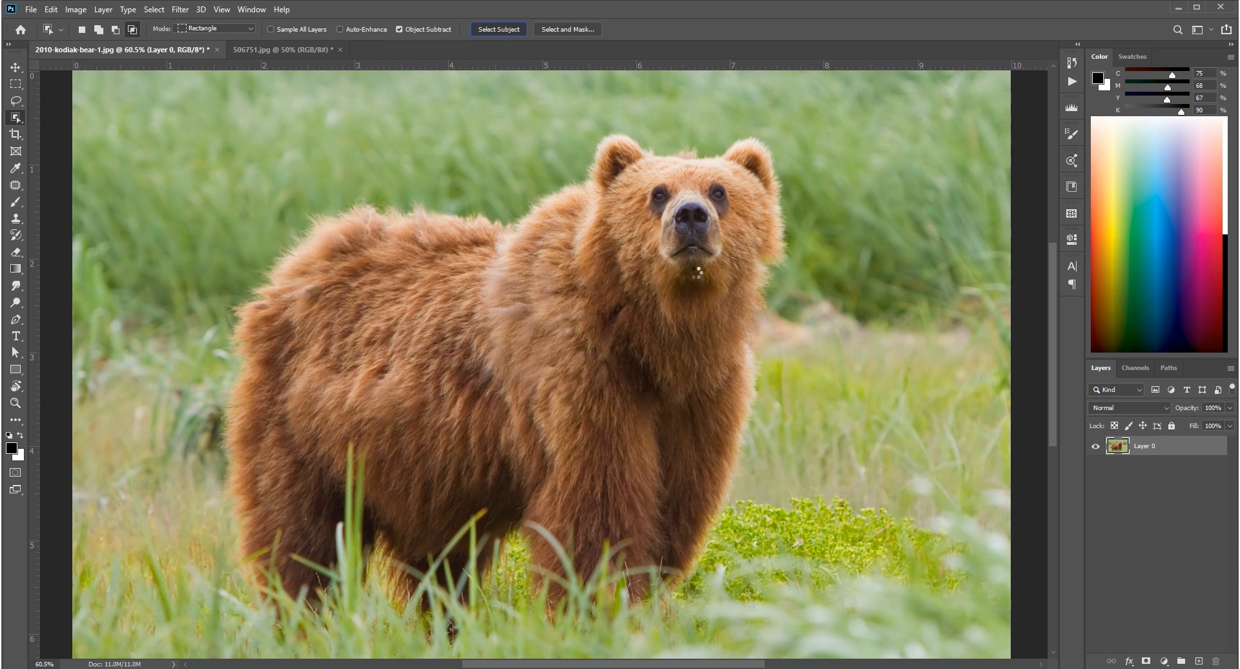
left_click(1146, 662)
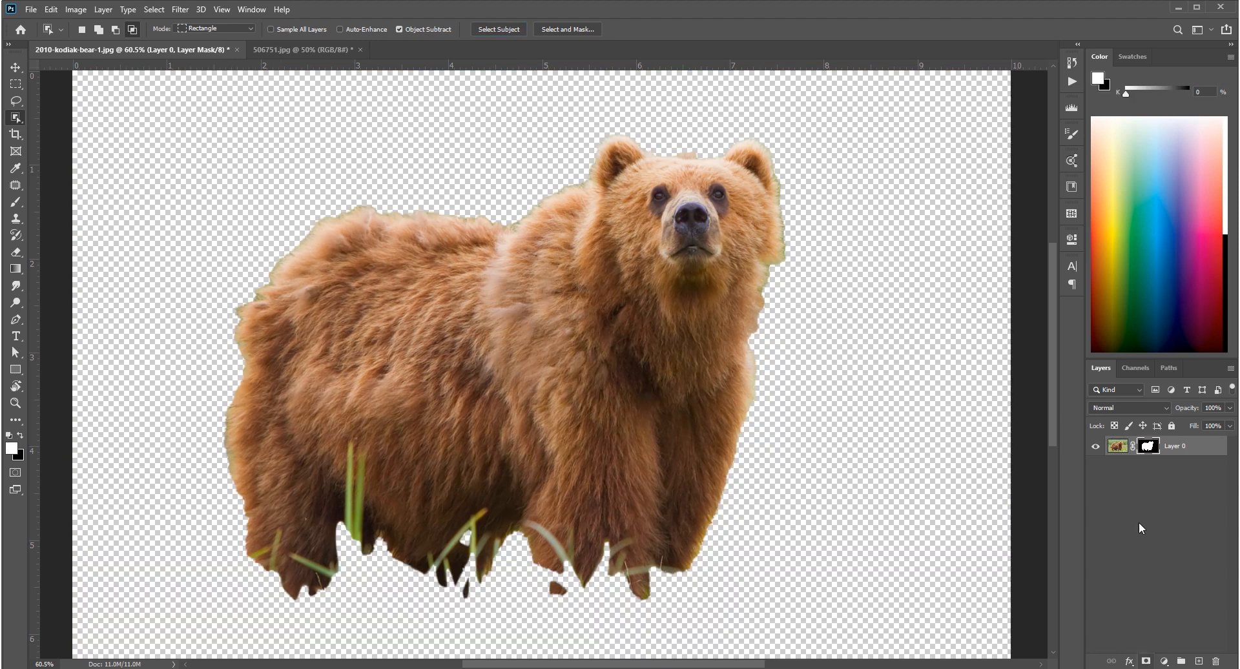
- Duplicate the masked bear layer into the 506751.jpg document and switch to that document
right_click(1187, 448)
left_click(1206, 454)
right_click(1207, 453)
left_click(1069, 195)
left_click(613, 236)
left_click(569, 253)
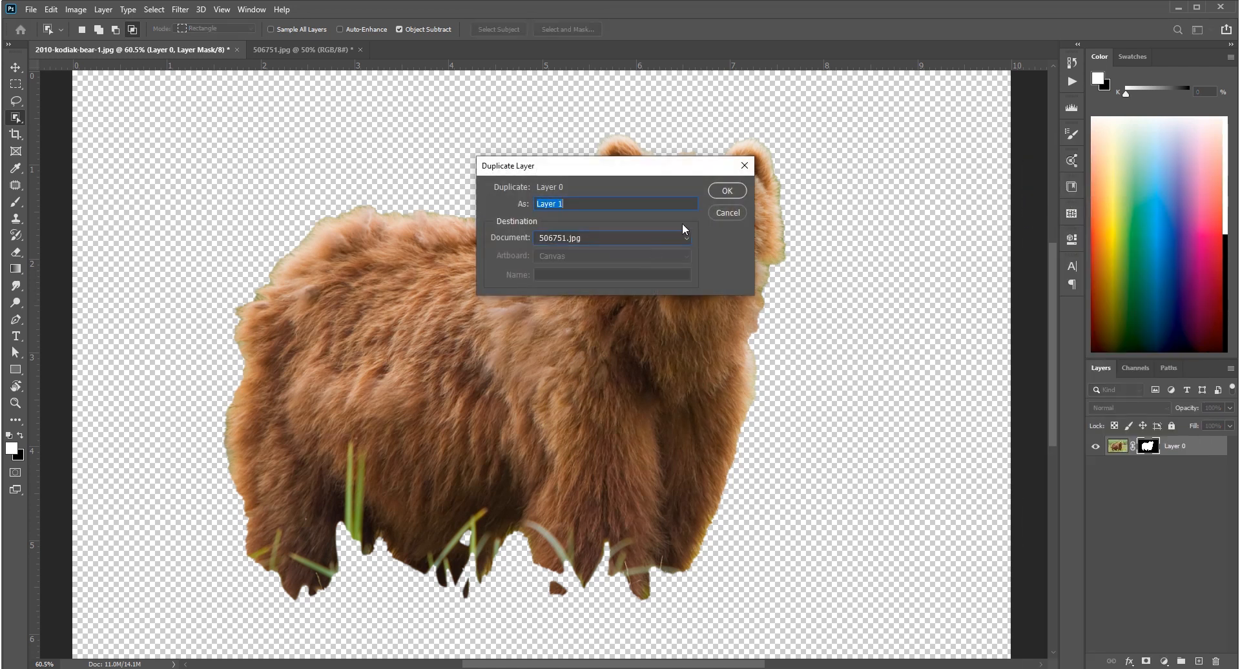
left_click(727, 190)
left_click(316, 50)
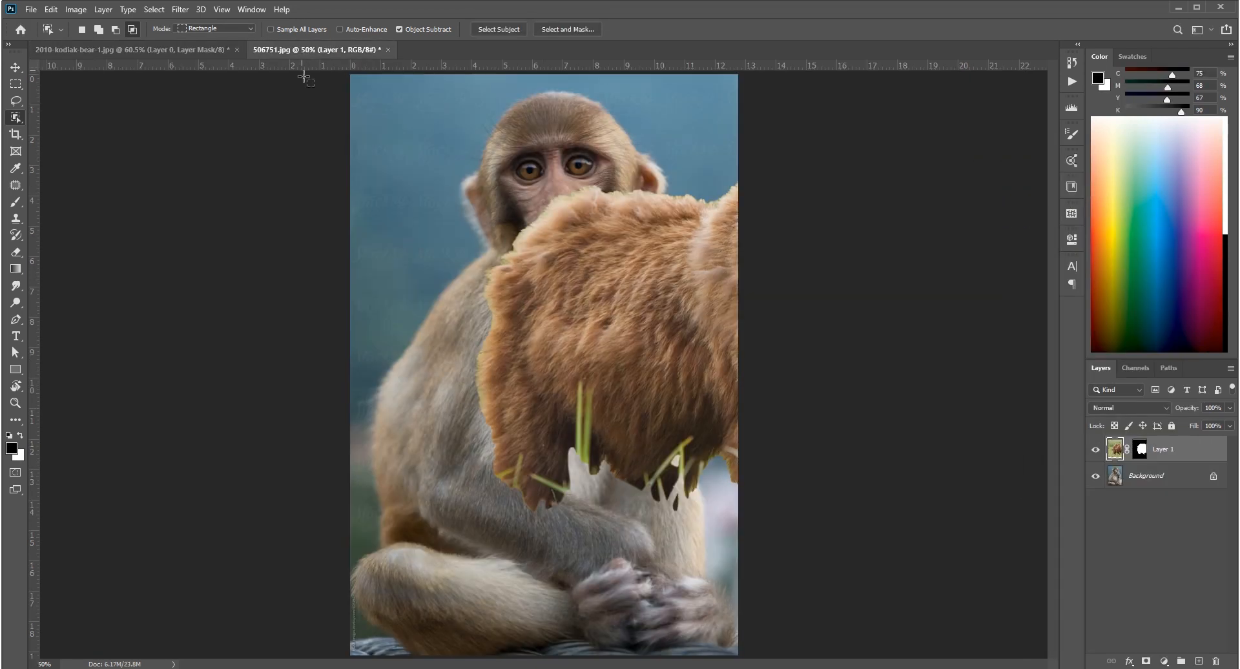
- Scale the bear to about 59% and place it over the monkey's chest, just below its mouth
key("v")
left_click_drag(568, 305, 617, 382)
key("ctrl+t")
left_click_drag(941, 188, 749, 242)
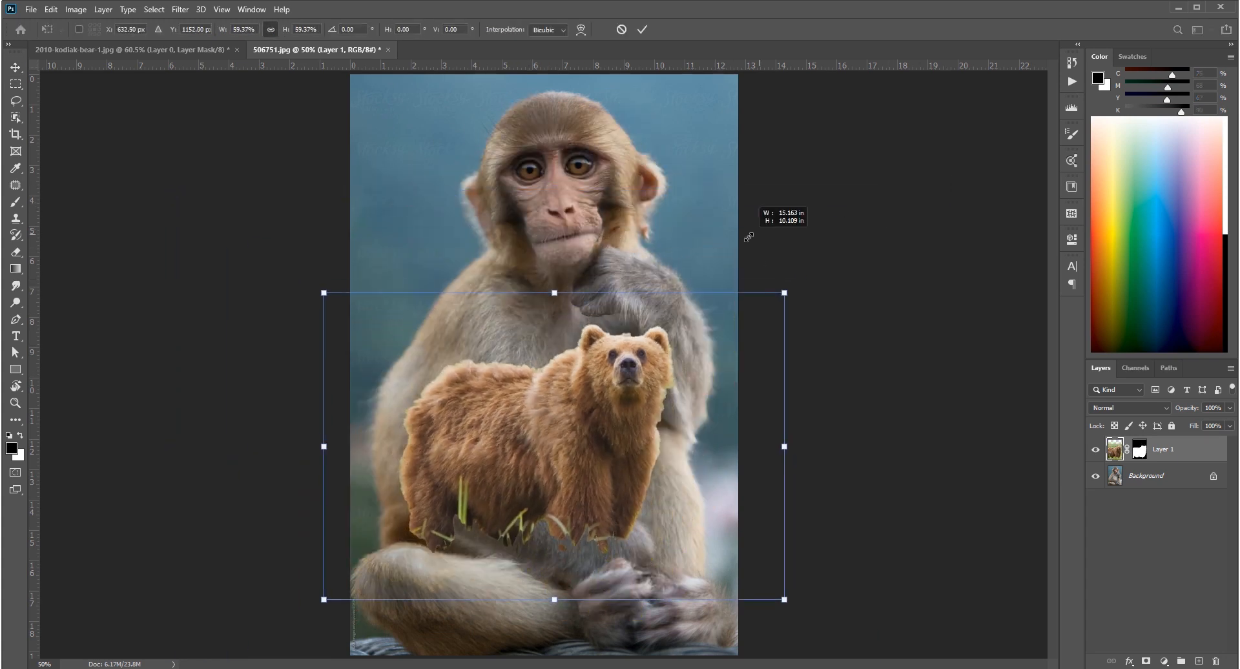
left_click_drag(604, 435, 606, 337)
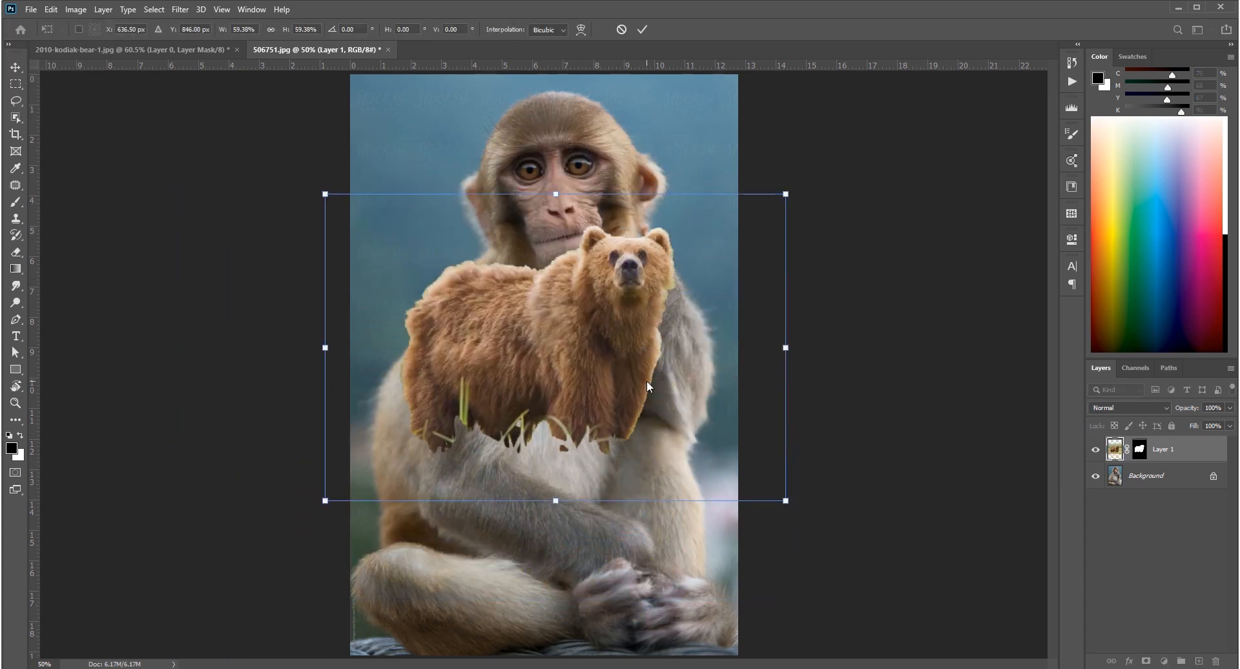
key("Return")
- Lasso the bear's head and erase everything outside it from the layer mask
scroll(604, 317, "up", 2)
key("l")
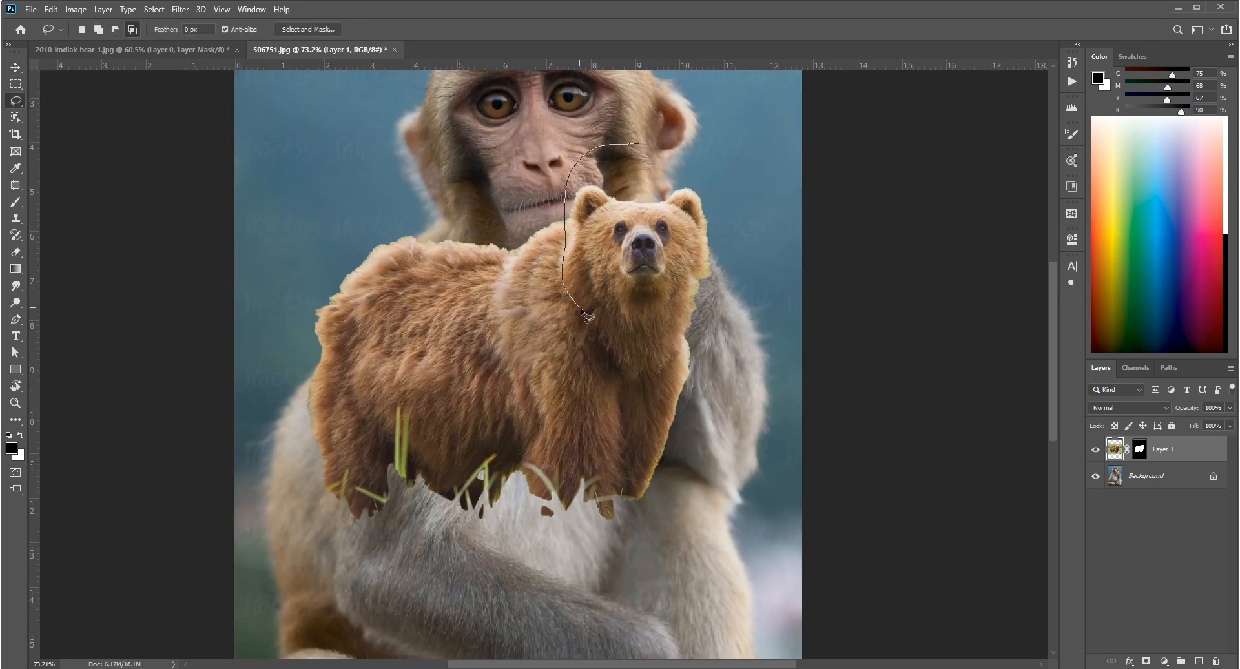
left_click_drag(742, 197, 698, 139)
key("ctrl+shift+i")
left_click(1143, 447)
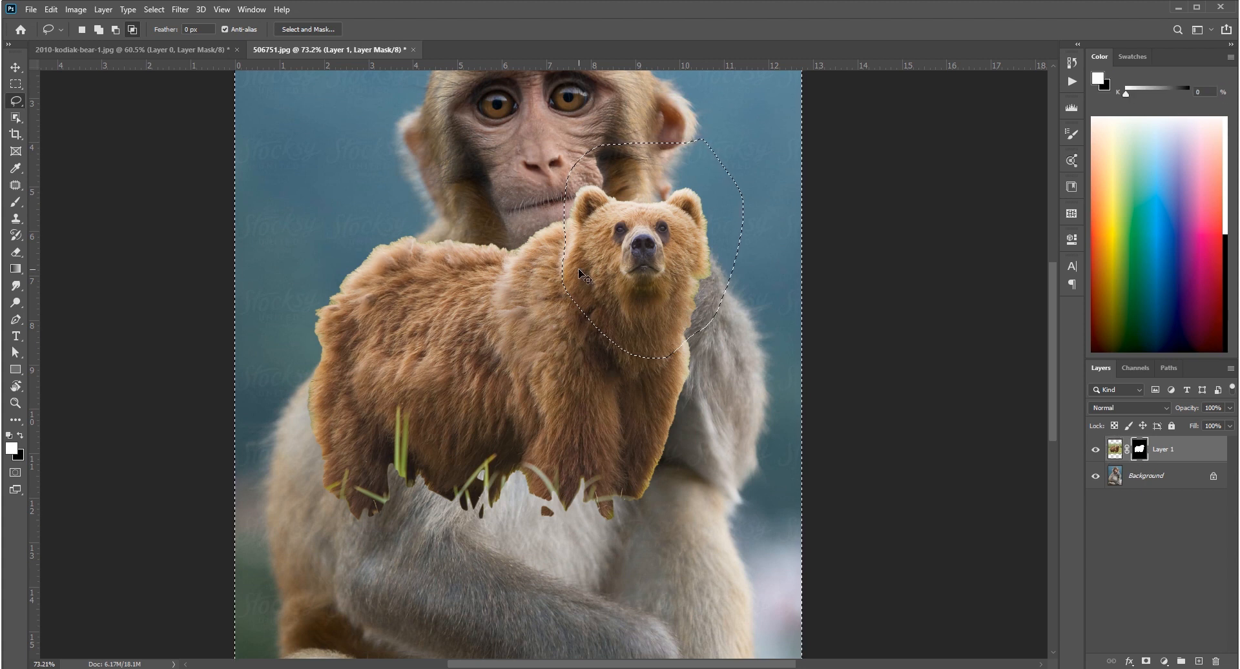
key("Delete")
key("ctrl+d")
- Move the bear's head onto the monkey's face and convert its layer to a smart object
key("v")
scroll(600, 290, "down", 7)
left_click_drag(600, 288, 571, 236)
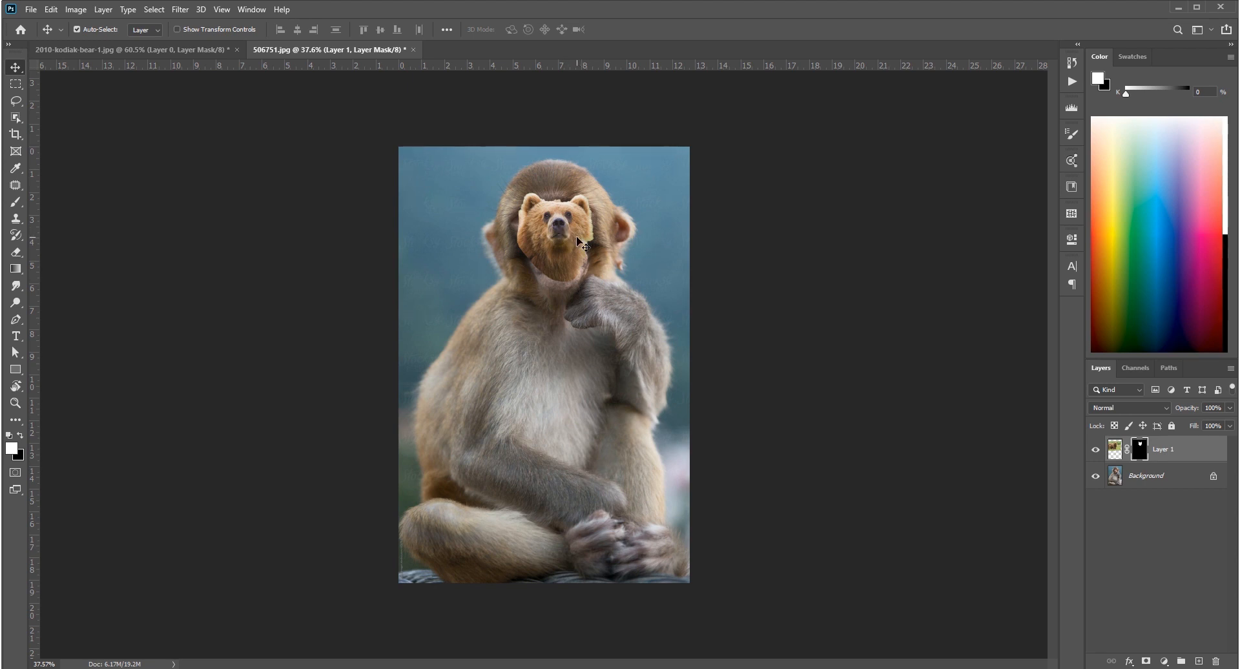
right_click(1180, 451)
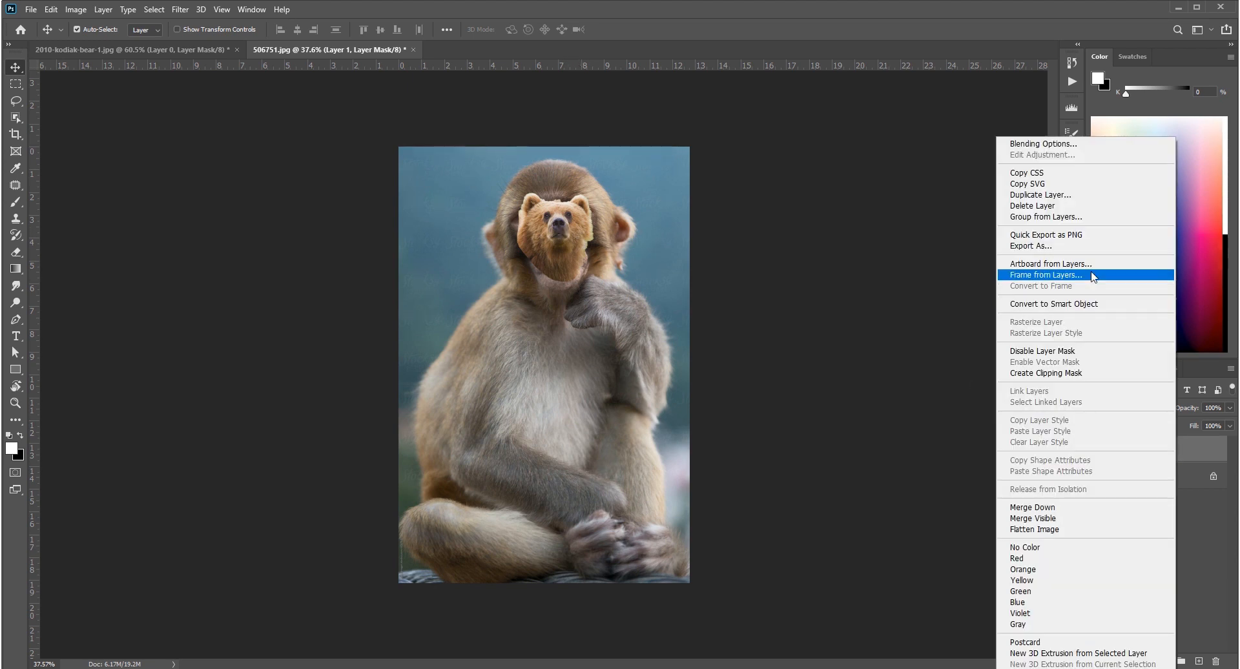
left_click(1073, 310)
- Enlarge the bear's head to cover the monkey's face
key("ctrl+t")
left_click_drag(610, 285, 620, 473)
key("Return")
- Lower Layer 1's opacity to 52% and transform the bear's head so its eyes line up with the monkey's
scroll(618, 306, "up", 5)
left_click_drag(1186, 409, 1155, 413)
left_click_drag(601, 303, 590, 354)
key("ctrl+t")
left_click(482, 286, "alt")
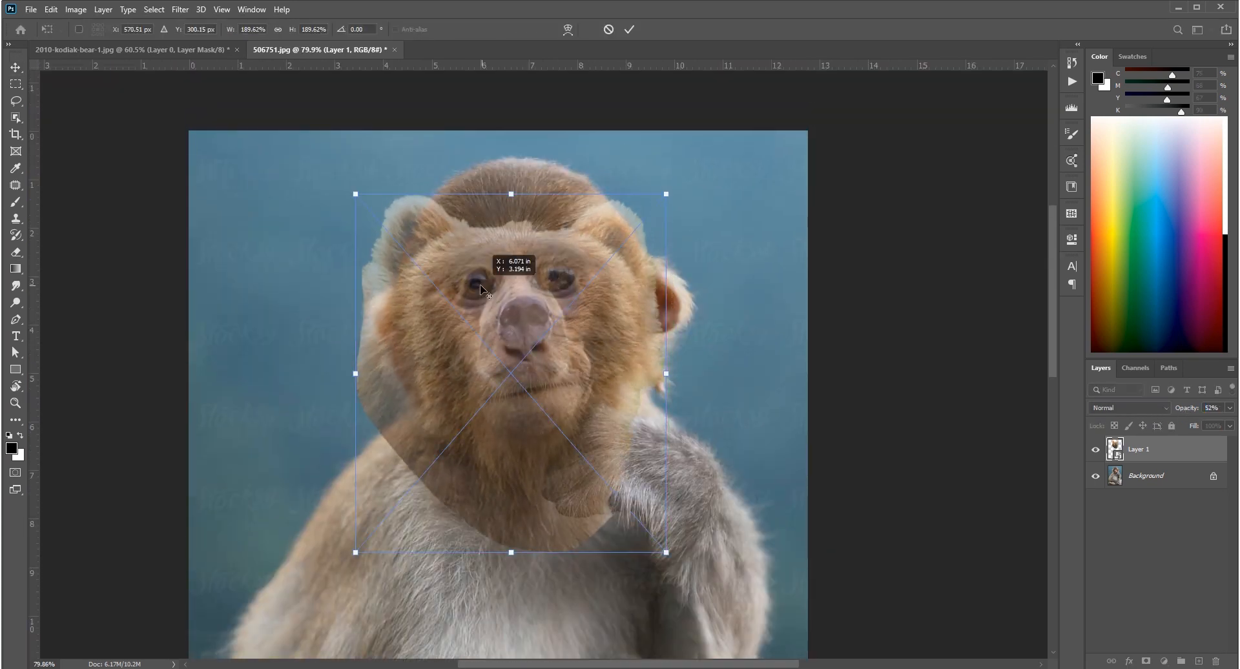
left_click_drag(714, 527, 730, 511)
left_click_drag(658, 493, 652, 491)
key("Return")
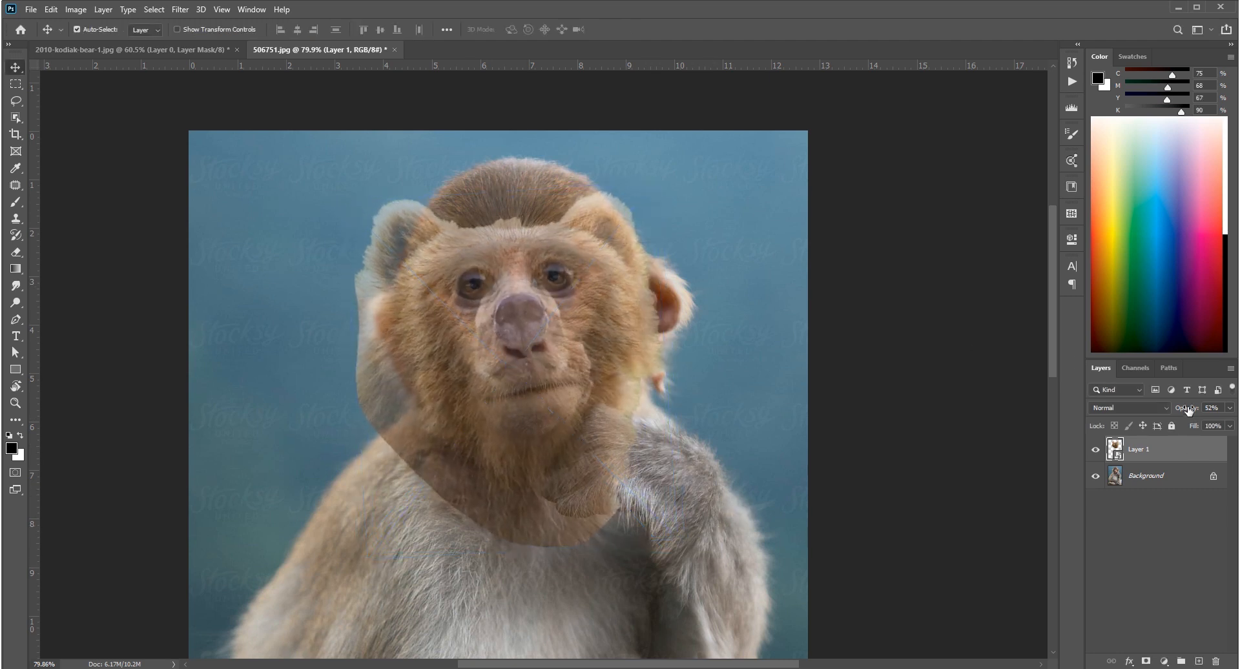
- Restore Layer 1's opacity to 100% and hide the bear's head with an inverted, black layer mask
left_click_drag(1189, 411, 1234, 412)
left_click(1146, 662)
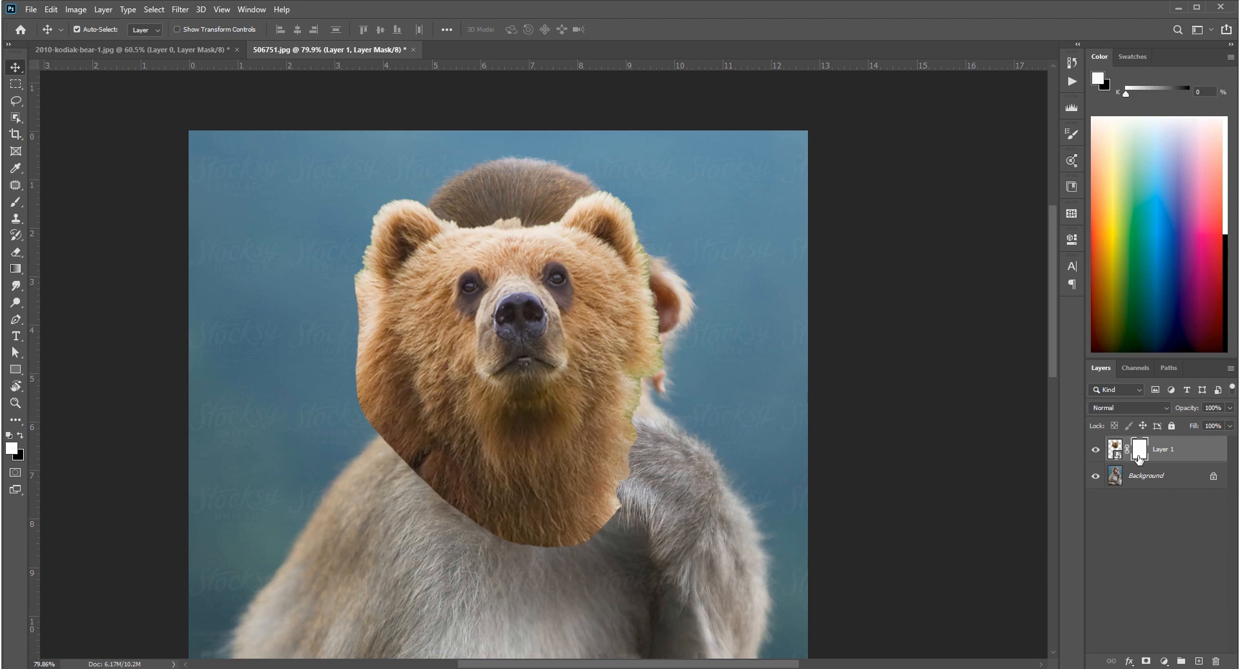
key("ctrl+i")
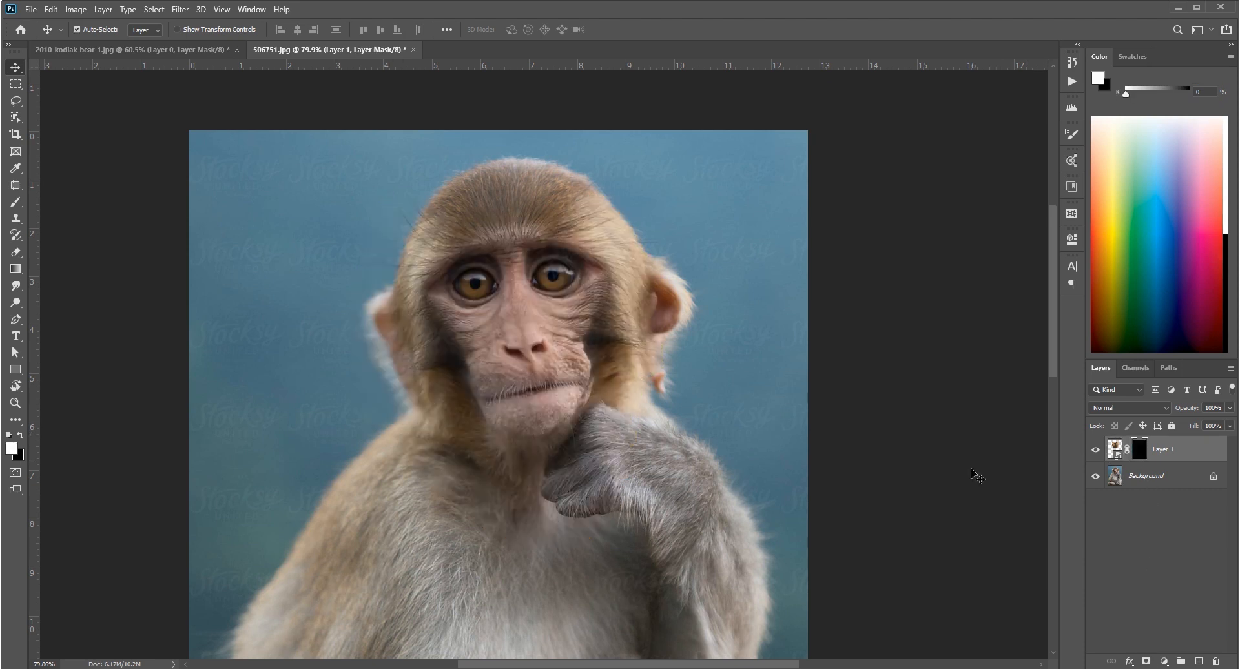
- Paint the bear's head back in on the black mask with a soft white brush of 0% hardness, up to 175 px
key("b")
right_click(517, 295)
left_click(574, 300)
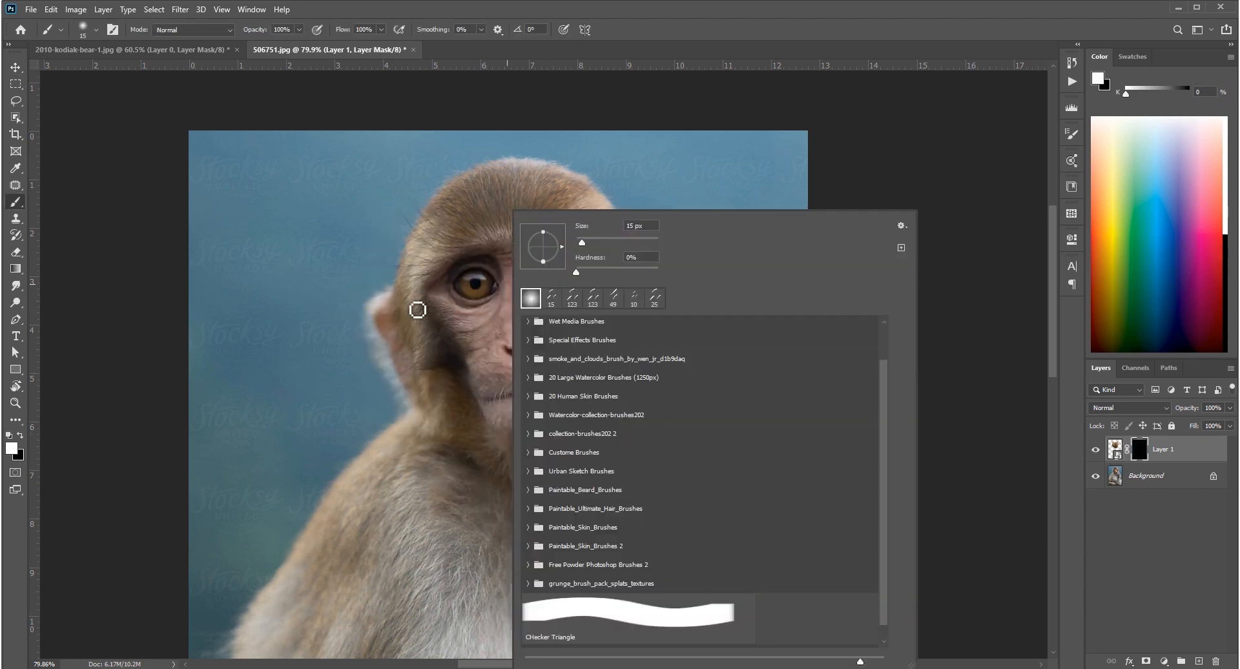
left_click(418, 310)
key("bracketleft")
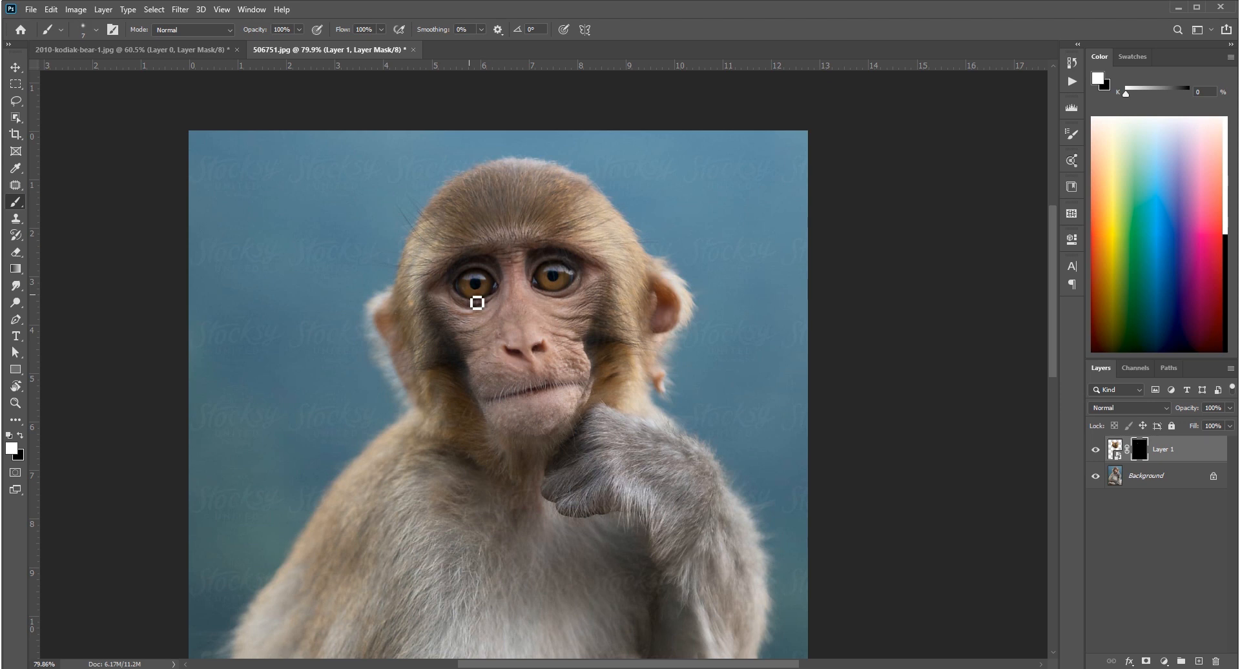
key("bracketright")
key("bracketright")
key("bracketright")
key("bracketright")
key("bracketright")
key("bracketright")
key("bracketright")
key("bracketright")
key("bracketright")
key("bracketright")
key("bracketright")
mouse_move(447, 256)
left_mouse_down()
mouse_move(496, 227)
mouse_move(523, 234)
mouse_move(531, 271)
mouse_move(572, 199)
mouse_move(621, 218)
mouse_move(636, 279)
mouse_move(511, 284)
mouse_move(460, 247)
mouse_move(418, 284)
mouse_move(429, 224)
mouse_move(388, 221)
mouse_move(387, 191)
mouse_move(350, 220)
mouse_move(372, 266)
left_mouse_up()
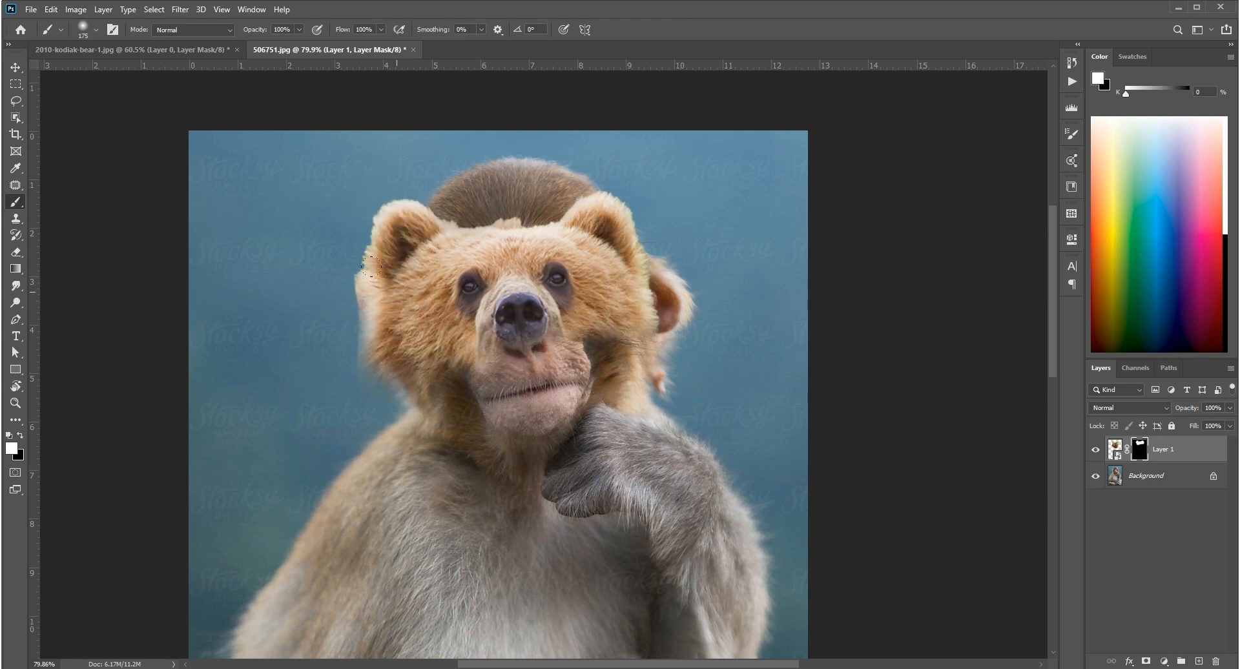
mouse_move(387, 353)
left_mouse_down()
mouse_move(389, 379)
mouse_move(374, 308)
mouse_move(389, 382)
mouse_move(376, 357)
mouse_move(405, 401)
mouse_move(454, 419)
mouse_move(432, 413)
mouse_move(519, 366)
mouse_move(478, 400)
mouse_move(458, 365)
mouse_move(555, 339)
mouse_move(573, 312)
mouse_move(556, 404)
mouse_move(505, 425)
mouse_move(540, 380)
mouse_move(556, 376)
mouse_move(559, 405)
mouse_move(573, 360)
mouse_move(565, 401)
mouse_move(578, 344)
mouse_move(629, 330)
mouse_move(584, 378)
left_mouse_up()
left_click_drag(609, 337, 626, 255)
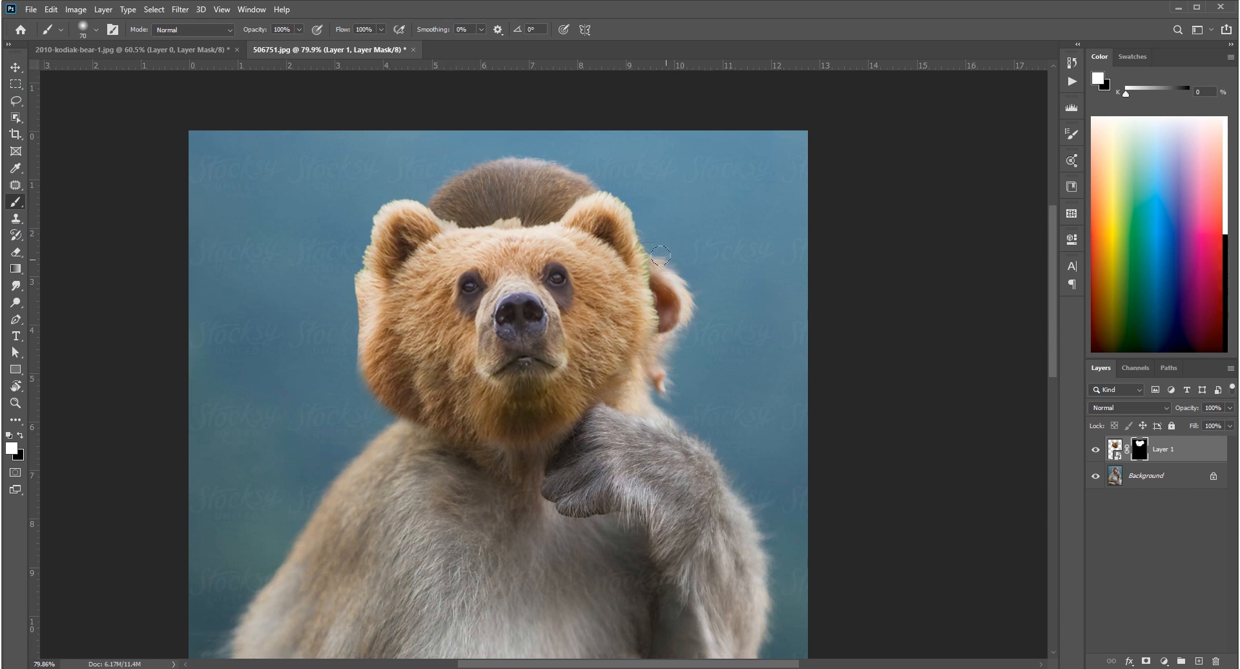
- Hide Layer 1 and duplicate the Background layer
scroll(614, 235, "down", 3)
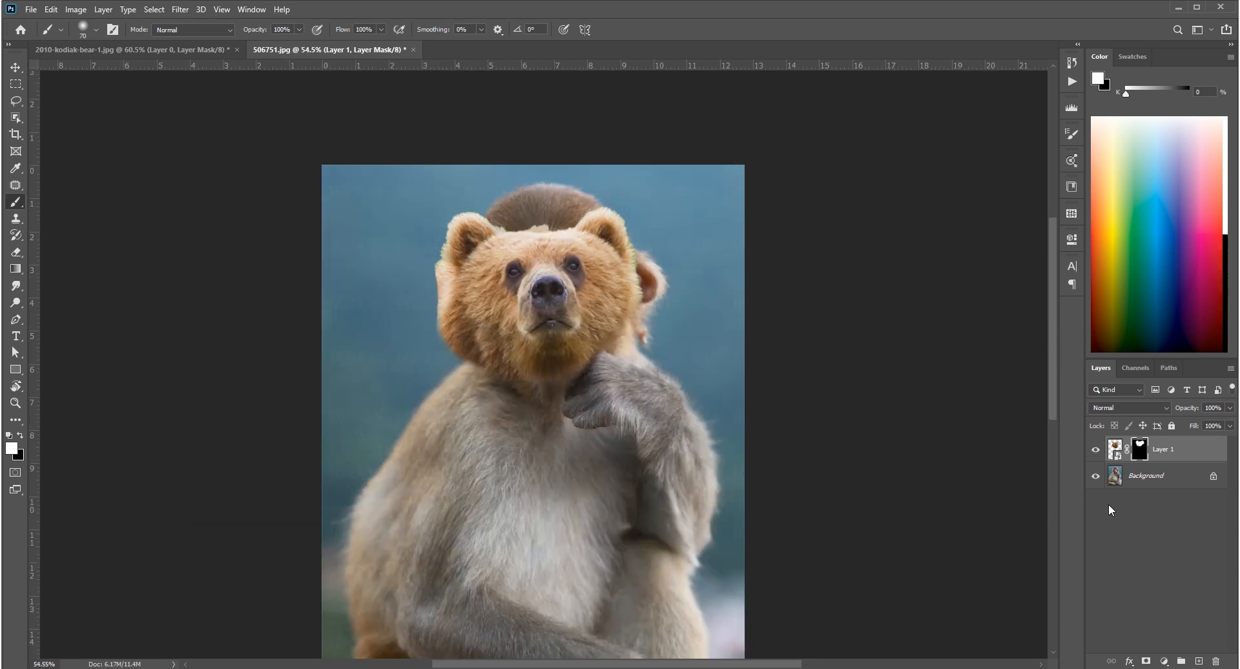
left_click(1095, 449)
left_click_drag(1146, 477, 1199, 661)
- Clone the blue backdrop over the monkey's crown, cheeks, nose and ears on the background copy with a 150 px stamp
scroll(535, 209, "up", 3)
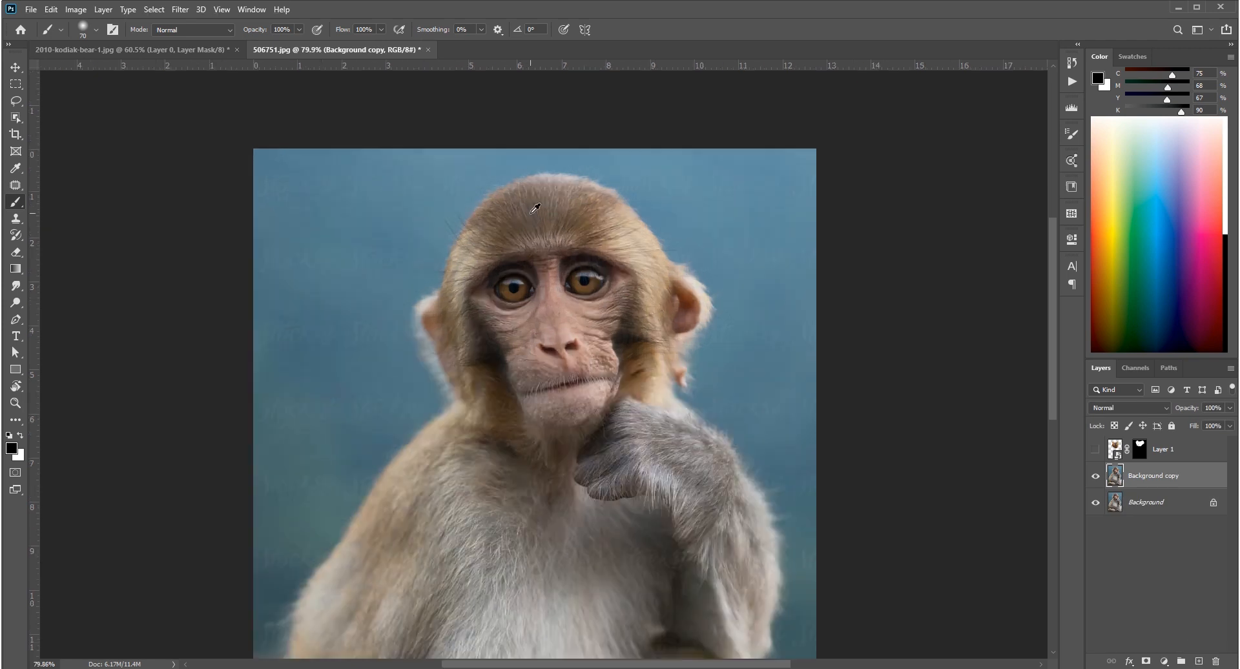
scroll(535, 189, "down", 1)
key("s")
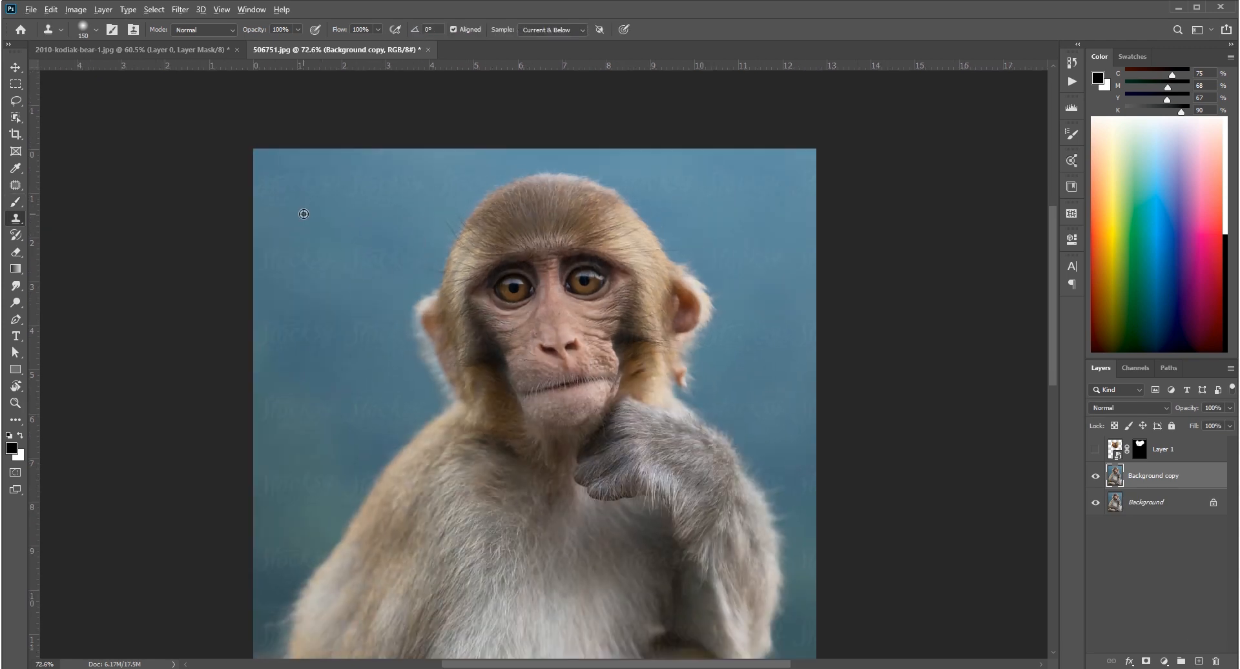
left_click(320, 224, "alt")
mouse_move(504, 194)
left_mouse_down()
mouse_move(510, 210)
mouse_move(472, 310)
mouse_move(443, 335)
mouse_move(456, 320)
left_mouse_up()
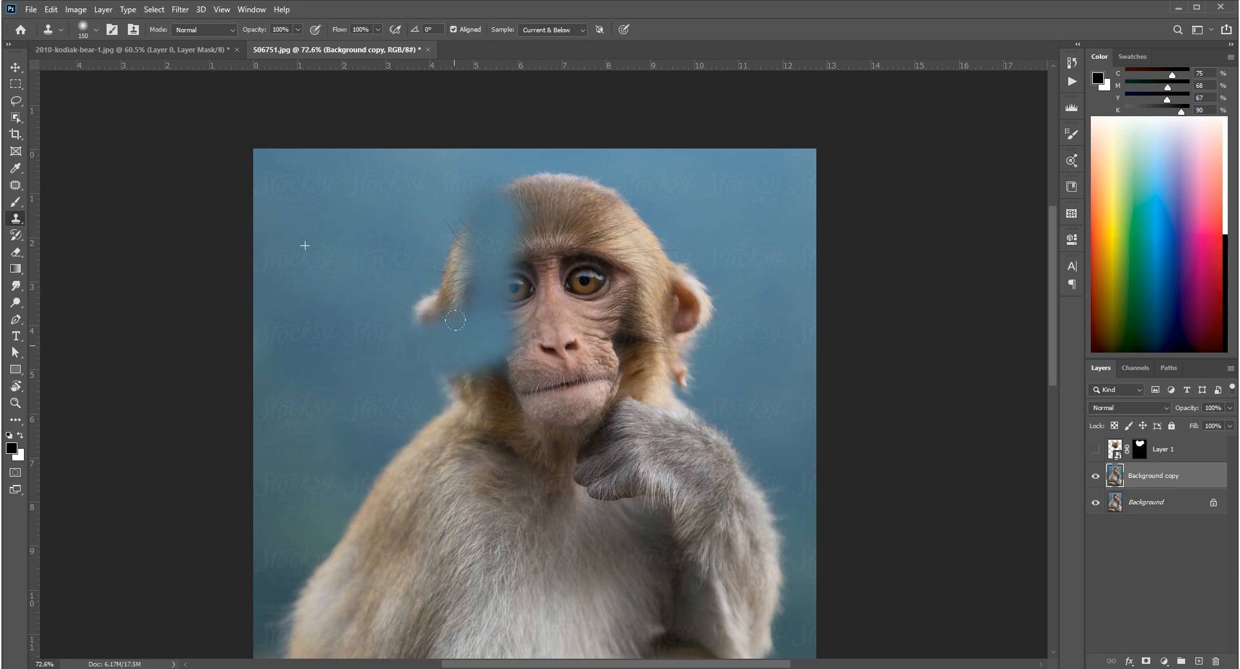
mouse_move(478, 157)
left_mouse_down()
mouse_move(665, 196)
mouse_move(581, 223)
left_mouse_up()
left_click(365, 262, "alt")
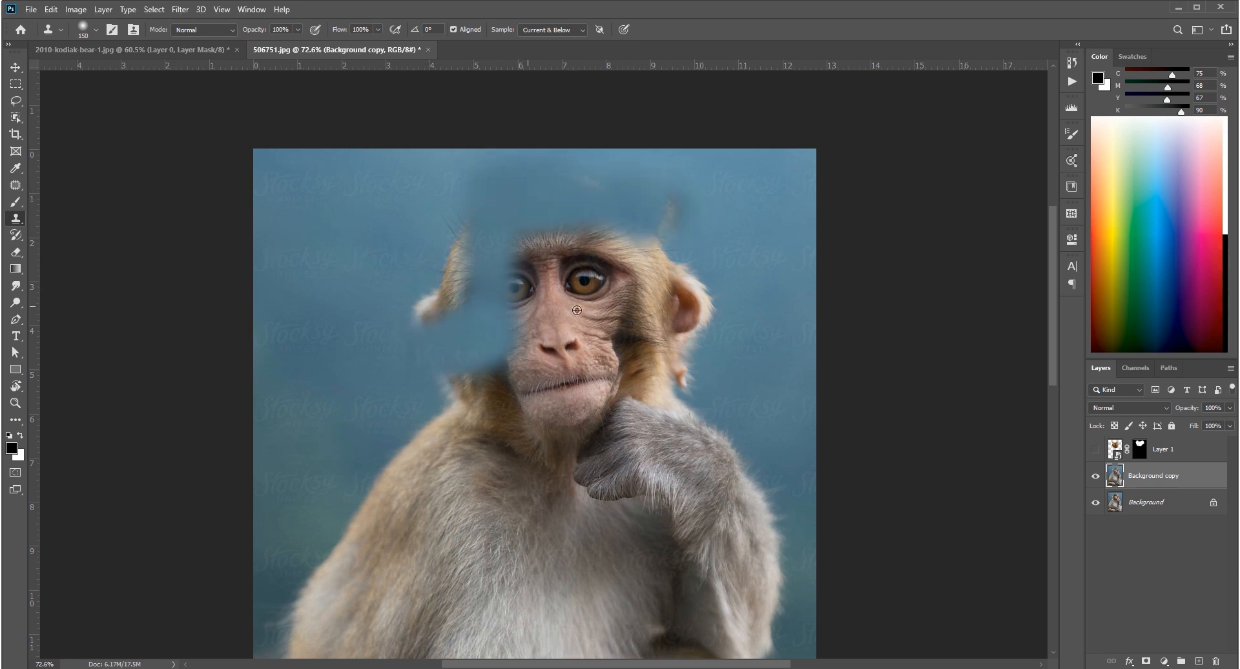
mouse_move(700, 333)
left_mouse_down()
mouse_move(474, 335)
mouse_move(524, 328)
mouse_move(496, 329)
left_mouse_up()
left_click(408, 203, "alt")
left_click(378, 201, "alt")
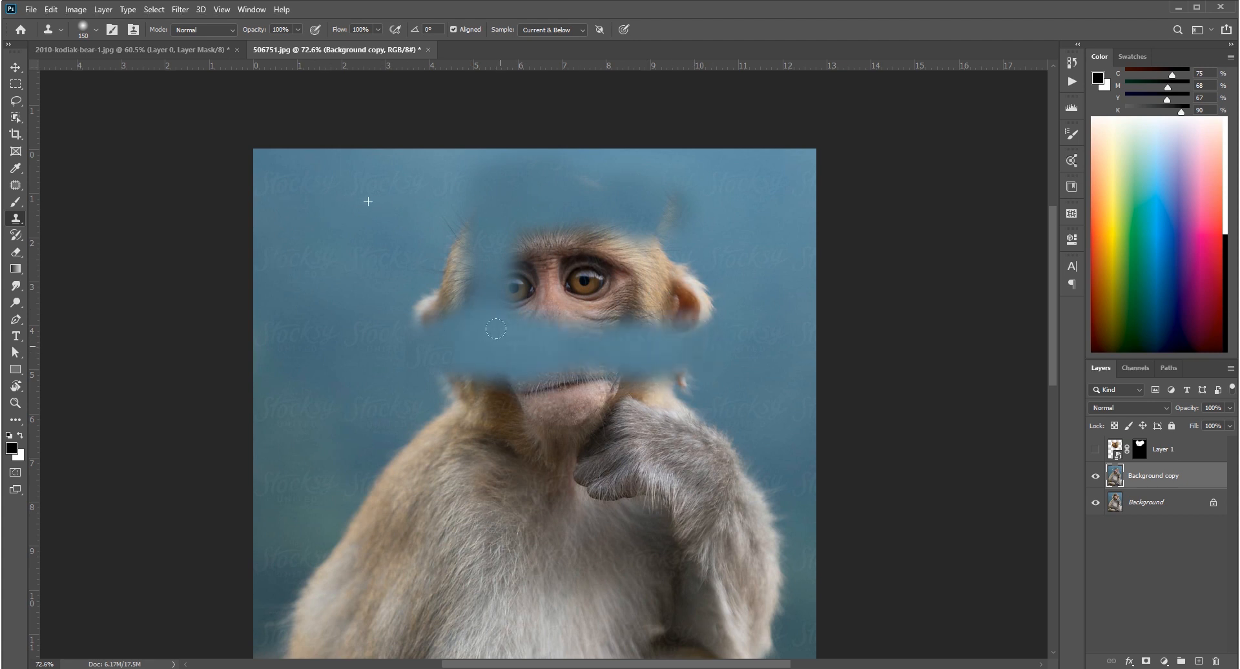
left_click(325, 222, "alt")
mouse_move(676, 278)
left_mouse_down()
mouse_move(657, 288)
mouse_move(681, 277)
mouse_move(659, 278)
left_mouse_up()
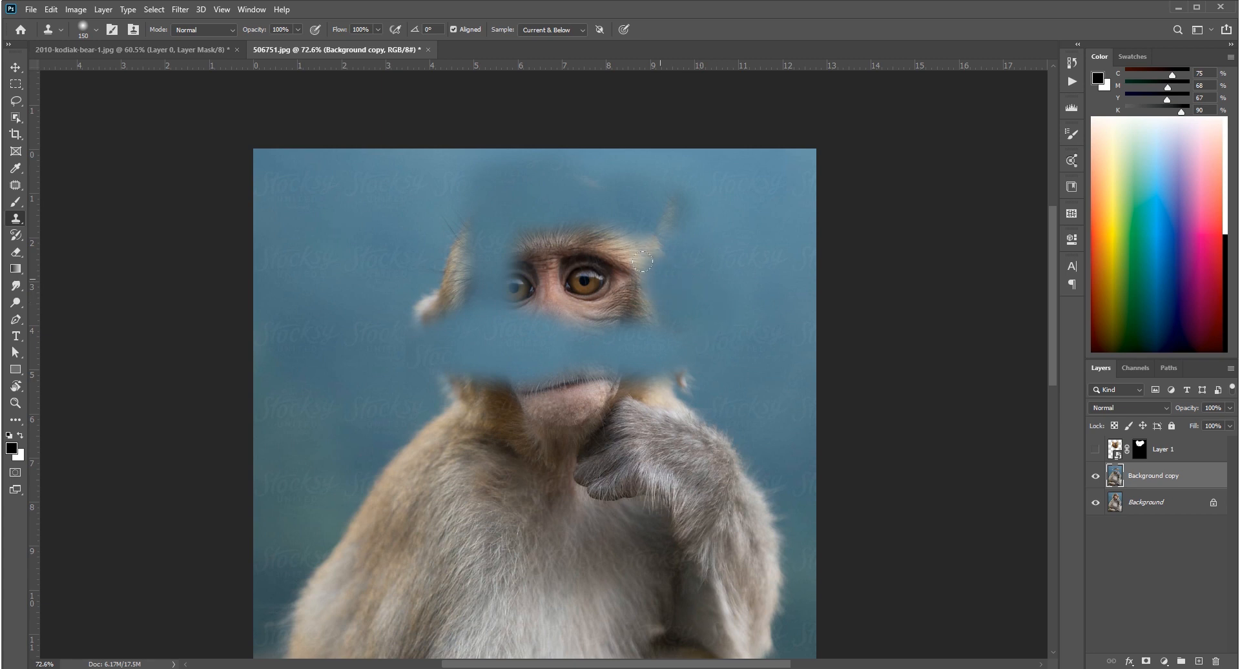
- Patch the marks above the monkey's head and the remaining left side of the head and ear with clean blue backdrop
key("j")
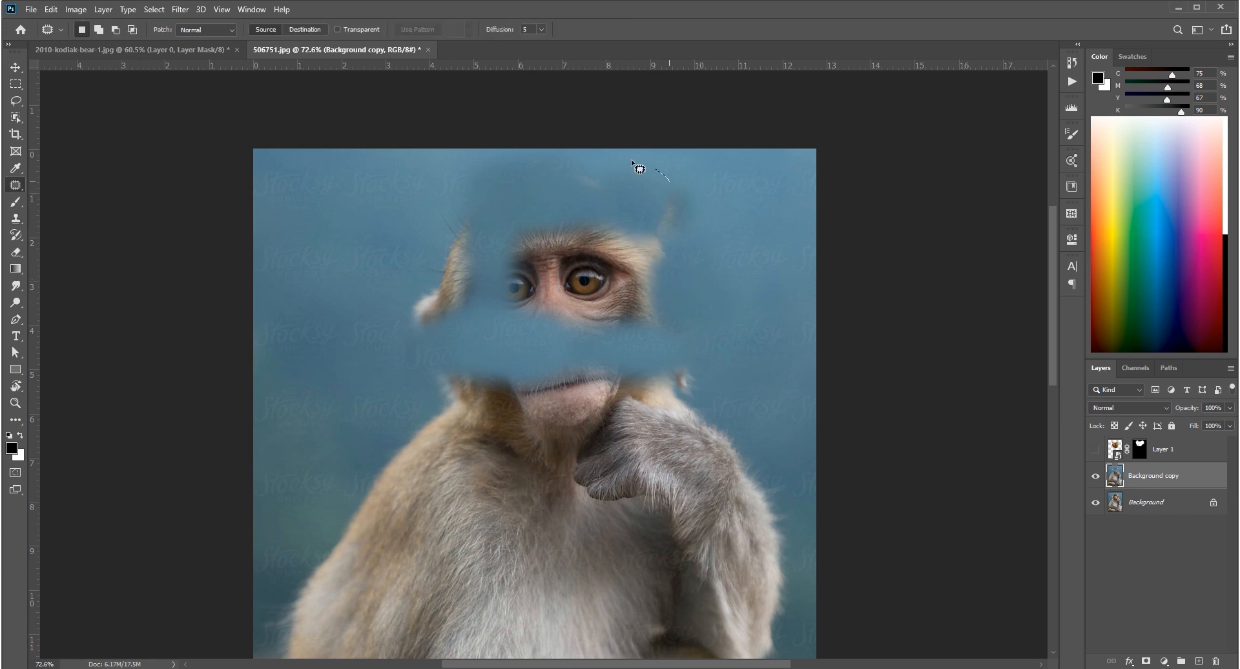
mouse_move(630, 159)
left_mouse_down()
mouse_move(698, 258)
mouse_move(686, 188)
left_mouse_up()
key("ctrl+d")
mouse_move(484, 193)
left_mouse_down()
mouse_move(390, 323)
mouse_move(483, 229)
mouse_move(484, 195)
left_mouse_up()
mouse_move(453, 253)
left_mouse_down()
mouse_move(354, 239)
mouse_move(444, 317)
left_mouse_up()
key("ctrl+d")
left_click_drag(418, 310, 368, 233)
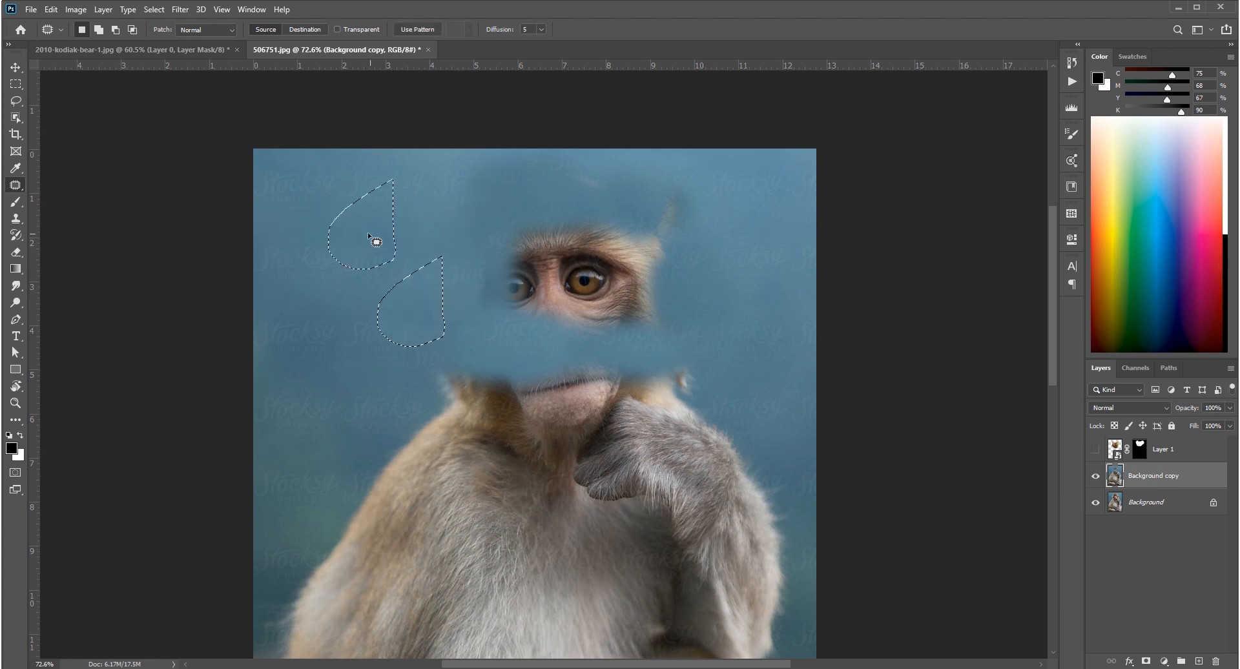
key("ctrl+d")
- Patch the monkey's remaining forehead and eyes with clean blue backdrop
mouse_move(474, 190)
left_mouse_down()
mouse_move(450, 275)
mouse_move(709, 331)
mouse_move(611, 155)
mouse_move(519, 164)
left_mouse_up()
mouse_move(546, 222)
left_mouse_down()
mouse_move(399, 267)
mouse_move(277, 239)
left_mouse_up()
key("ctrl+d")
mouse_move(561, 186)
left_mouse_down()
mouse_move(544, 155)
mouse_move(537, 340)
mouse_move(560, 272)
left_mouse_up()
left_click_drag(510, 274, 683, 277)
key("ctrl+d")
left_click_drag(571, 259, 576, 284)
mouse_move(568, 274)
left_mouse_down()
mouse_move(579, 310)
mouse_move(719, 238)
left_mouse_up()
key("ctrl+d")
mouse_move(718, 272)
left_mouse_down()
mouse_move(644, 252)
mouse_move(601, 275)
left_mouse_up()
key("ctrl+d")
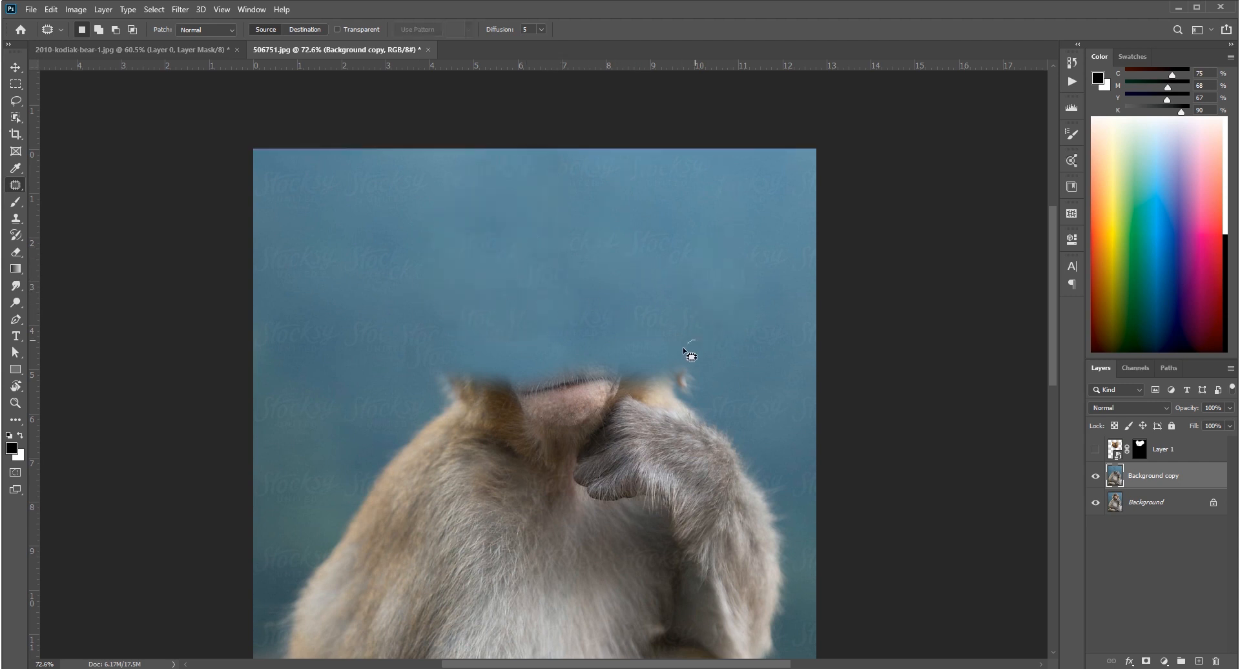
- Patch the small fur remnant beside the monkey's right-hand cheek with blue backdrop
left_click_drag(679, 393, 694, 340)
left_click_drag(686, 373, 691, 271)
key("ctrl+d")
- Show Layer 1 and paint white on its mask to fill in the bear's cheeks and the edge above the paw
left_click(1096, 449)
left_click(1140, 449)
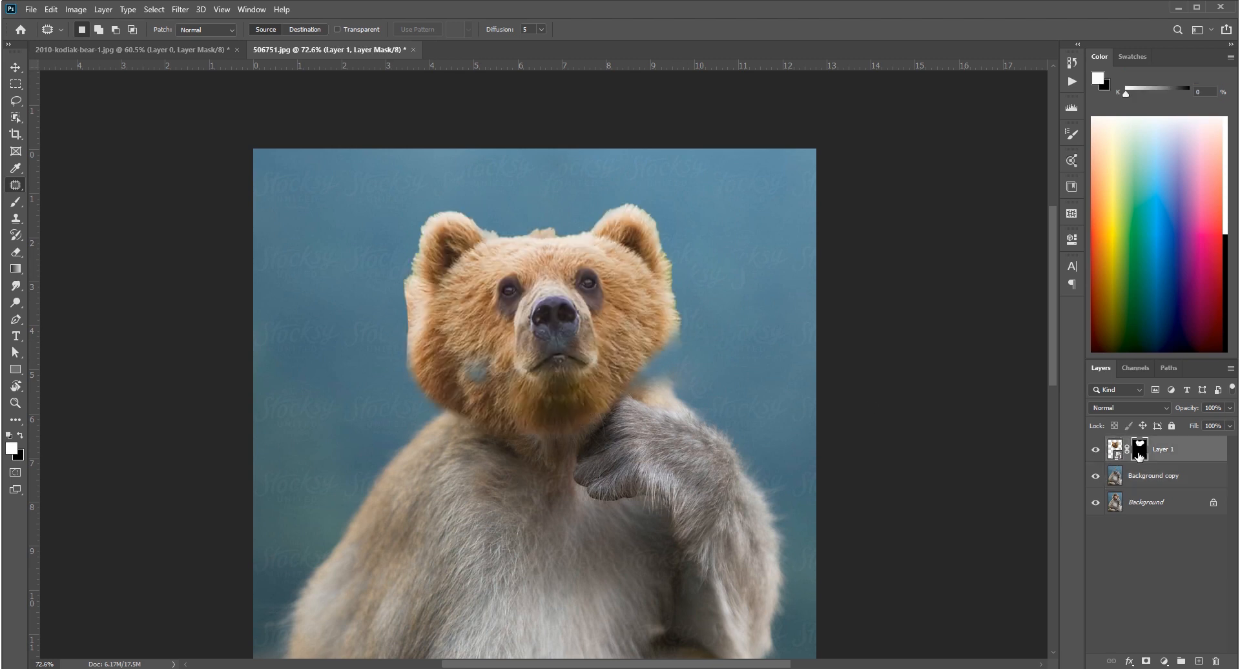
key("b")
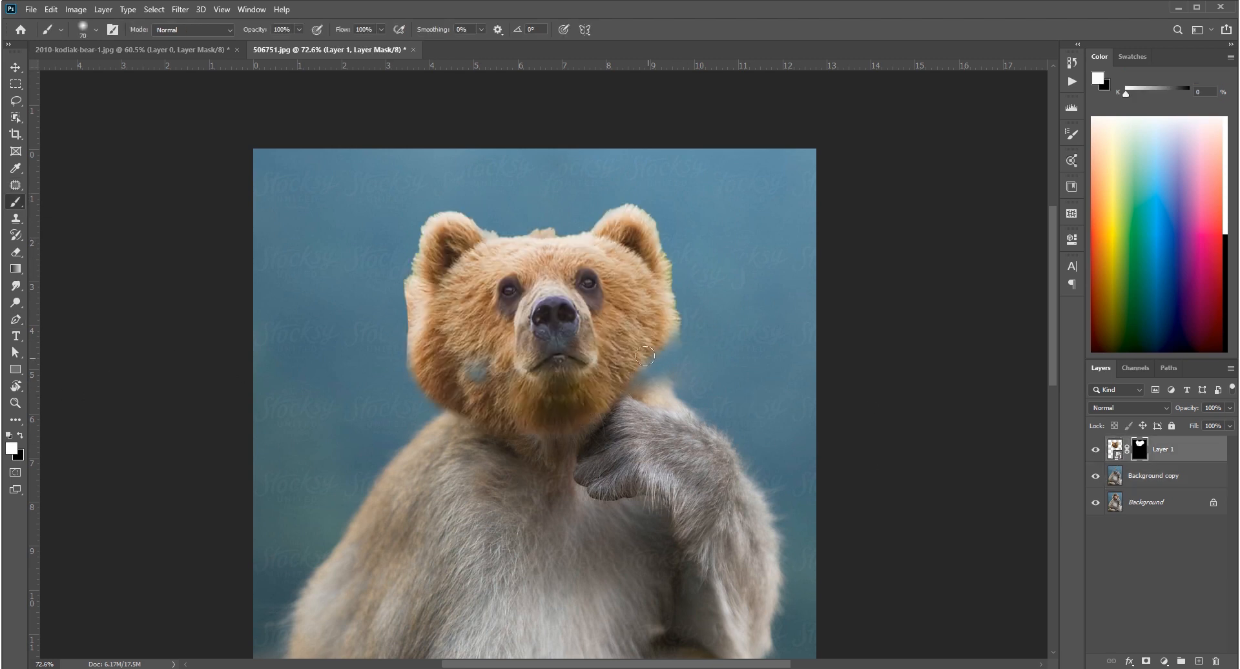
mouse_move(645, 356)
left_mouse_down()
mouse_move(648, 371)
mouse_move(673, 354)
mouse_move(664, 327)
left_mouse_up()
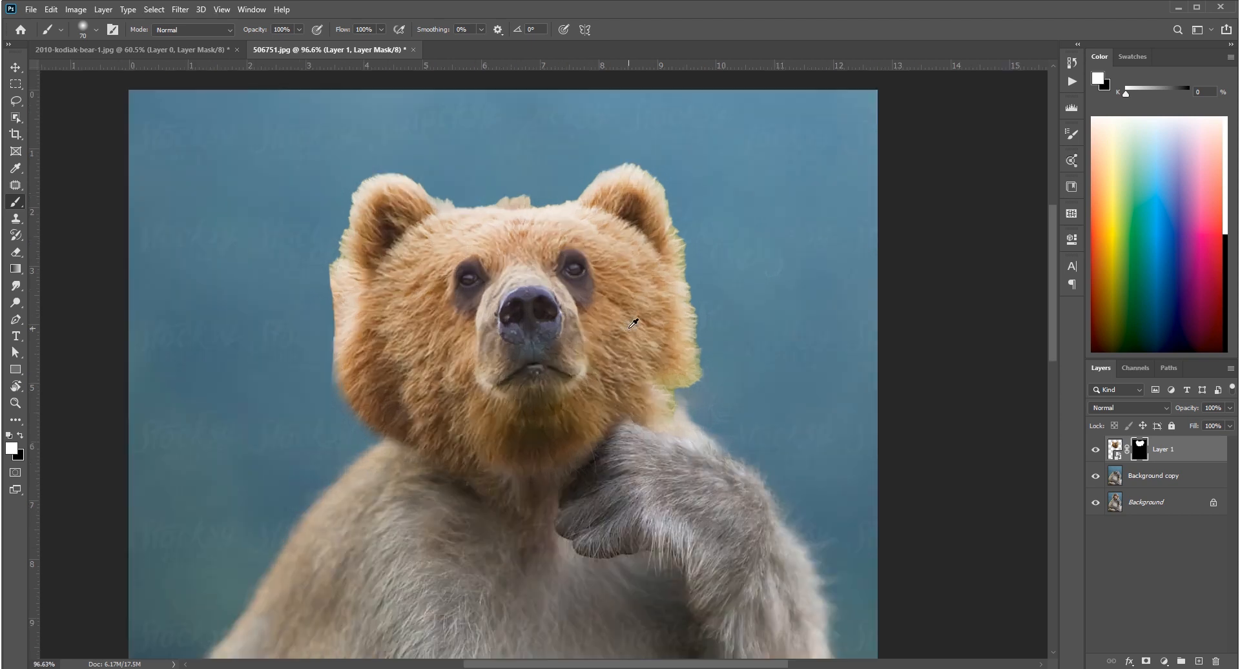
- Hide Layer 1, paint over the fur tuft above the paw on Background copy with sampled backdrop blue, and show Layer 1 again
scroll(654, 365, "up", 3)
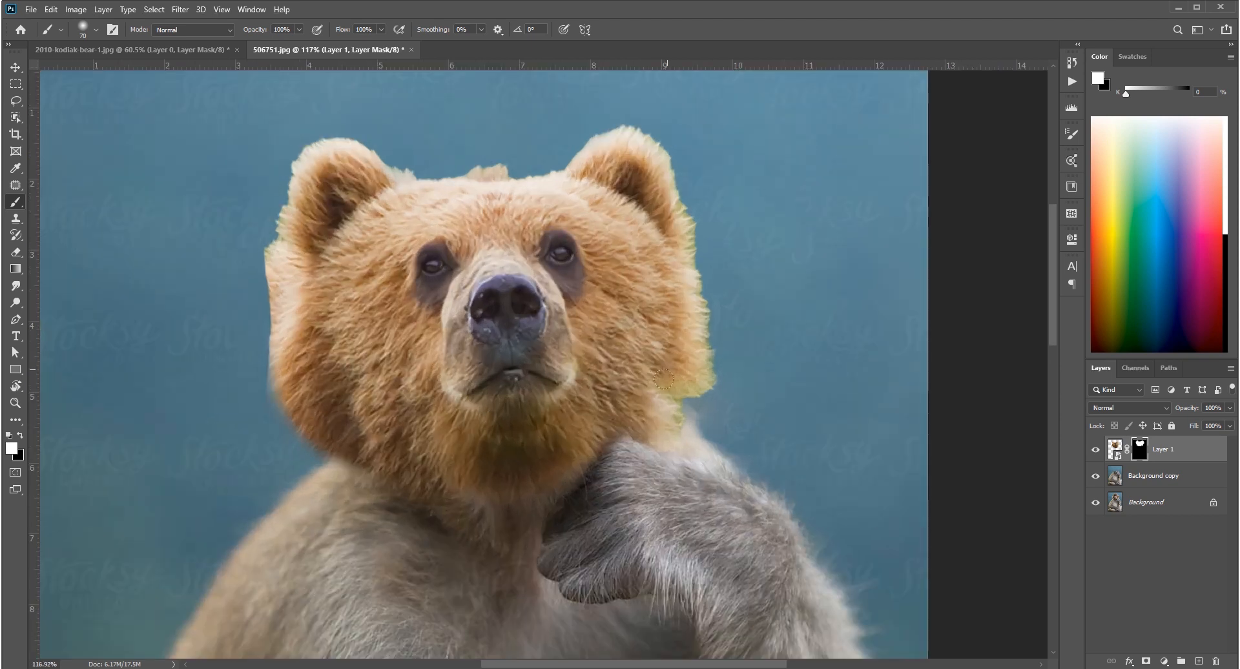
left_click(1095, 450)
left_click(1131, 478)
left_click(709, 354, "alt")
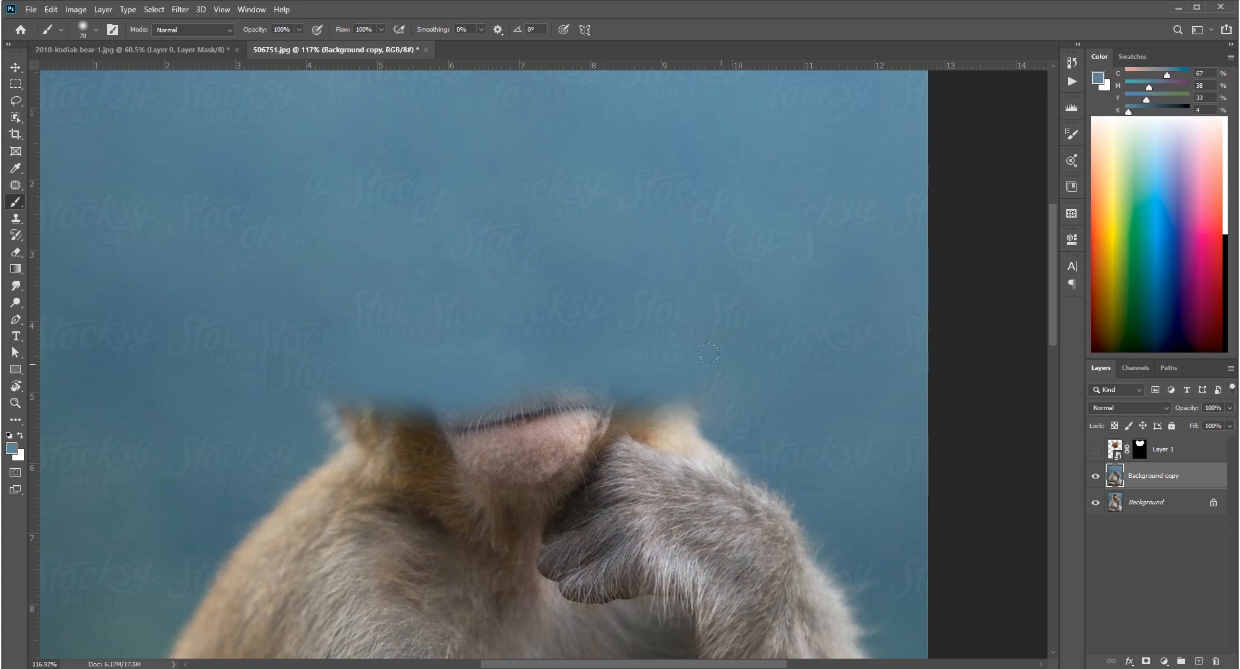
left_click_drag(720, 382, 665, 405)
left_click(806, 306, "alt")
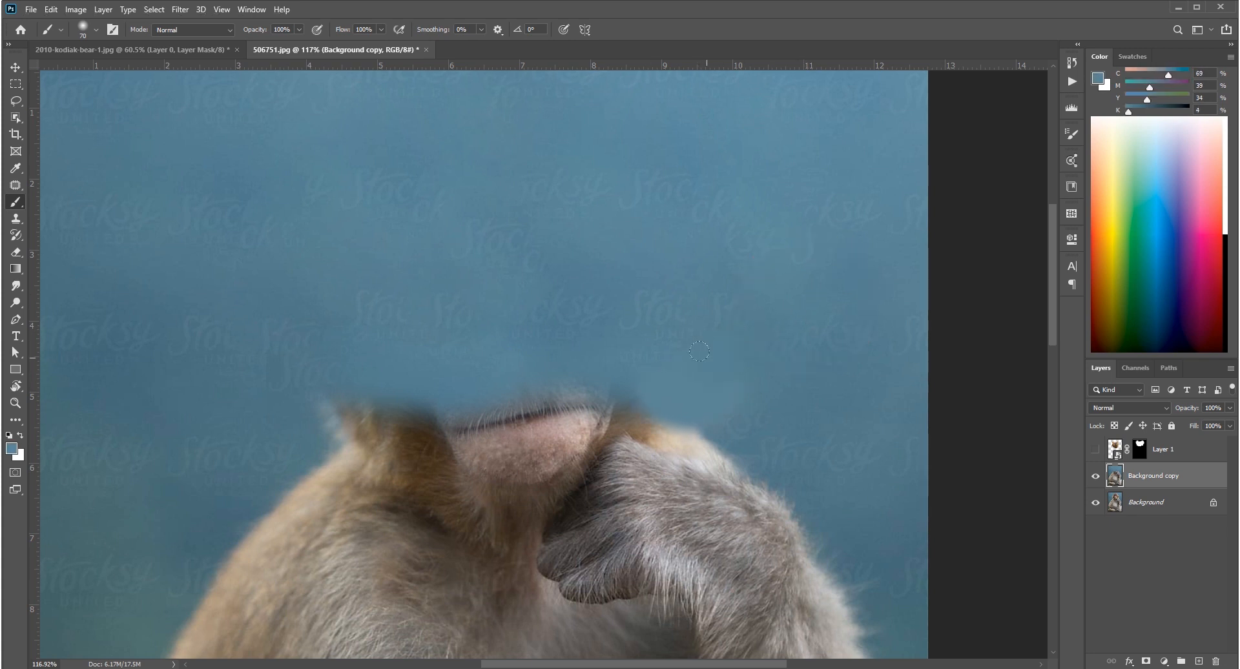
left_click(1096, 449)
left_click(1114, 449)
- Paint white hair strokes along the bear's left-hand jaw on Layer 1's mask with the 15 px hair brush
key("v")
key("ctrl+0")
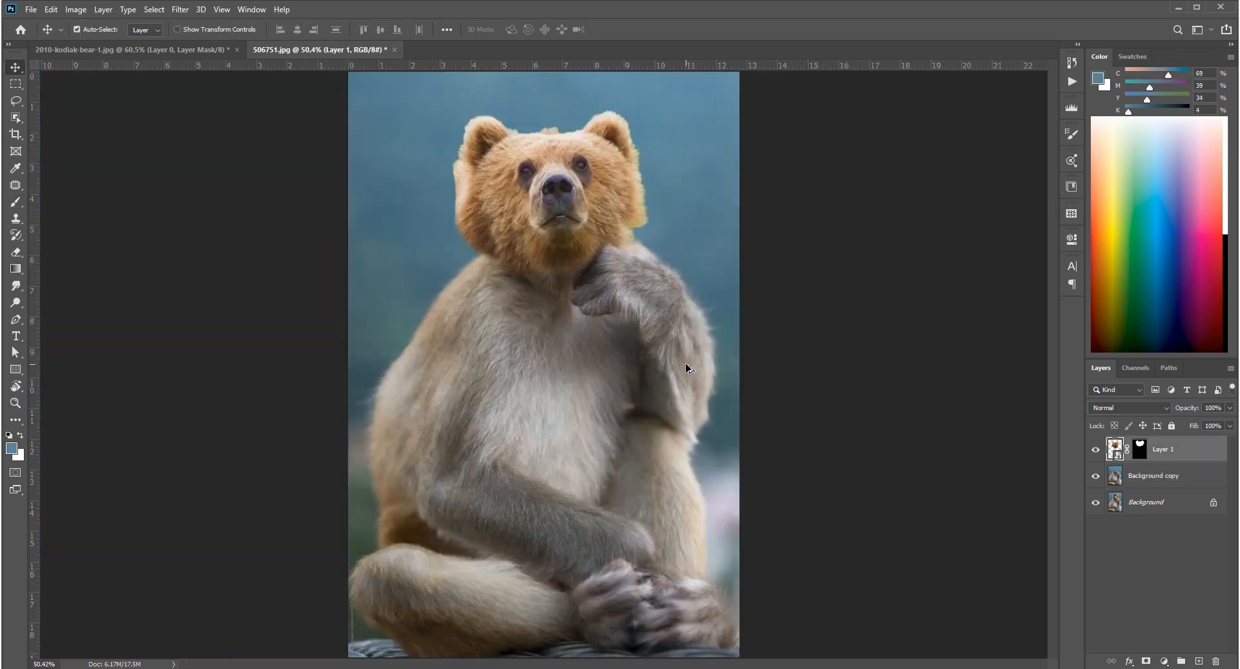
scroll(561, 181, "up", 5)
left_click_drag(562, 171, 572, 250)
scroll(572, 250, "down", 3)
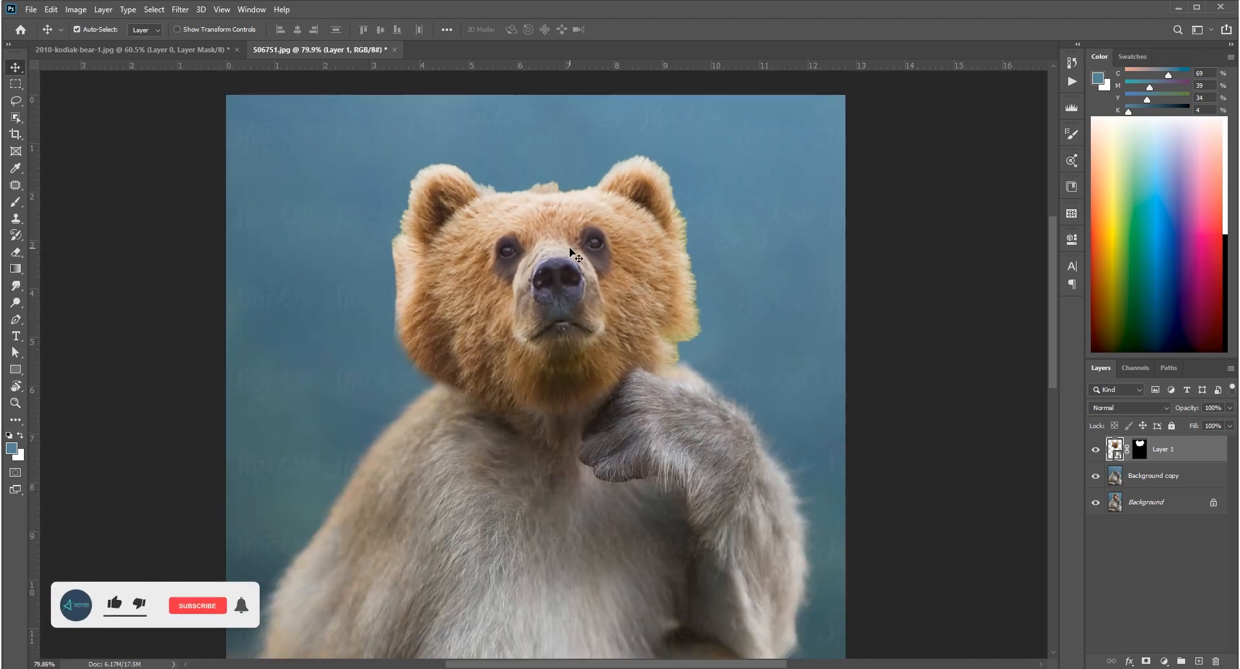
scroll(398, 309, "up", 4)
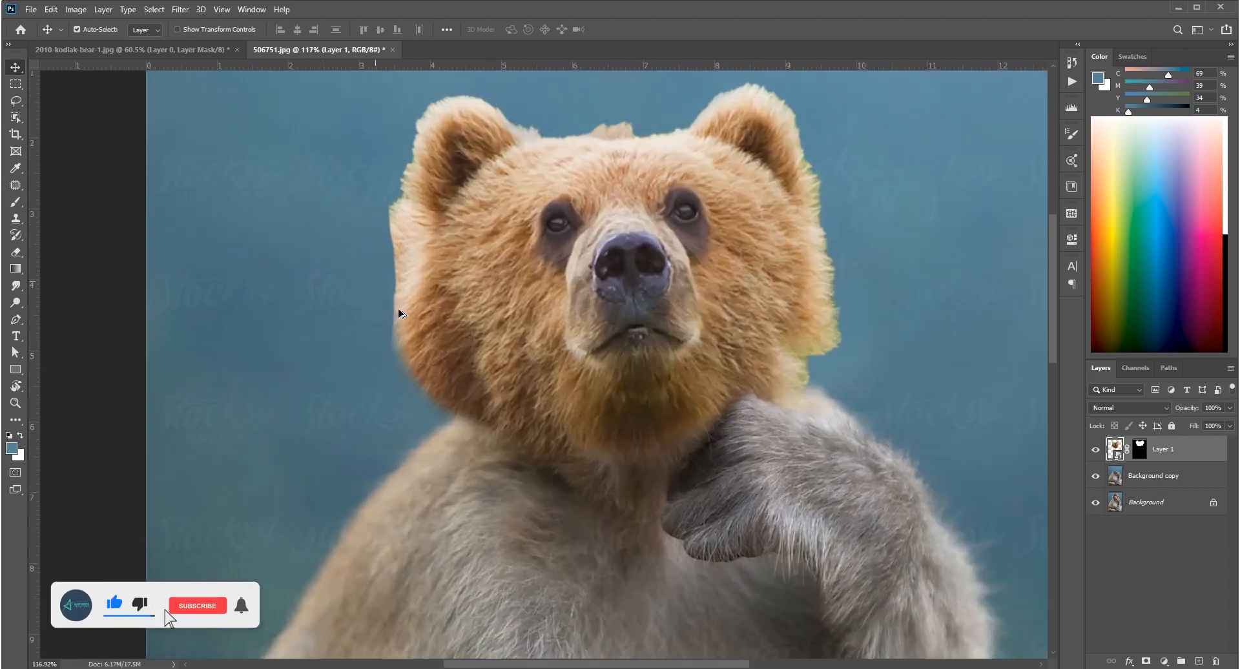
key("b")
right_click(598, 282)
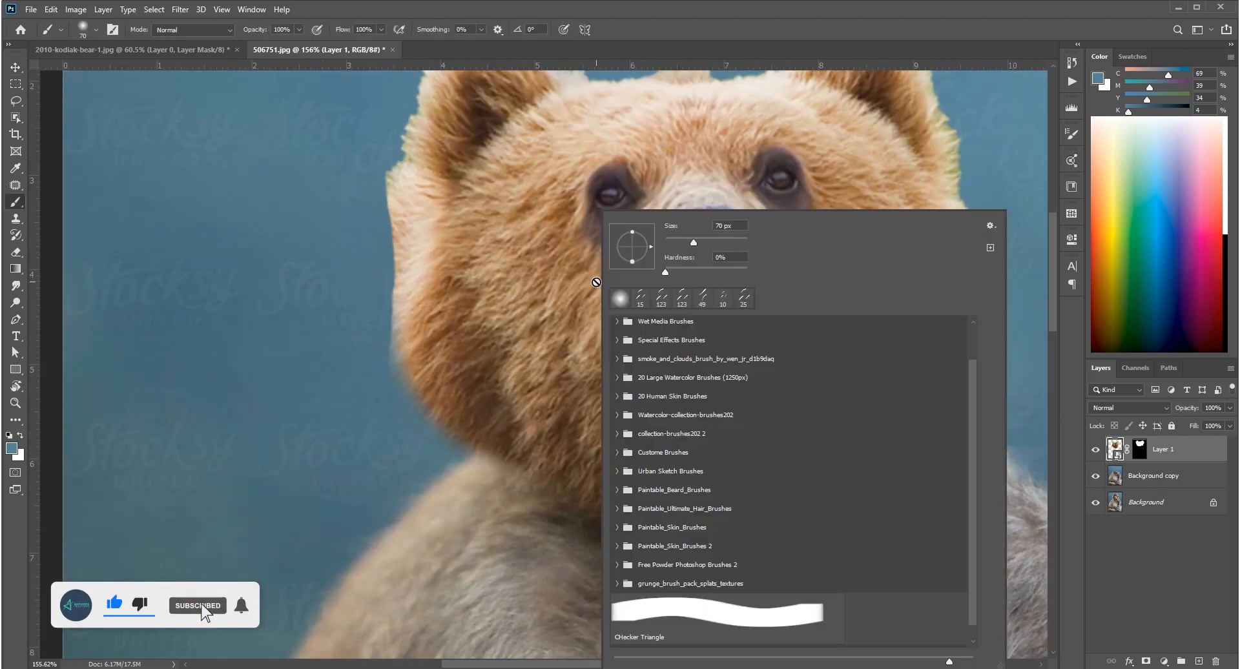
left_click(1139, 452)
right_click(601, 299)
left_click(648, 297)
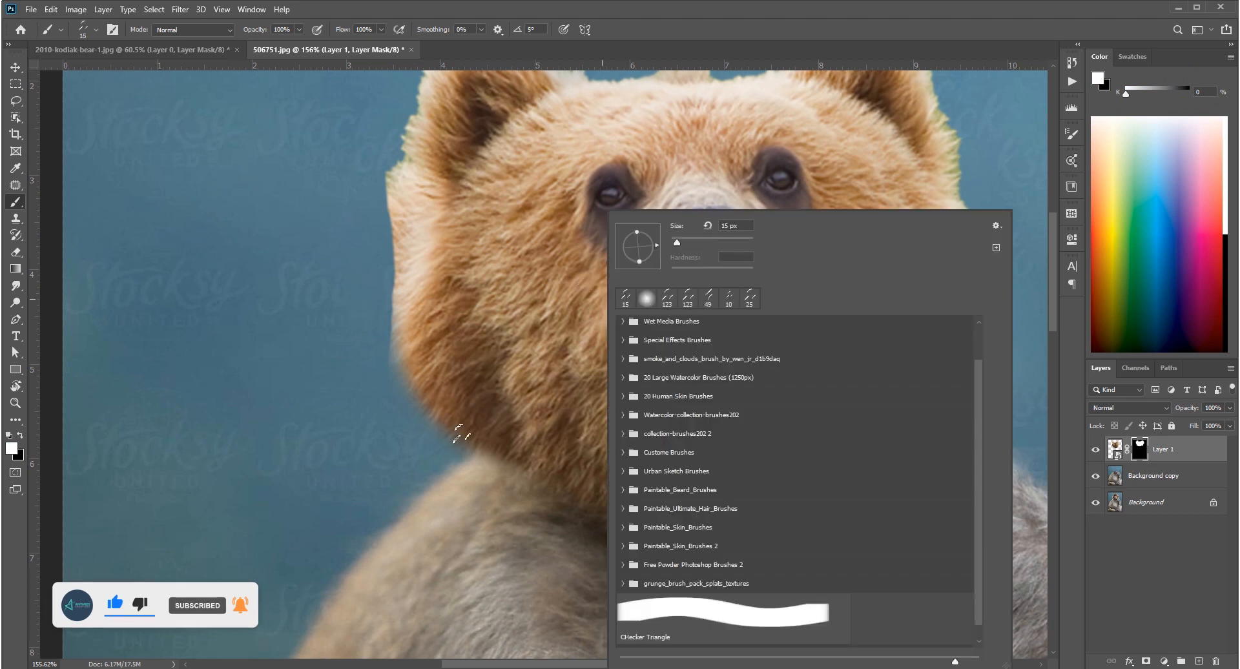
key("Return")
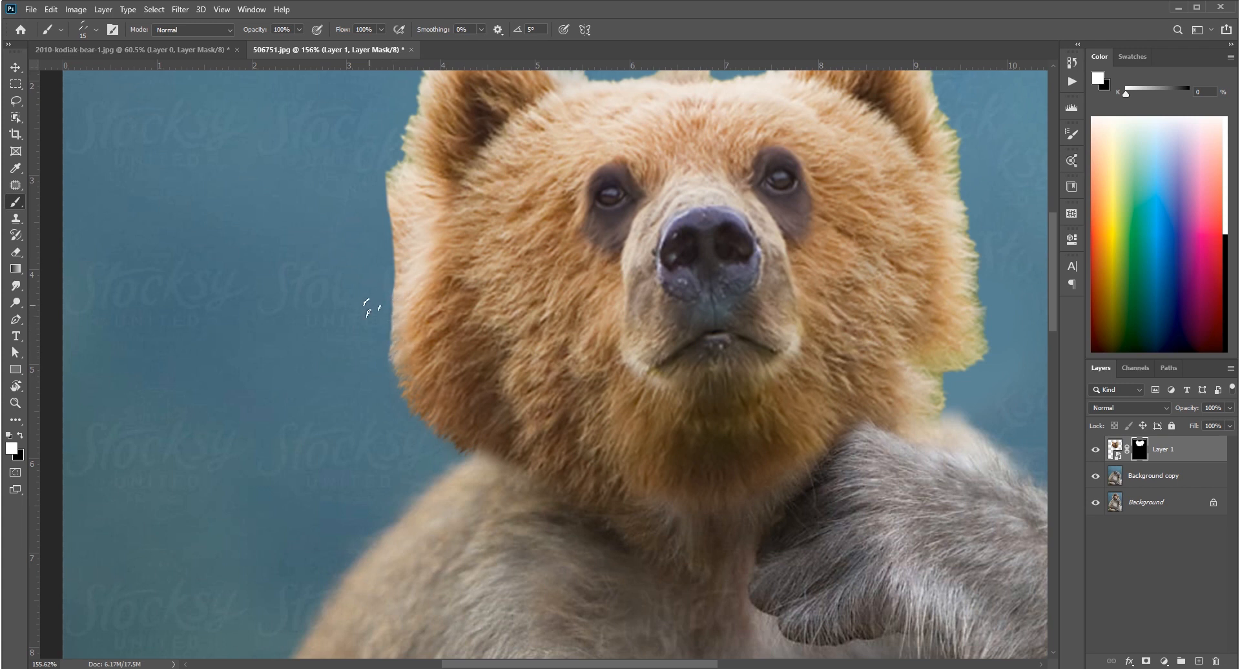
scroll(450, 286, "down", 7)
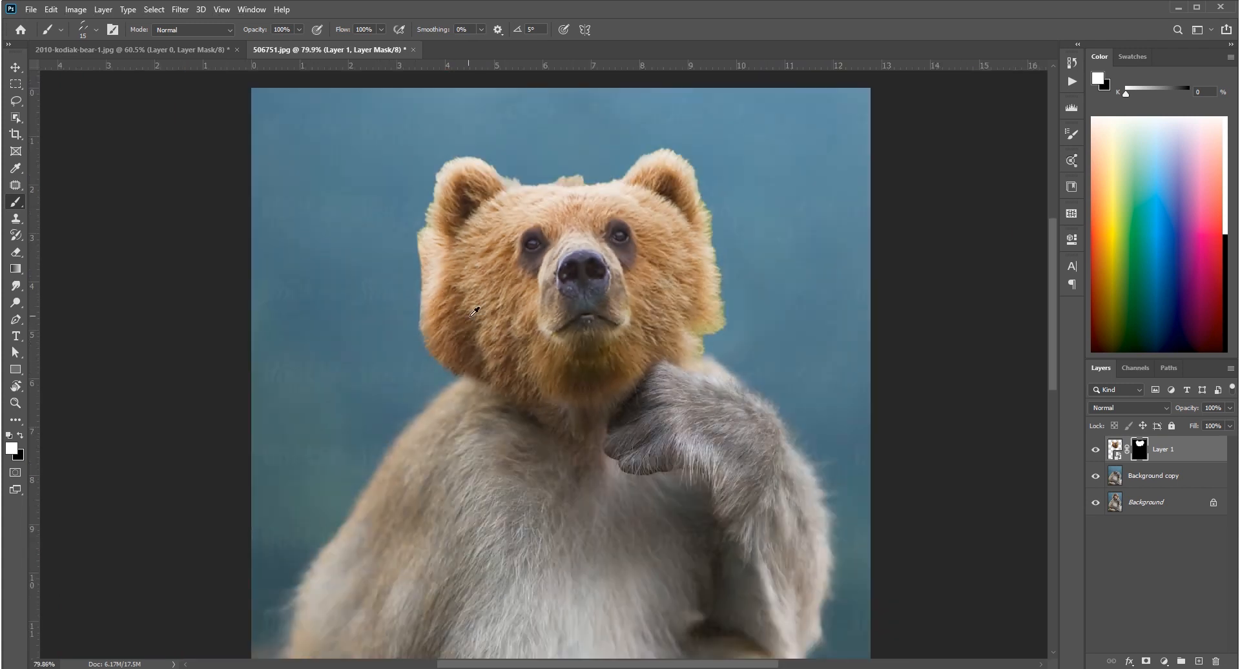
scroll(459, 365, "up", 9)
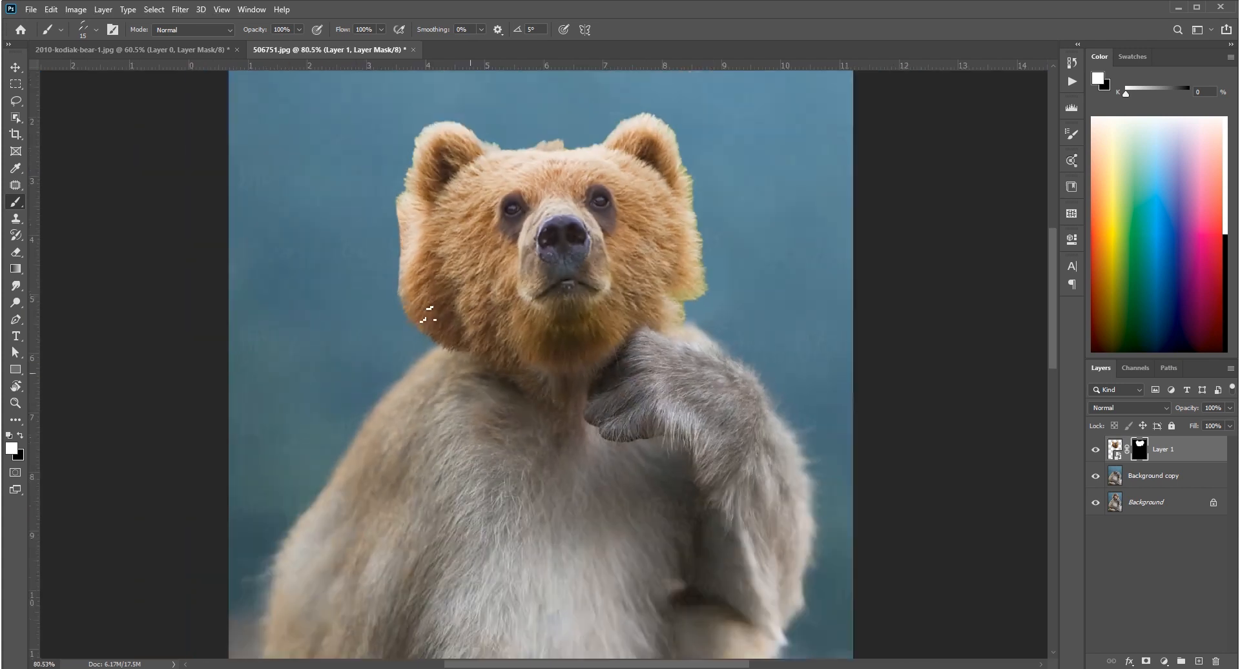
scroll(446, 362, "down", 8)
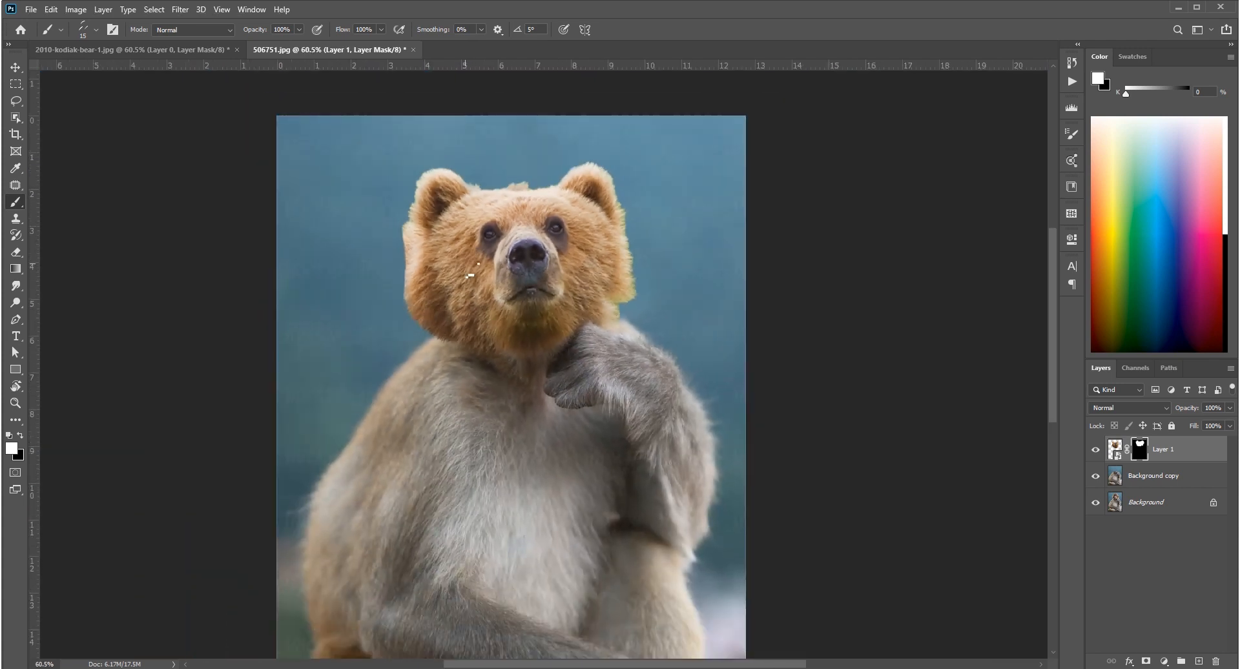
scroll(385, 233, "up", 8)
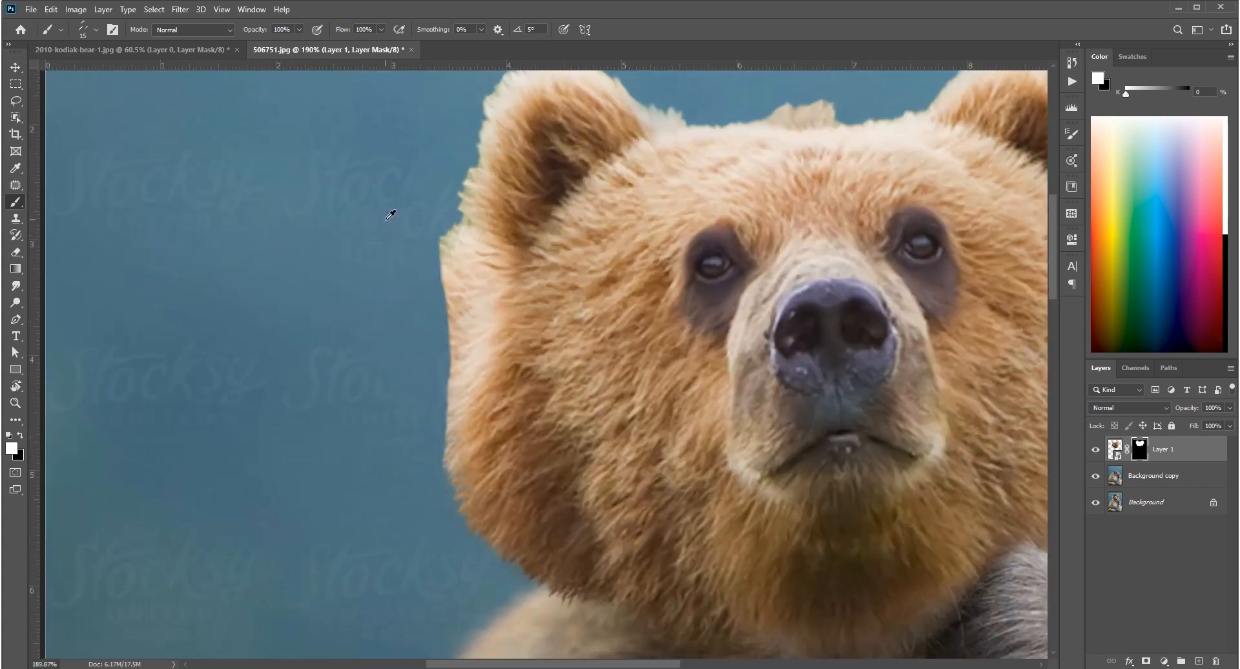
- Trim the bear's cheek edge below the left-hand ear by painting black on the mask with the 15 px soft round brush
right_click(515, 211)
left_click(540, 291)
left_click(20, 435)
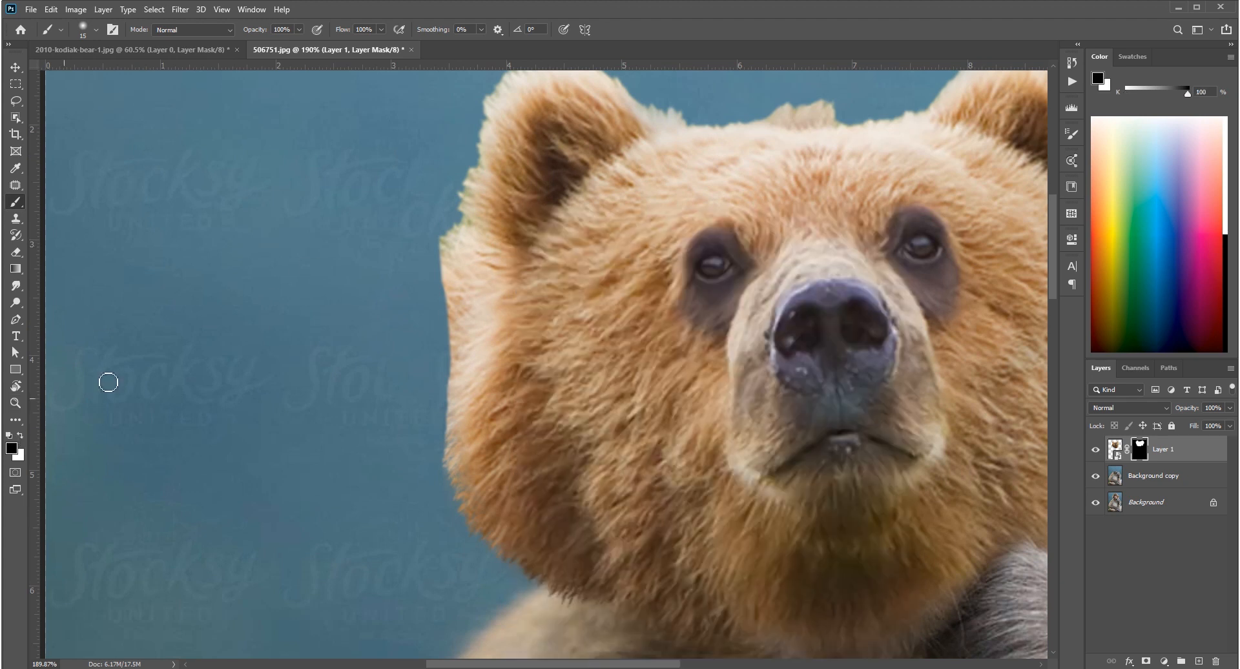
mouse_move(452, 230)
left_mouse_down()
mouse_move(448, 423)
mouse_move(449, 222)
left_mouse_up()
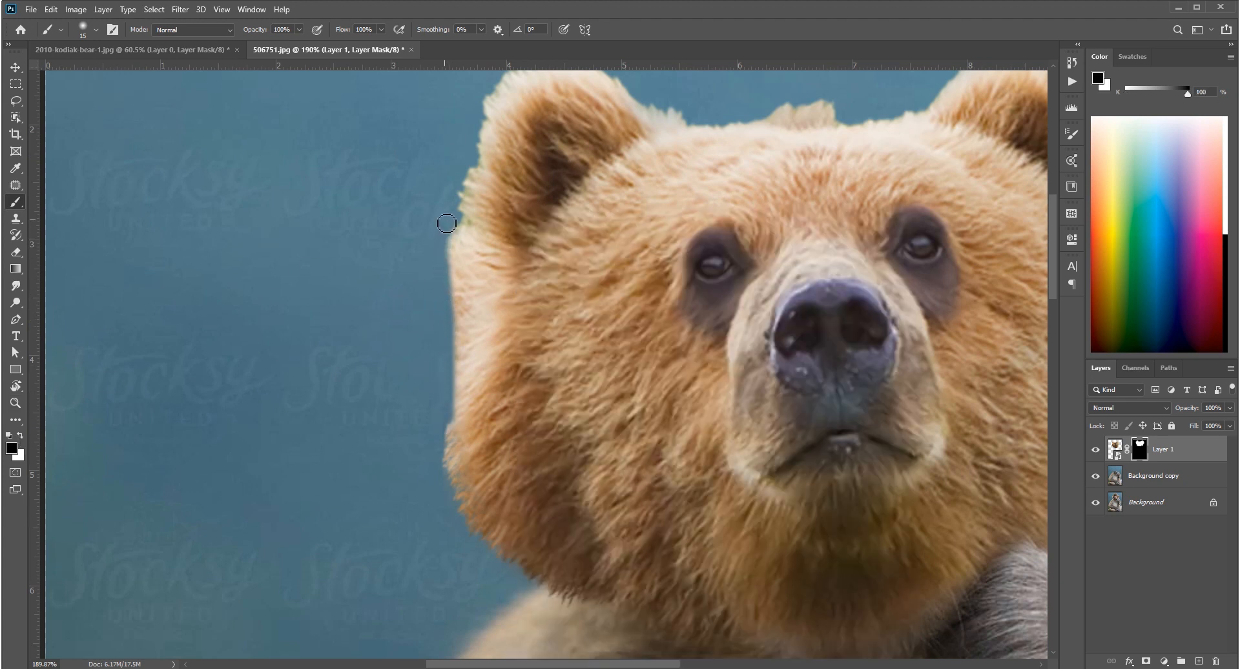
- Roughen the trimmed cheek edge on Layer 1's mask with the 15 px hair brush, using both black and white
right_click(502, 341)
left_click(547, 301)
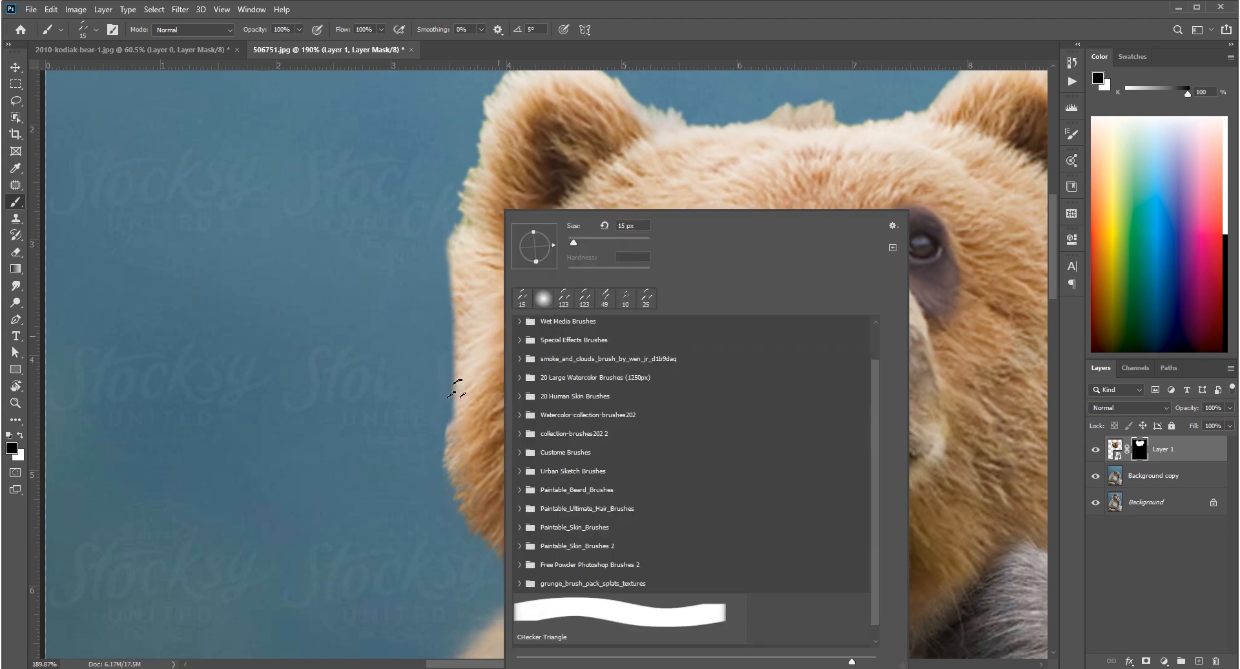
left_click(452, 394)
left_click(21, 437)
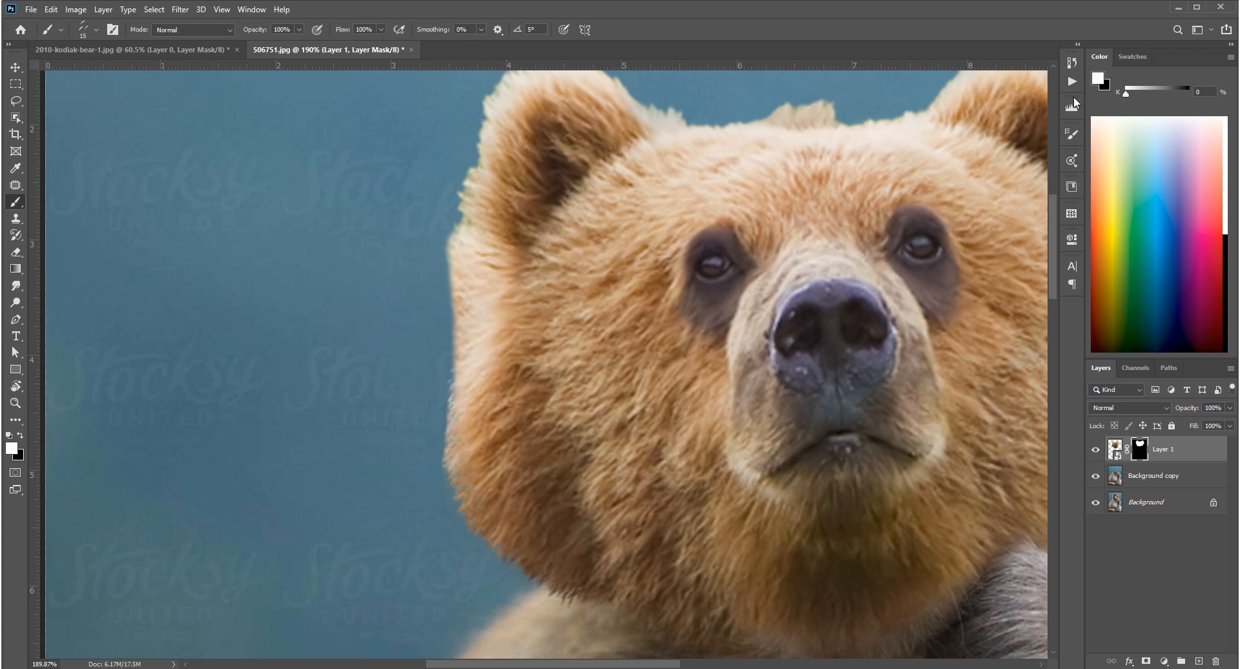
- Look over the installed brush preset groups
left_click(252, 9)
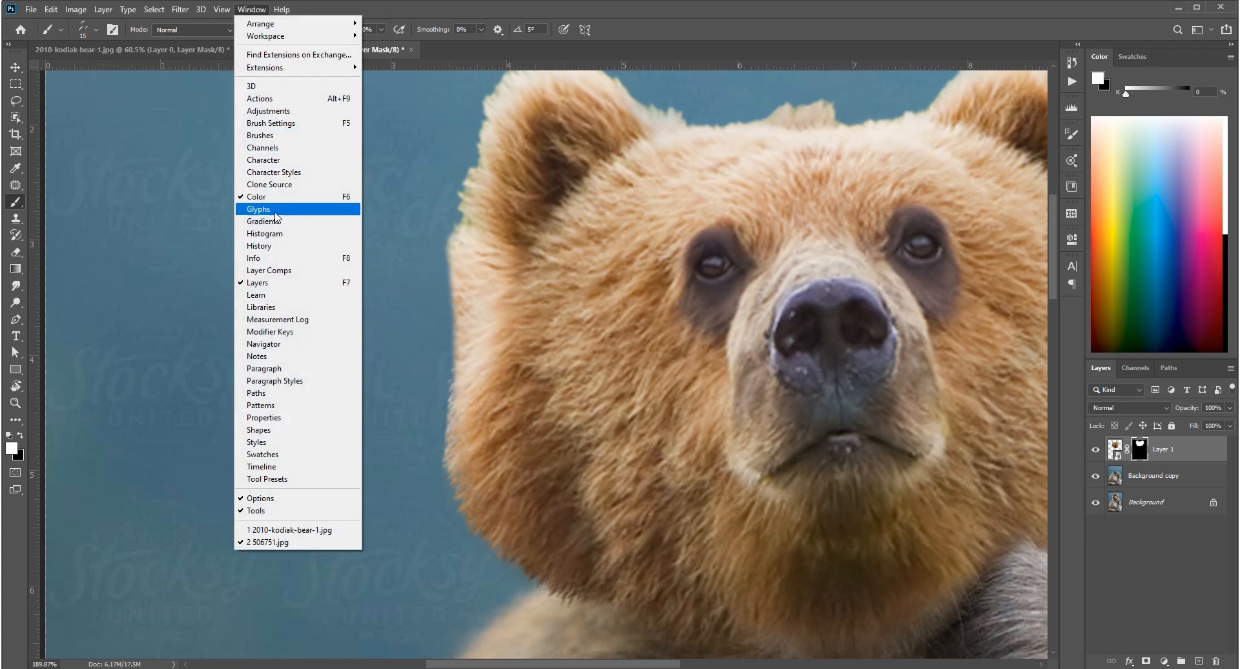
left_click(264, 145)
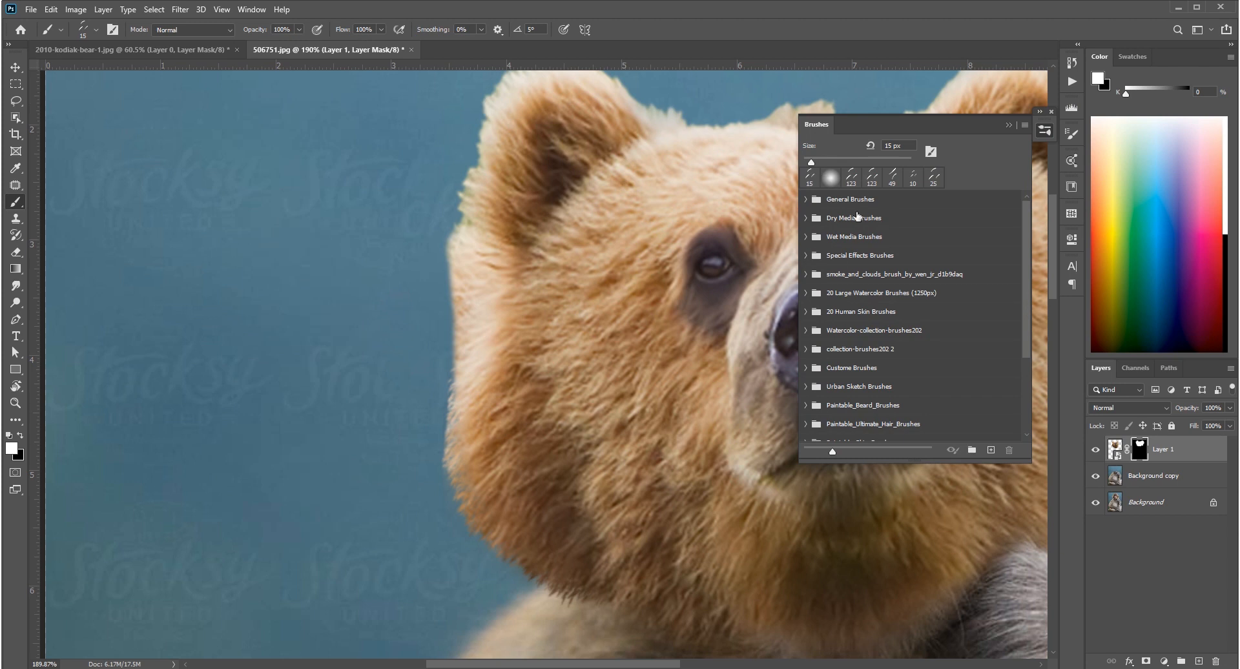
left_click(1051, 111)
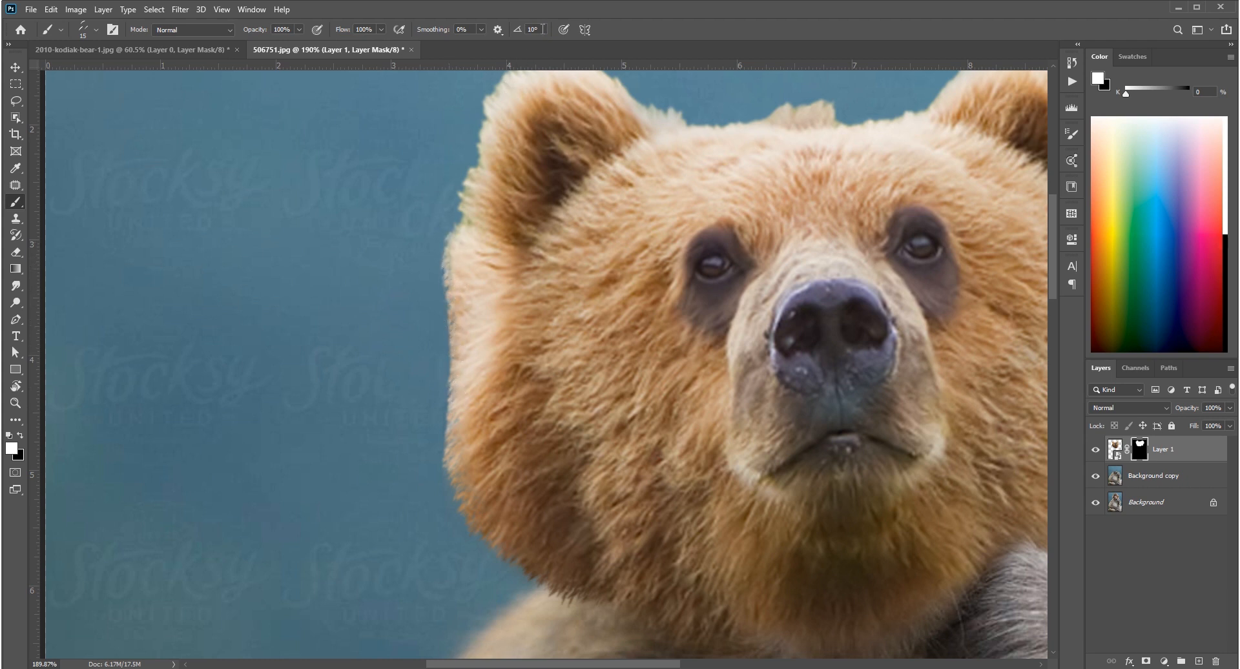
- Set the hair brush's angle to 90°
left_click_drag(541, 30, 498, 32)
type("90")
key("Return")
- Examine the outline of the bear's head and its blend with the monkey's body, both close up and from afar
scroll(530, 256, "down", 7)
key("v")
scroll(557, 302, "down", 3)
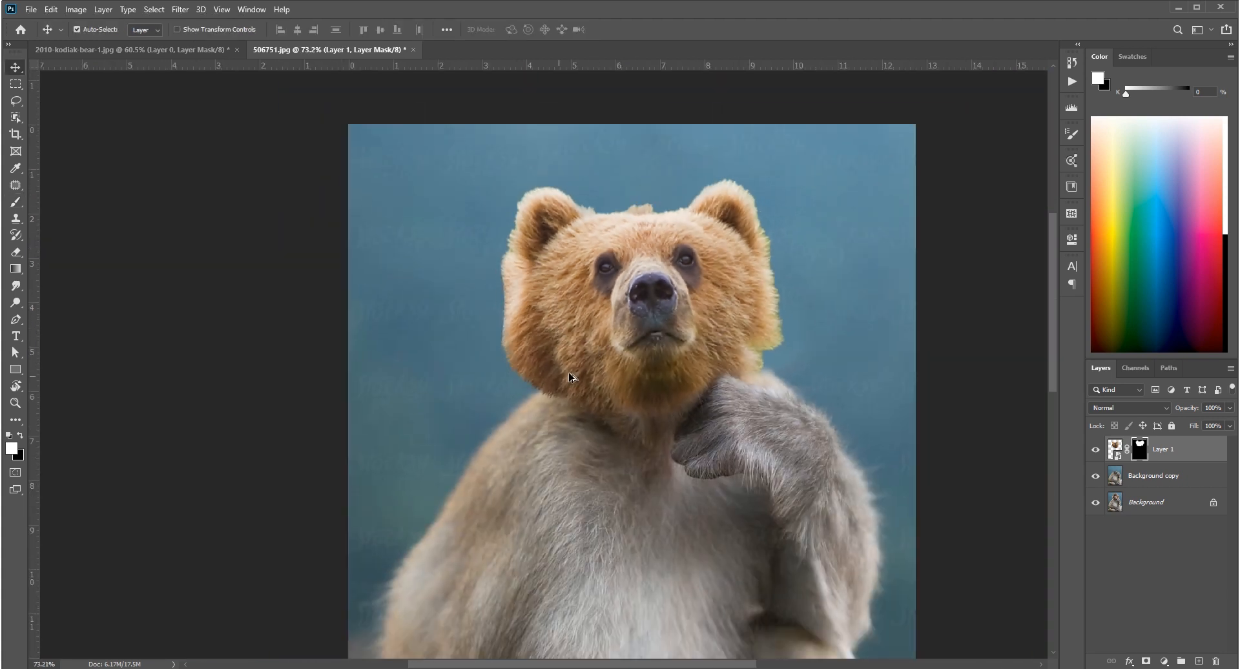
scroll(563, 374, "up", 3)
left_click_drag(571, 275, 413, 253)
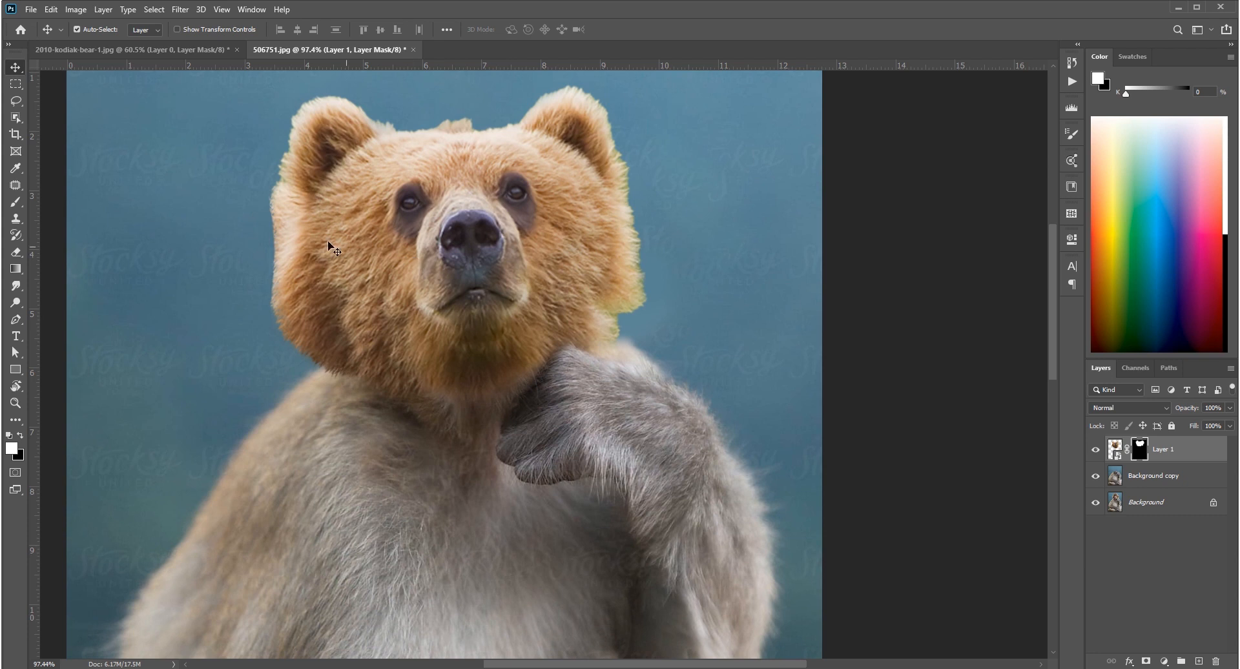
scroll(552, 166, "up", 4)
left_click_drag(650, 210, 642, 282)
scroll(531, 264, "down", 7)
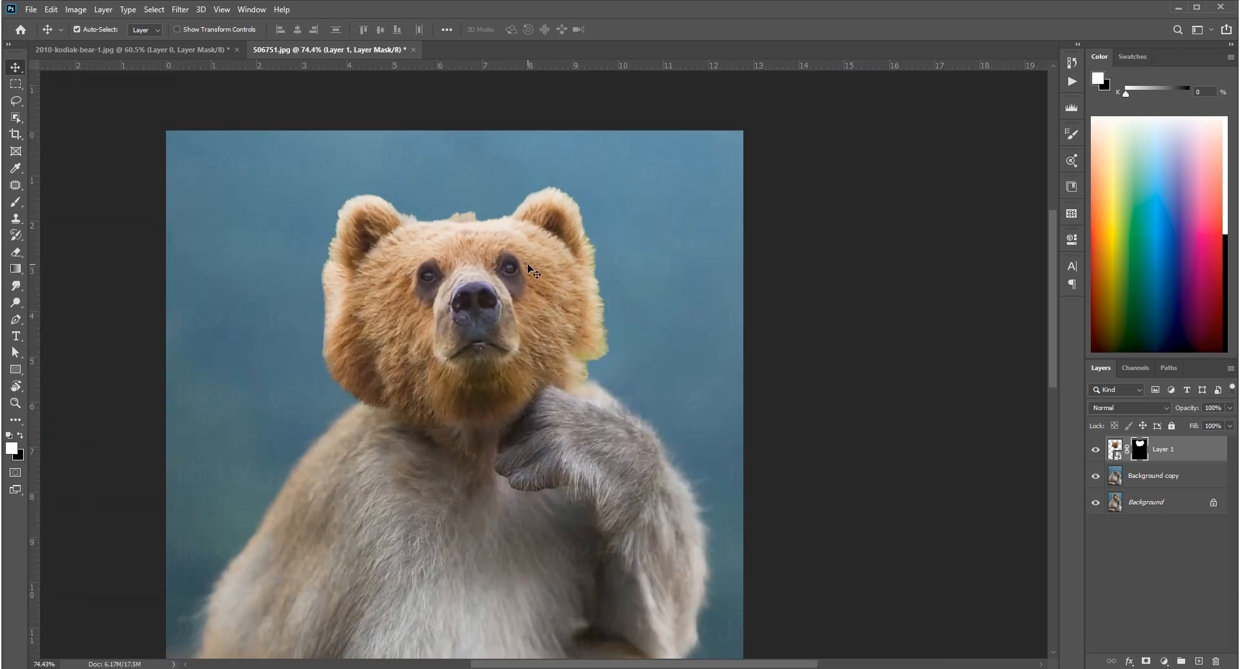
left_click_drag(489, 303, 502, 251)
scroll(592, 225, "up", 6)
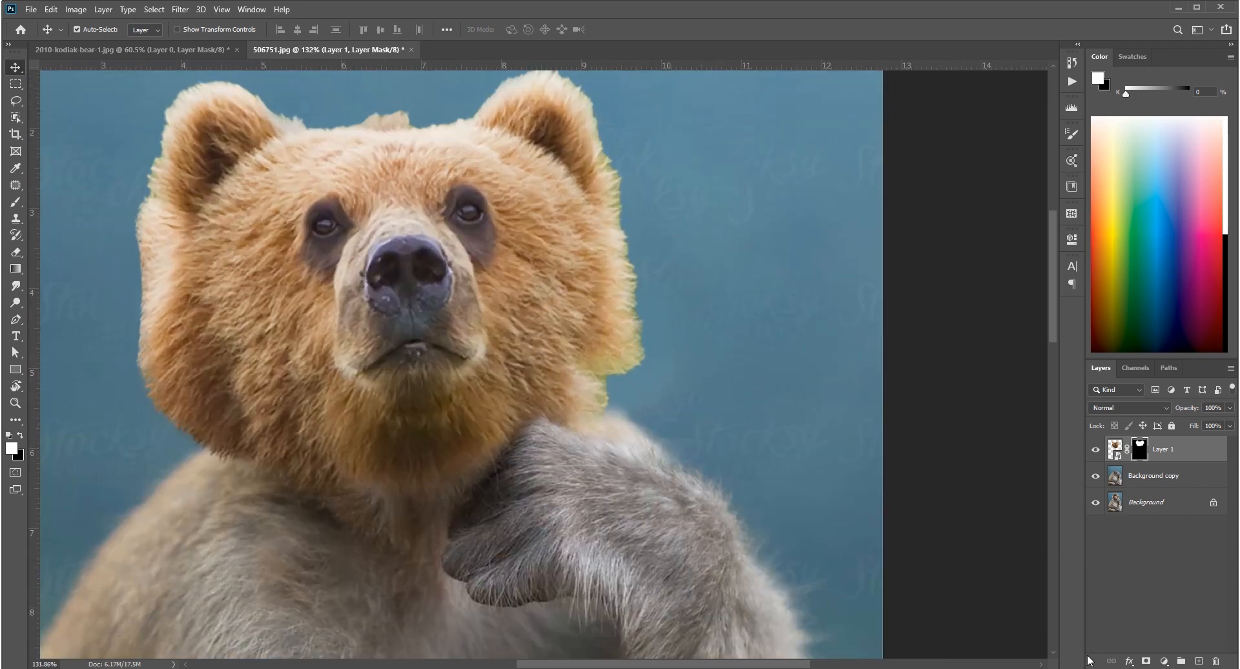
- Add a Hue/Saturation adjustment layer clipped to Layer 1 and target its Greens range
left_click(1165, 662)
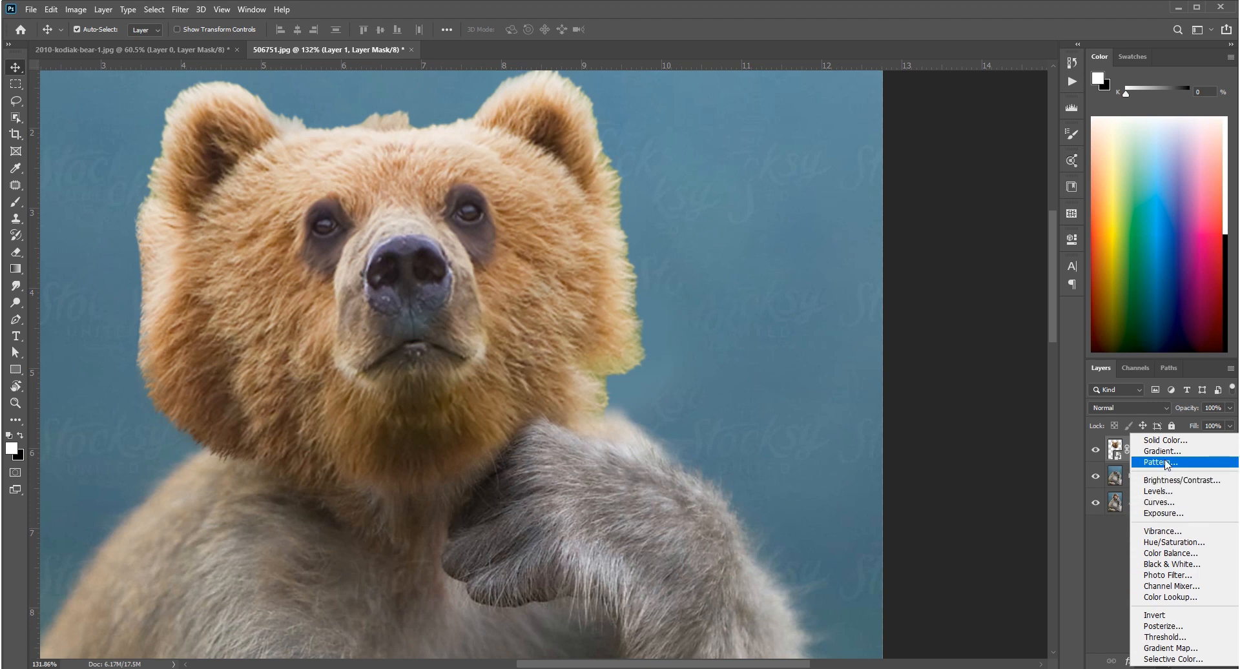
left_click(1174, 542)
left_click(962, 505)
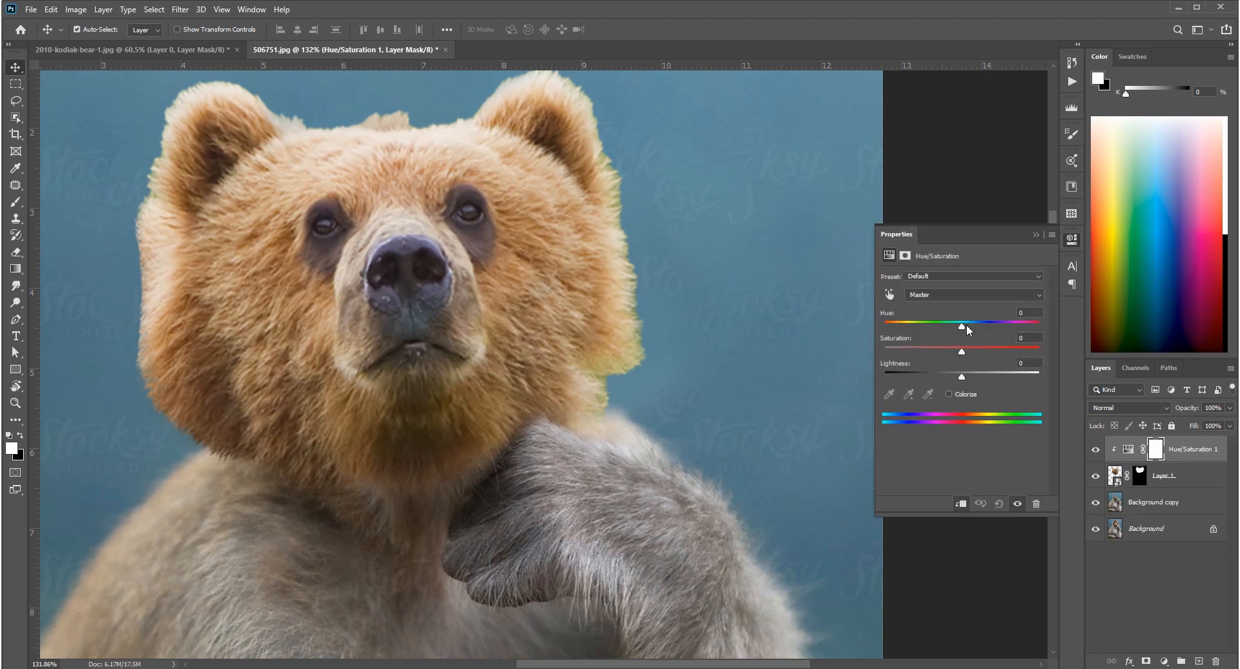
left_click(973, 276)
key("Escape")
left_click(949, 294)
left_click(949, 326)
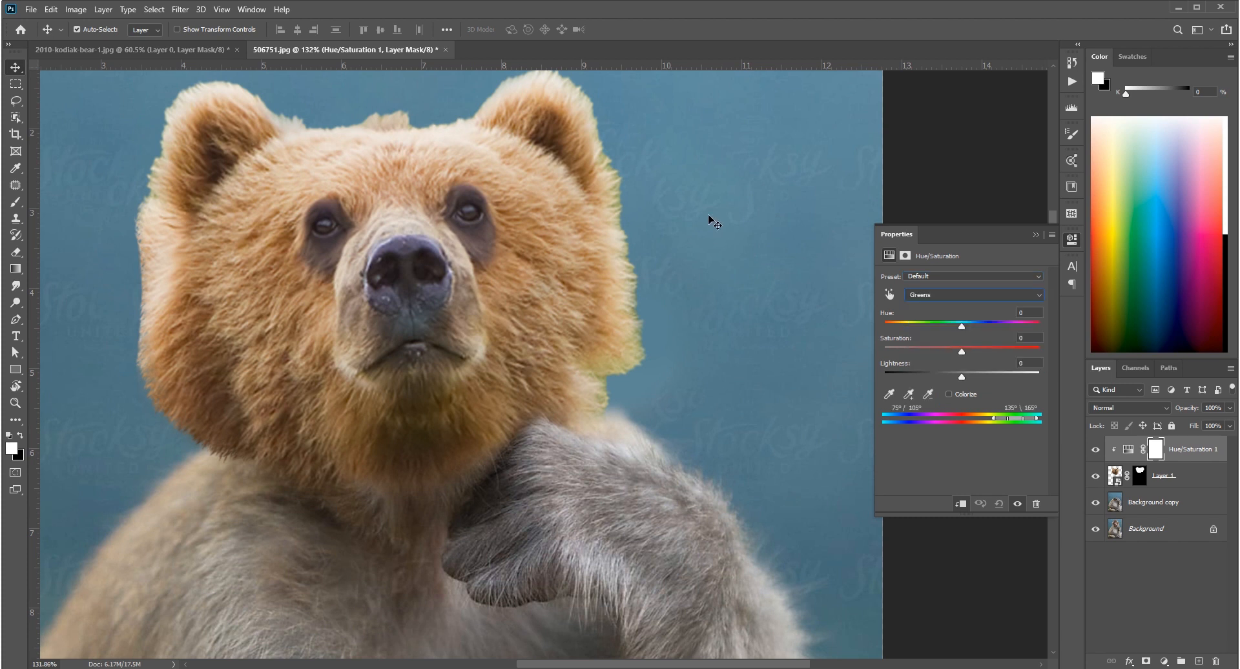
- Shift the Greens hue to -121 and extend the range's lower limit to 39° to recolor the green fringe around the head
left_click(615, 181)
scroll(617, 182, "up", 8)
double_click(1129, 451)
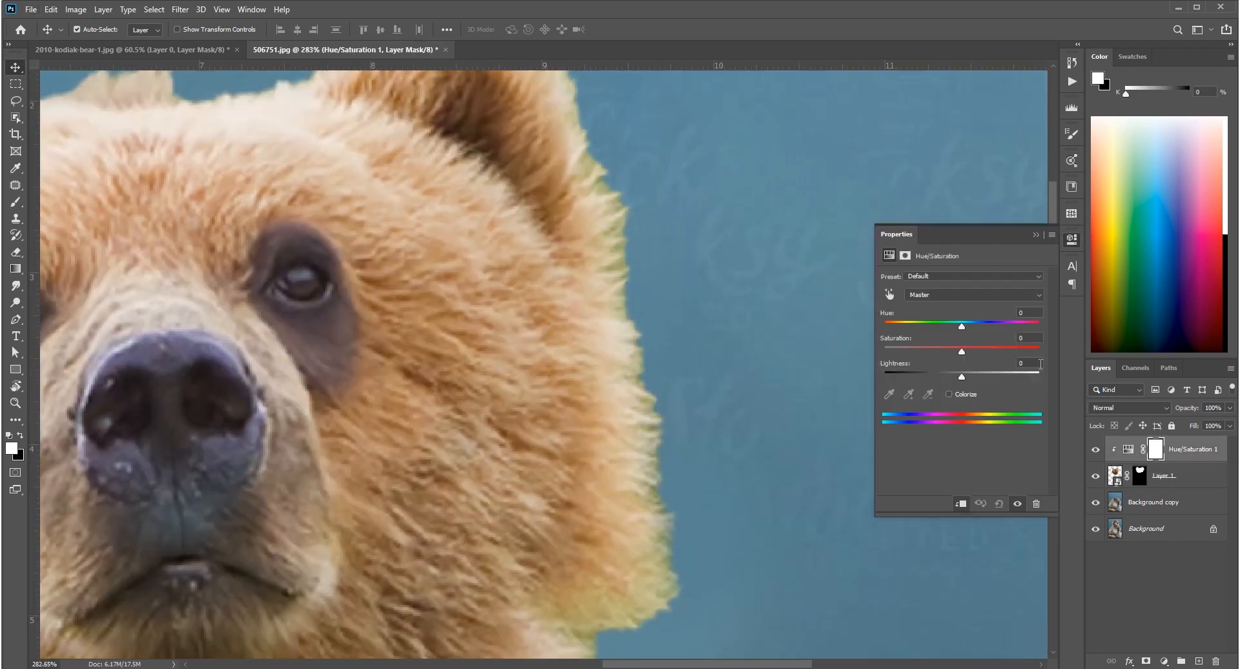
left_click(972, 295)
left_click(964, 340)
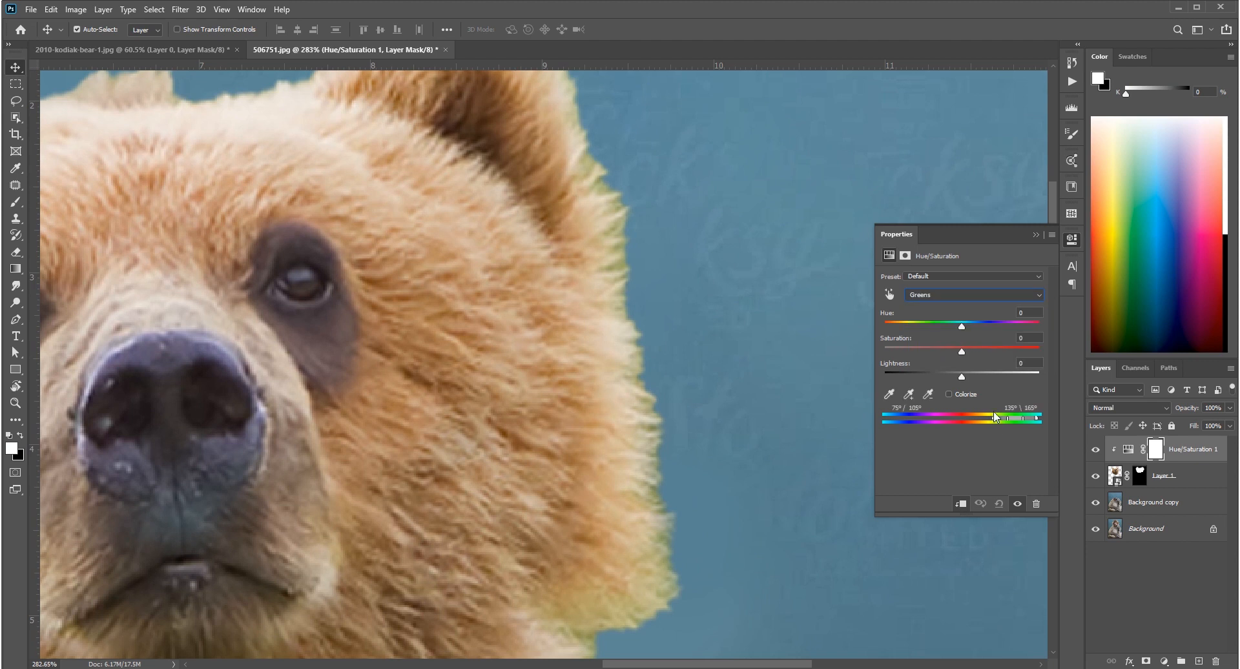
left_click_drag(994, 420, 991, 419)
left_click_drag(962, 327, 903, 327)
left_click_drag(1037, 420, 979, 417)
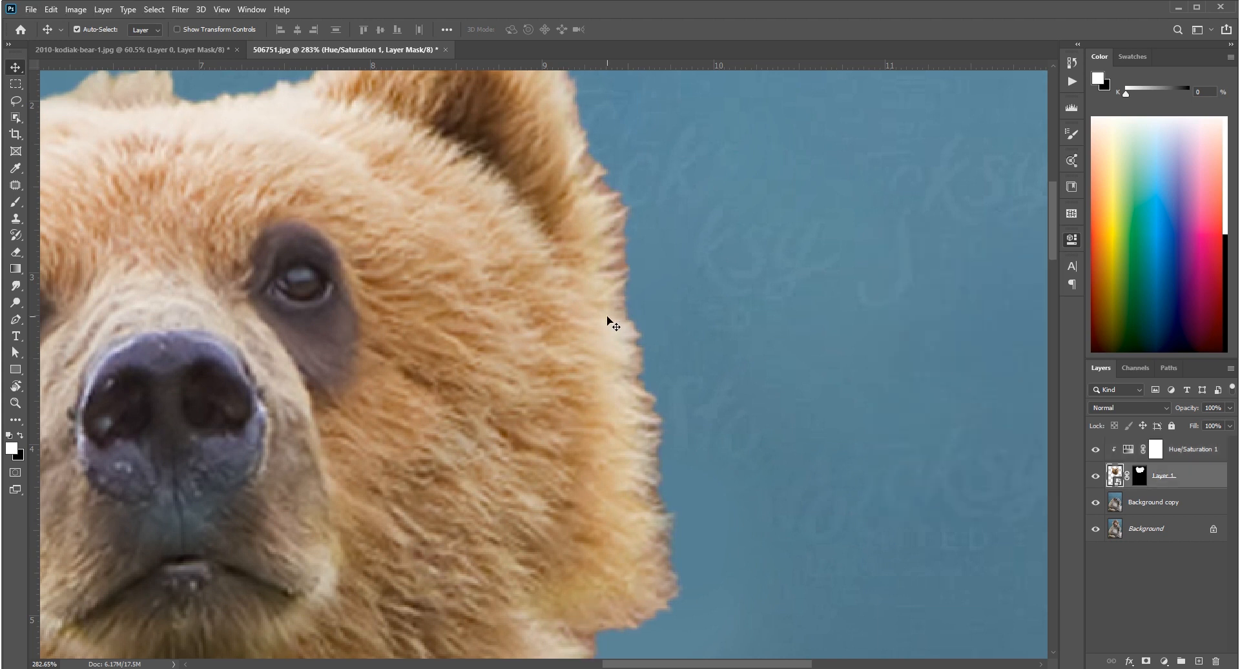
- Fine-tune the Greens hue of the clipped Hue/Saturation adjustment so the head's fringe matches the orange fur
scroll(609, 324, "down", 5)
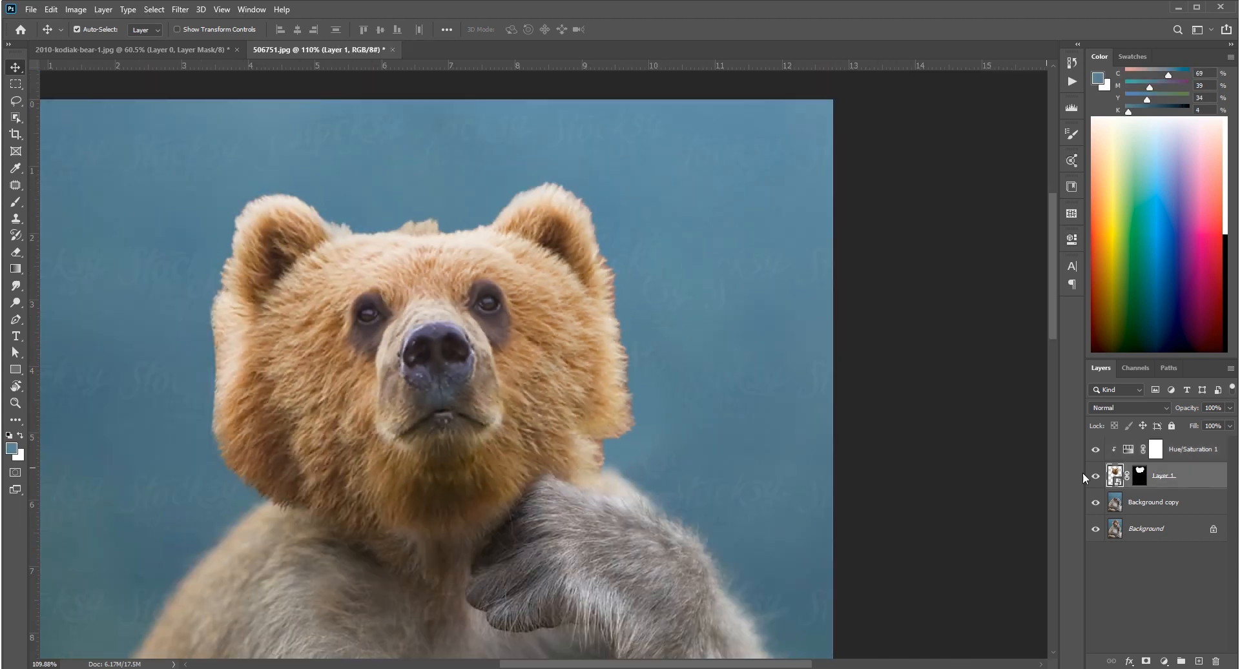
double_click(1130, 451)
left_click(973, 294)
left_click(955, 323)
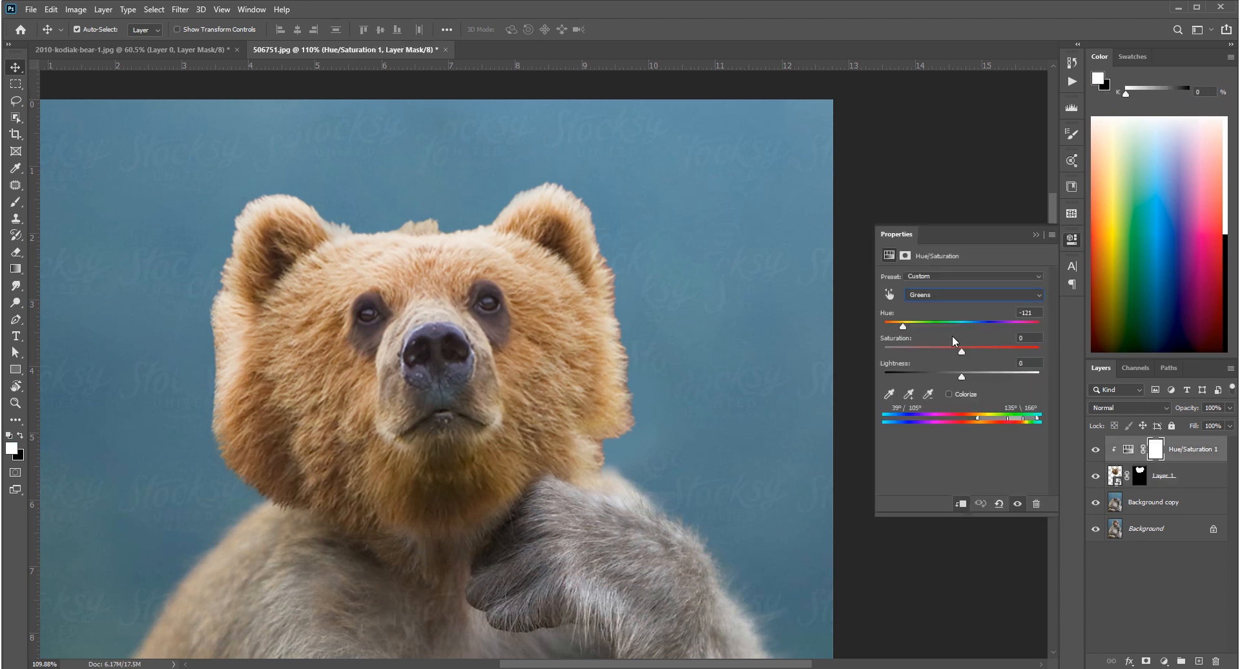
left_click_drag(902, 331, 921, 330)
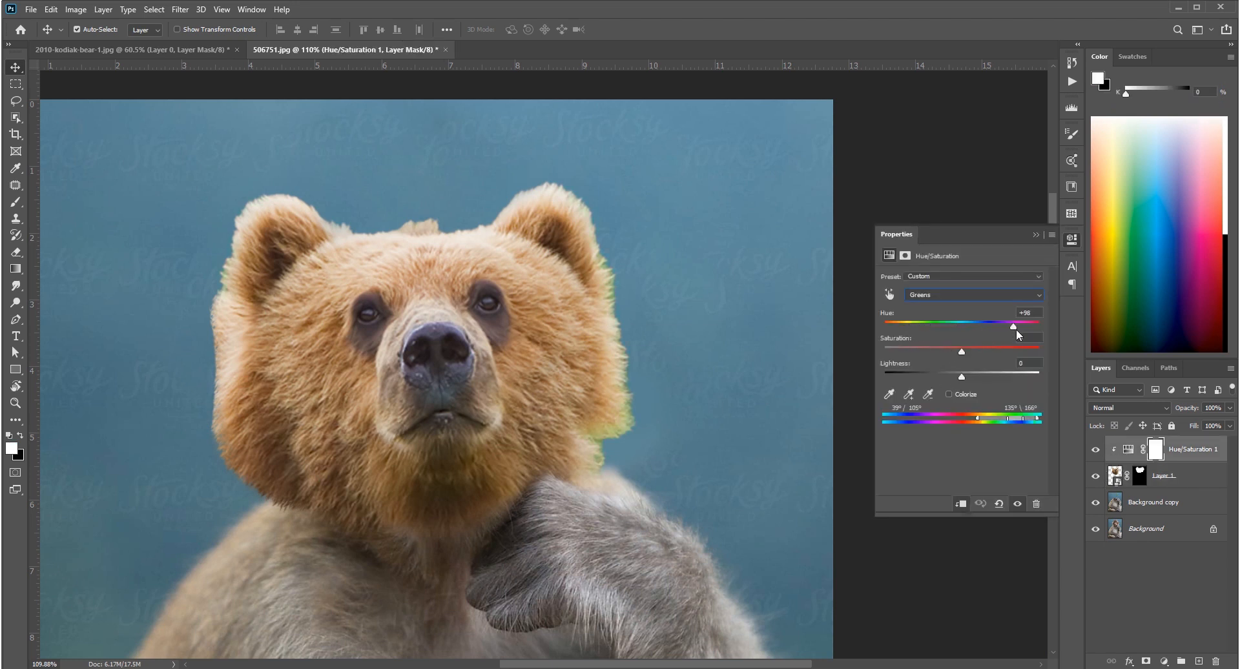
left_click_drag(1037, 333, 912, 332)
left_click(1037, 236)
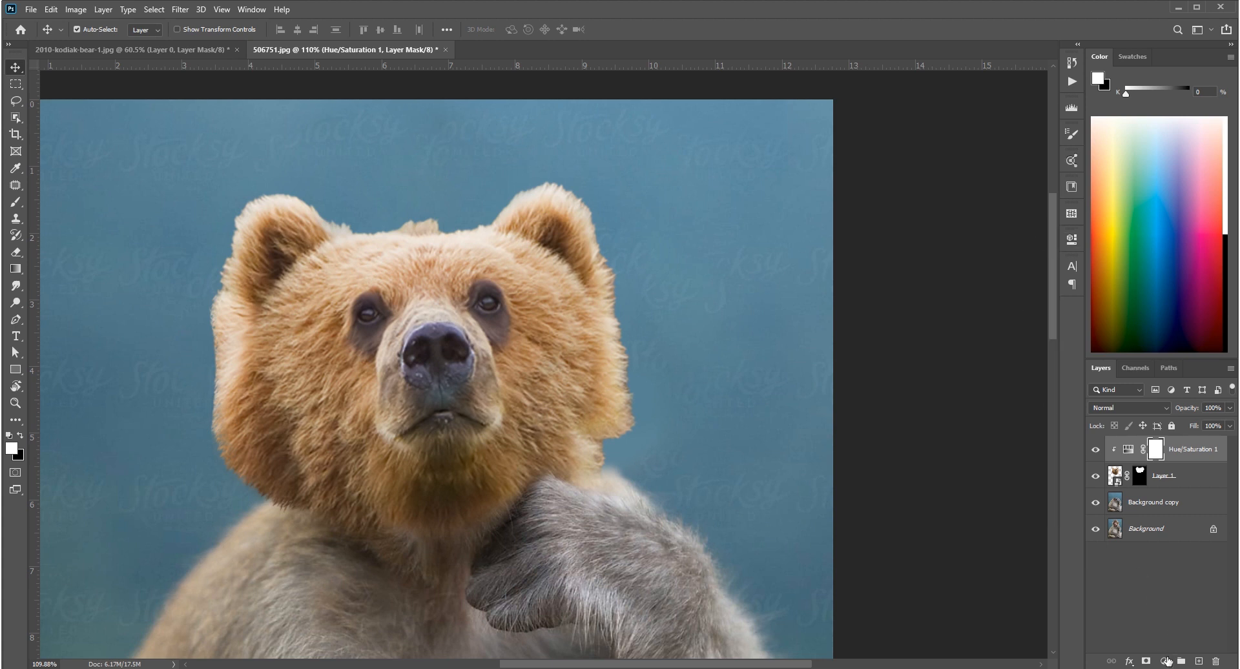
- Add a second Hue/Saturation adjustment layer clipped to Layer 1
left_click(1164, 662)
left_click(1124, 543)
left_click(960, 505)
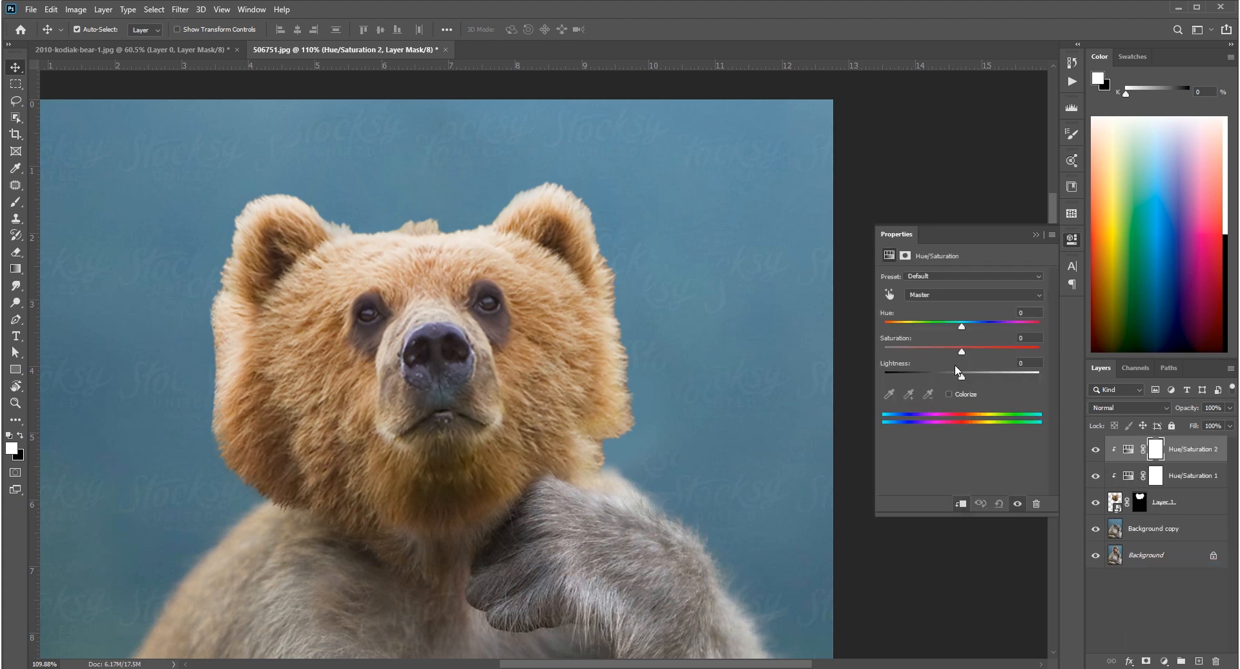
- Lower the saturation of the Hue/Saturation 2 adjustment so the bear's head matches the monkey's muted fur, and close its properties
scroll(558, 289, "down", 8)
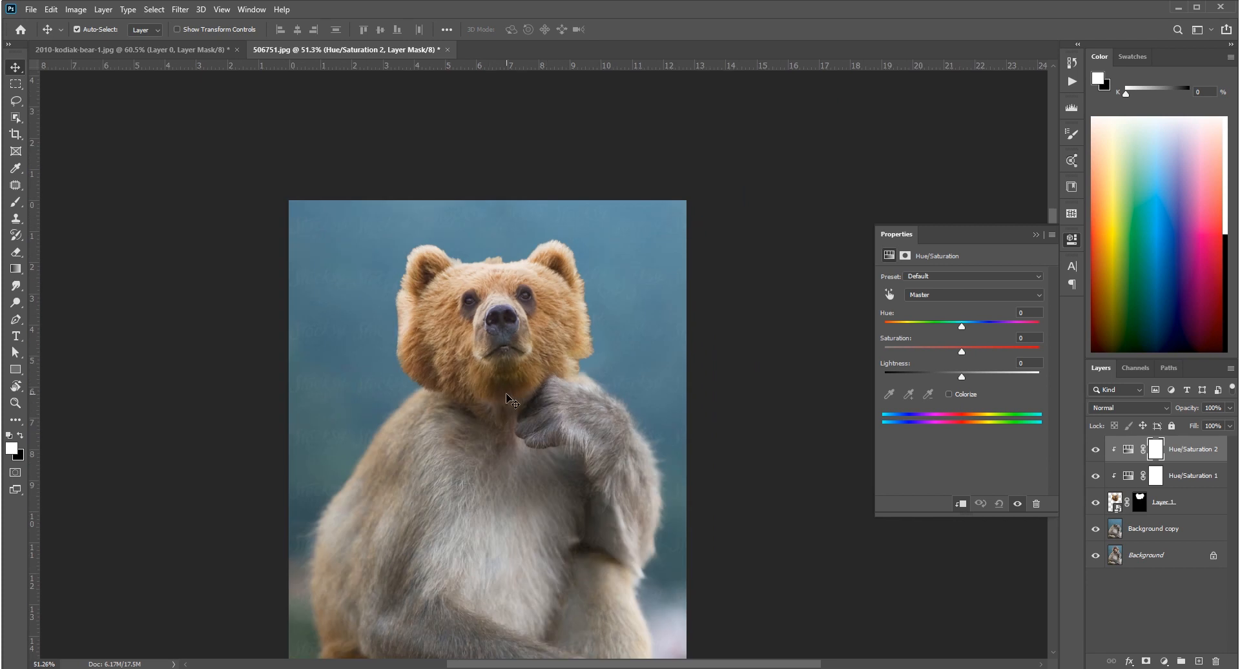
left_click_drag(963, 356, 934, 352)
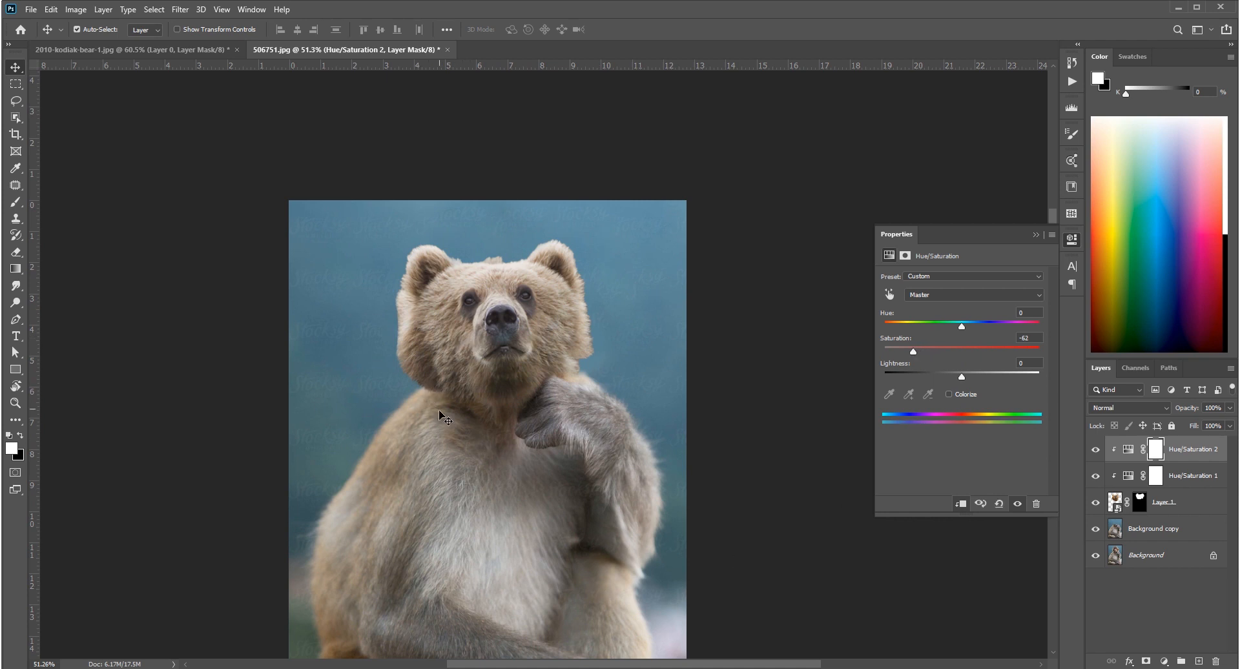
left_click_drag(919, 357, 923, 357)
left_click(1036, 235)
- Paint black on Layer 1's mask with the 15 px fur brush to remove the bump between the ears
left_click(1140, 503)
scroll(499, 261, "up", 5)
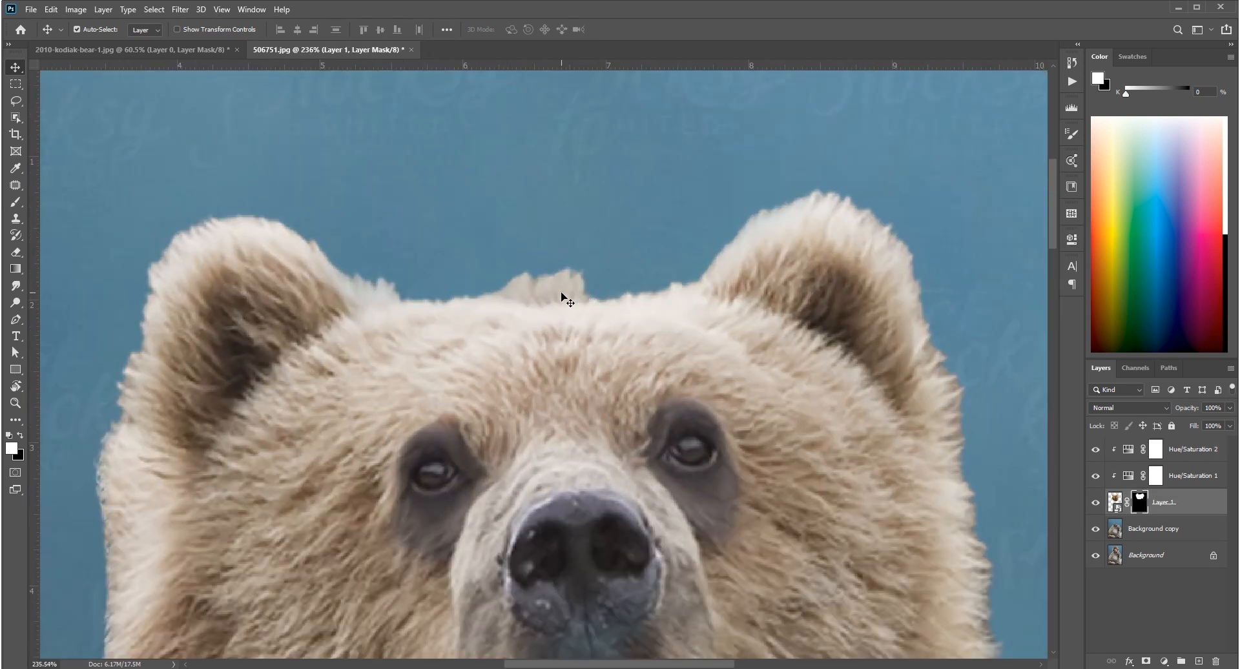
key("b")
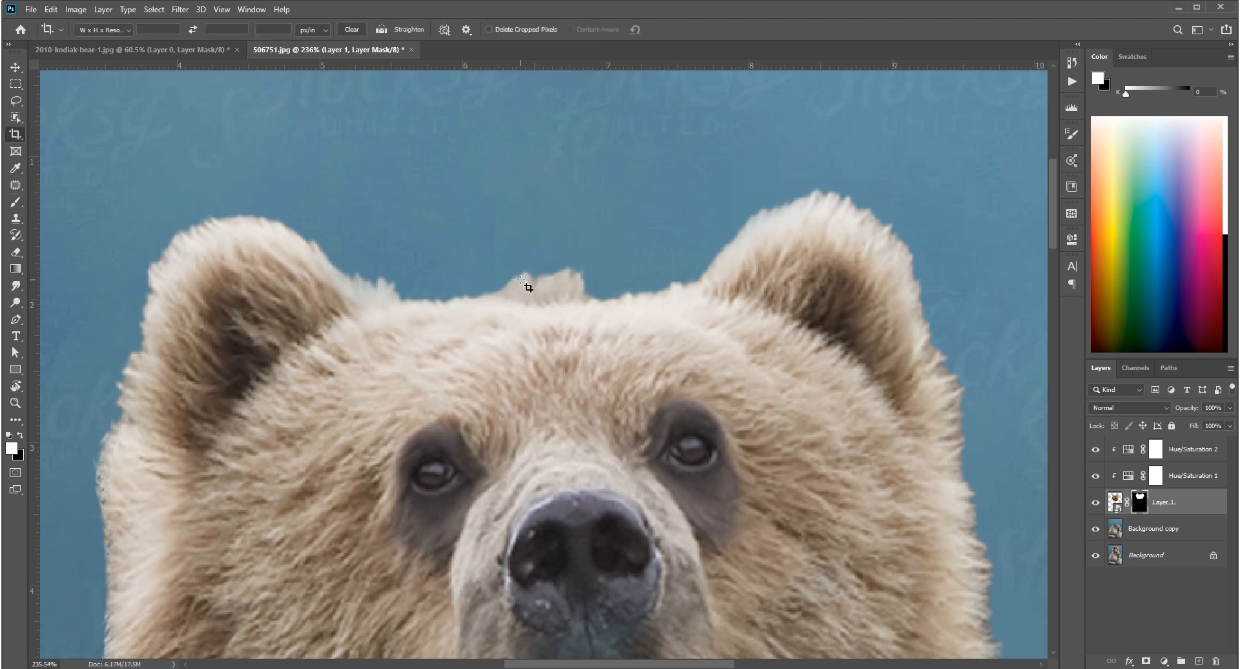
left_click(24, 438)
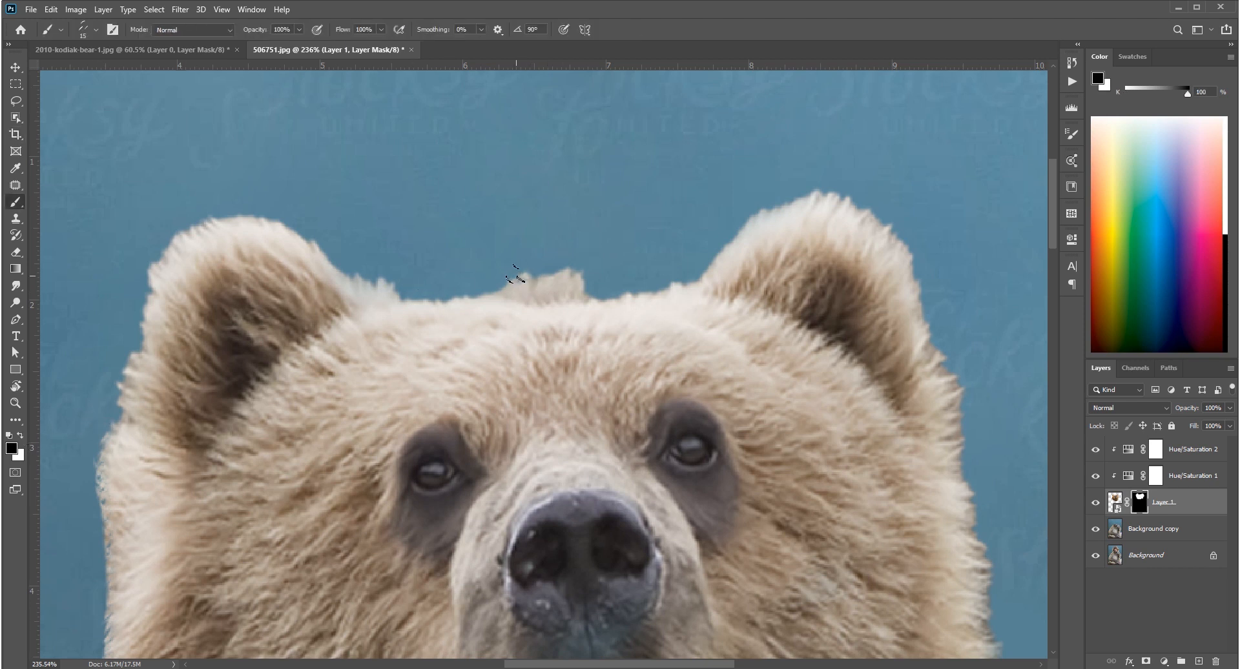
mouse_move(534, 273)
left_mouse_down()
mouse_move(572, 272)
mouse_move(508, 274)
mouse_move(586, 279)
mouse_move(576, 266)
mouse_move(521, 263)
mouse_move(590, 282)
left_mouse_up()
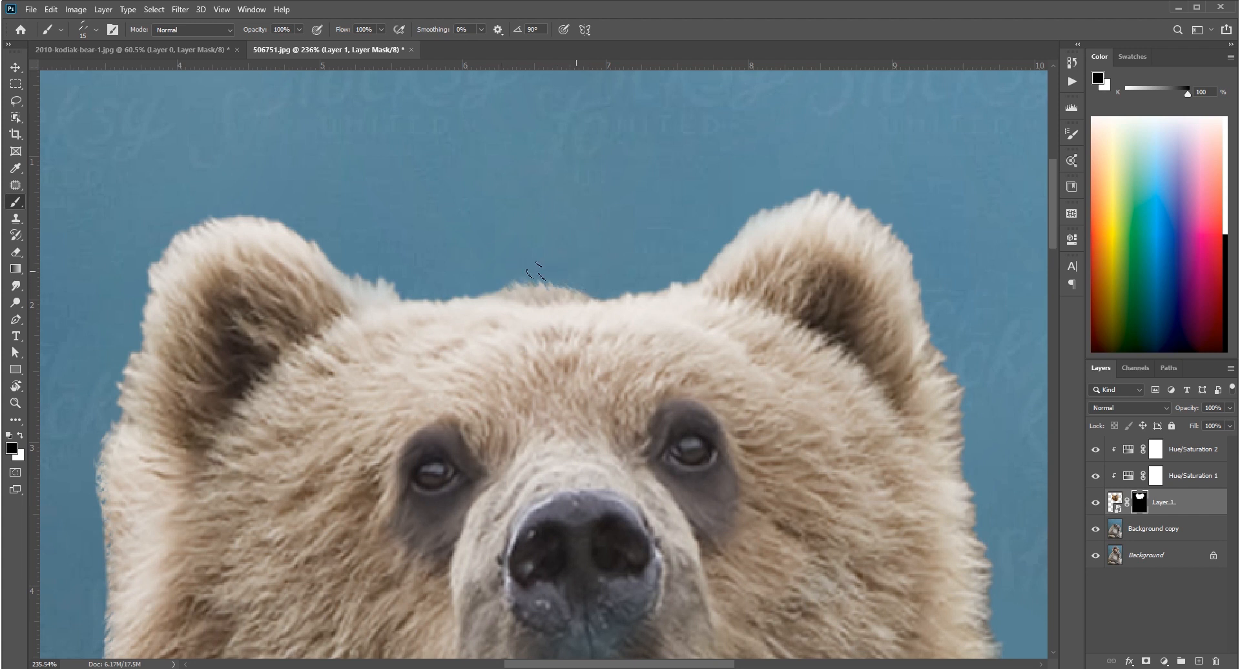
- Paint white on Layer 1's mask to restore fine fur along the crown between the ears
scroll(536, 271, "down", 5)
scroll(567, 229, "up", 4)
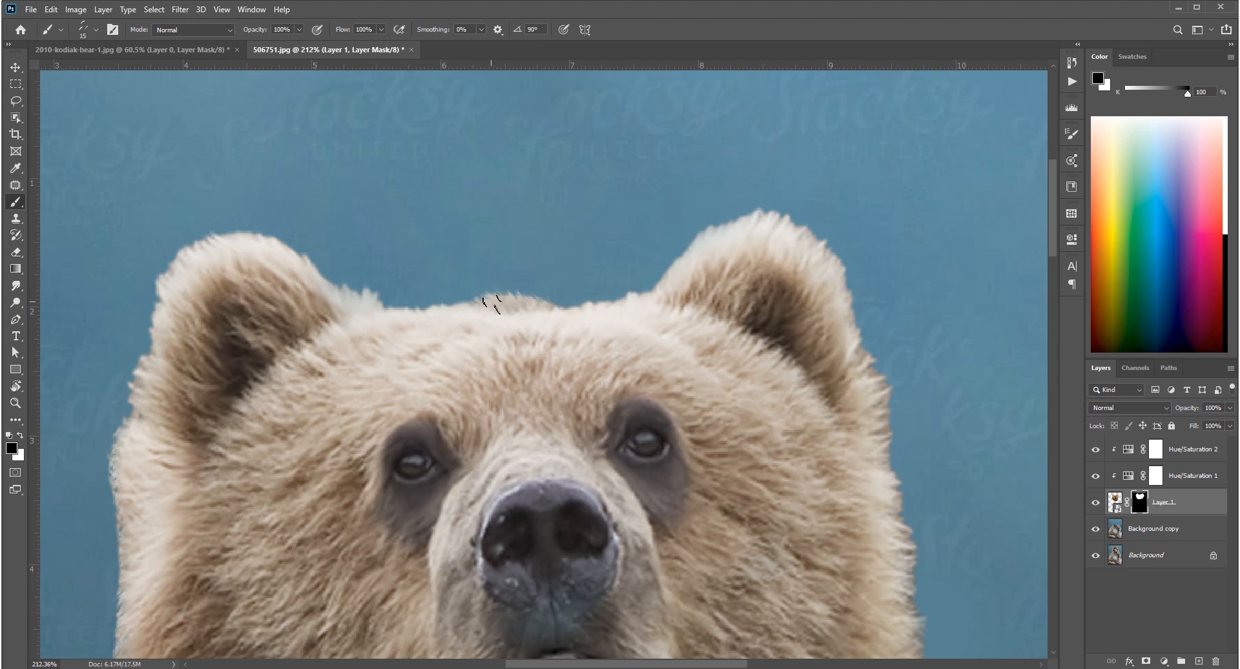
key("x")
left_click_drag(490, 304, 533, 303)
scroll(555, 259, "down", 4)
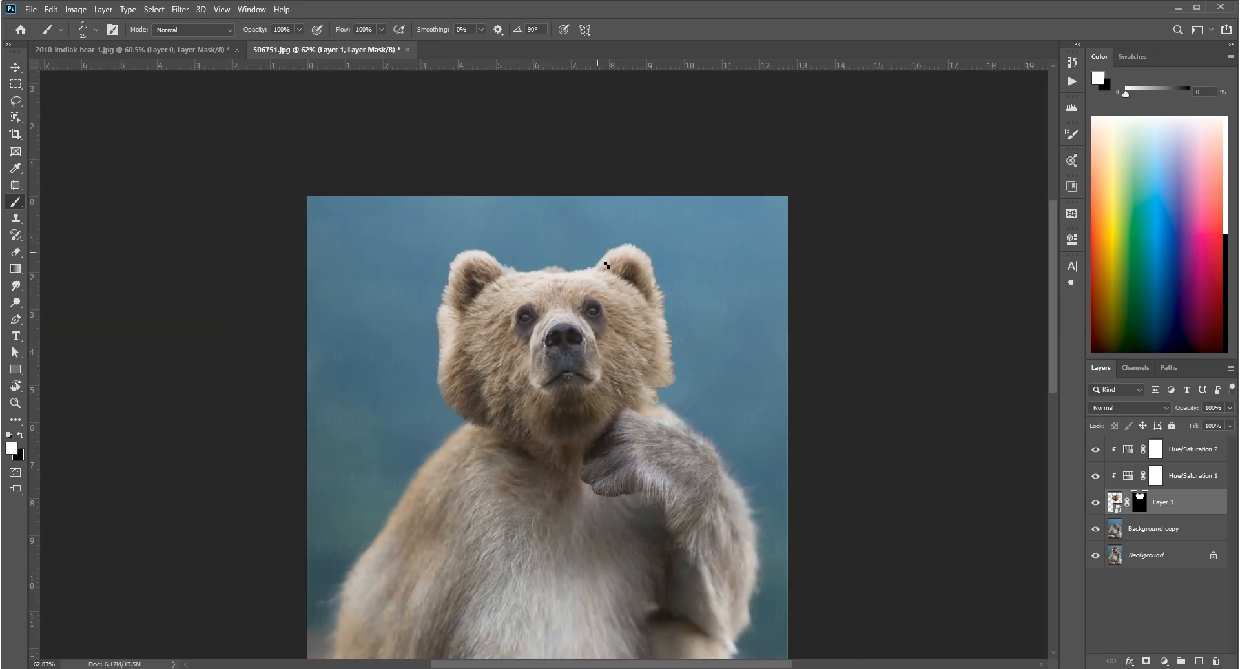
left_click_drag(607, 266, 554, 235)
- Add an empty layer above Hue/Saturation 2 and set the Clone Stamp to sample All Layers
key("v")
left_click(1195, 452)
scroll(614, 362, "down", 5)
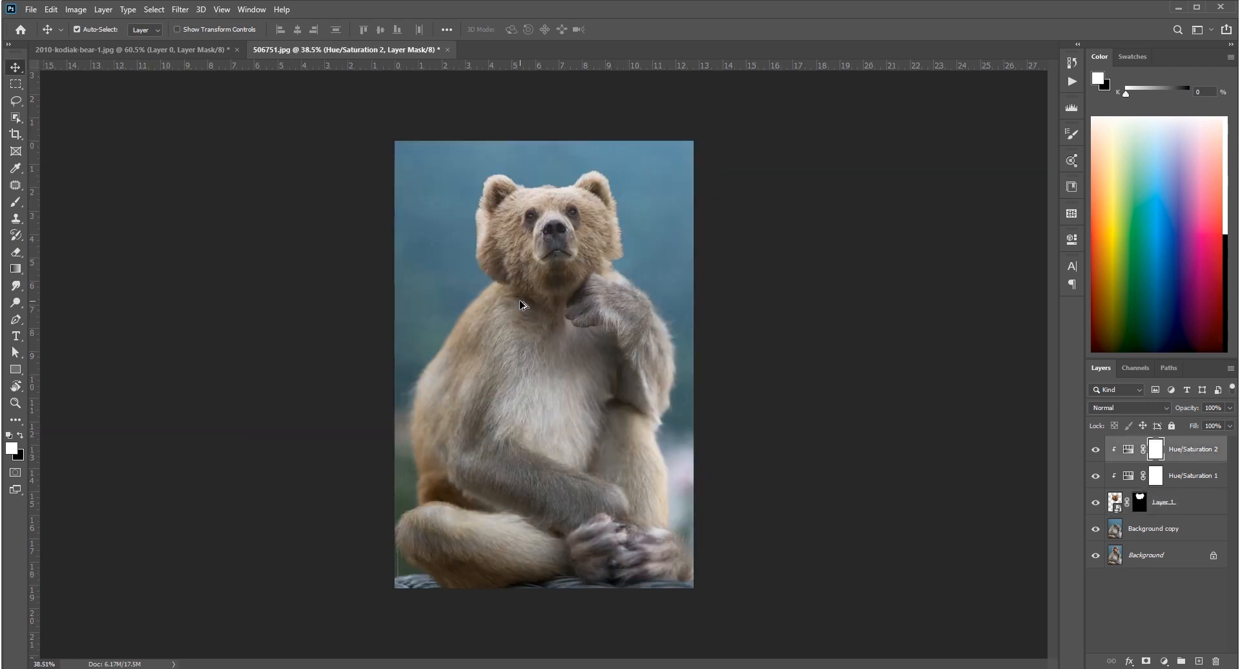
scroll(598, 244, "up", 9)
scroll(600, 243, "down", 5)
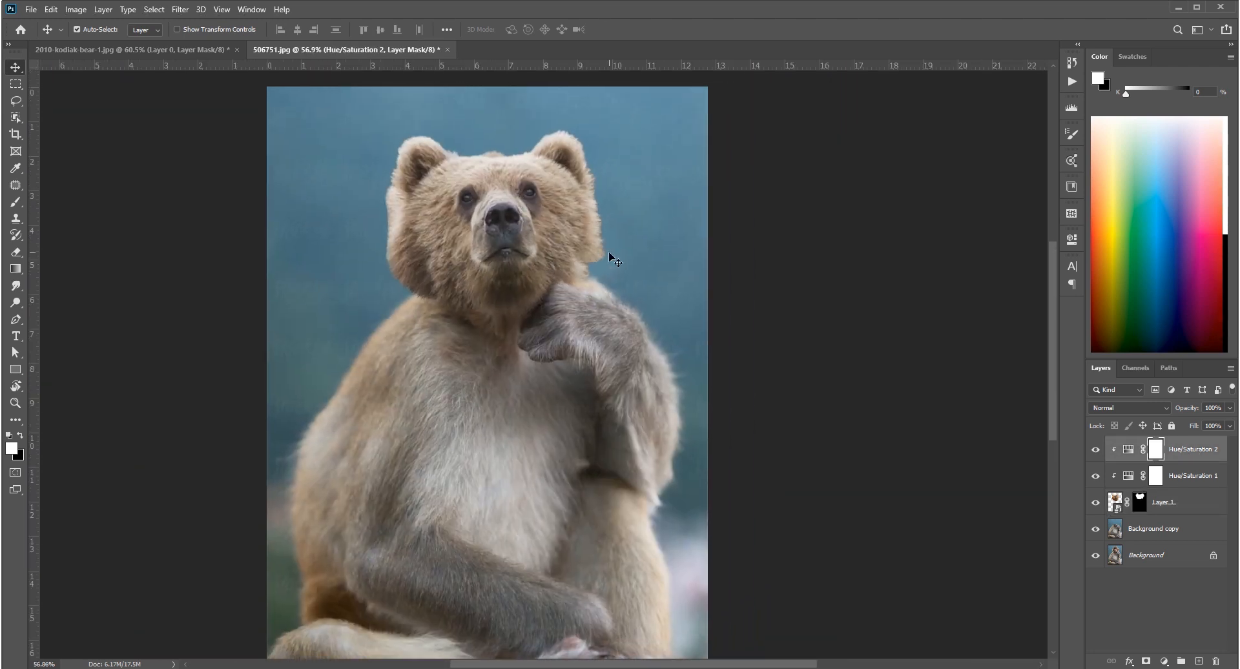
scroll(608, 257, "up", 5)
left_click_drag(666, 288, 827, 388)
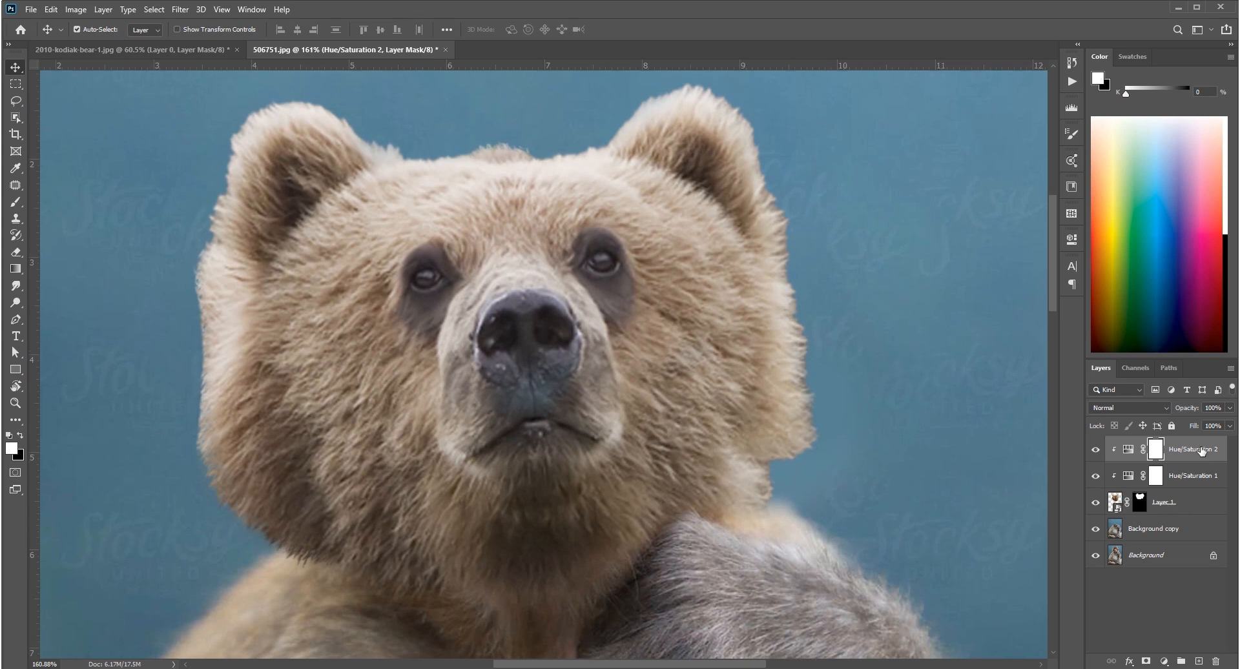
left_click(1199, 661)
key("s")
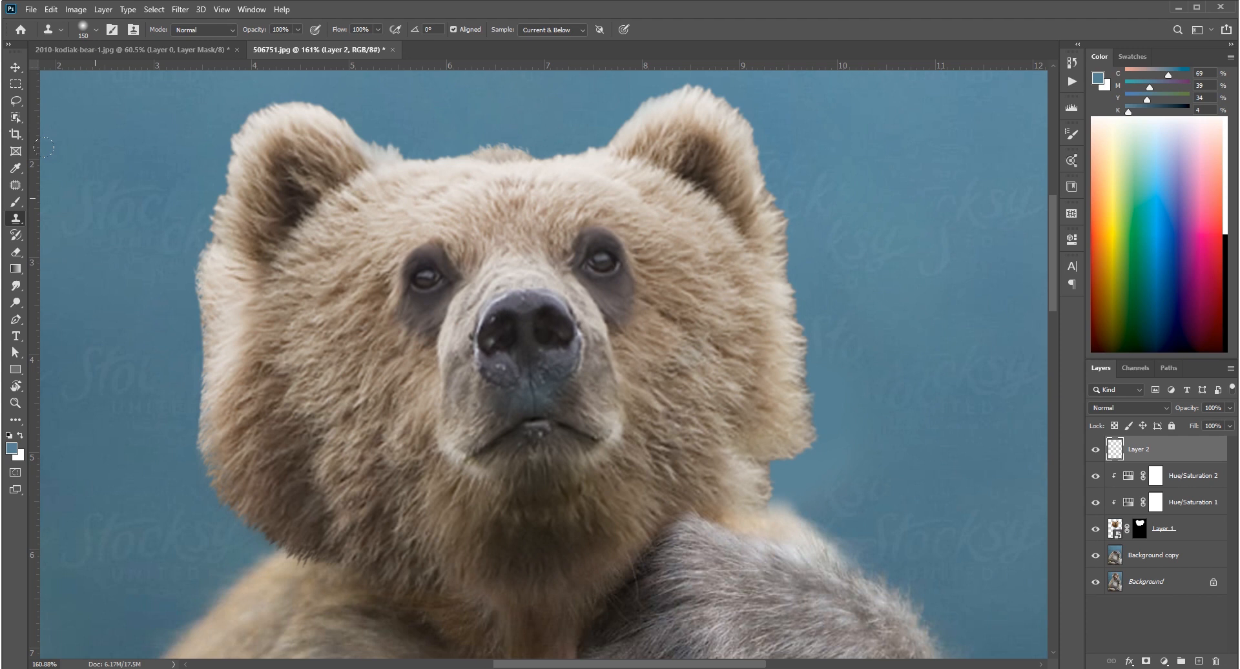
left_click(218, 30)
left_click(217, 31)
left_click(551, 34)
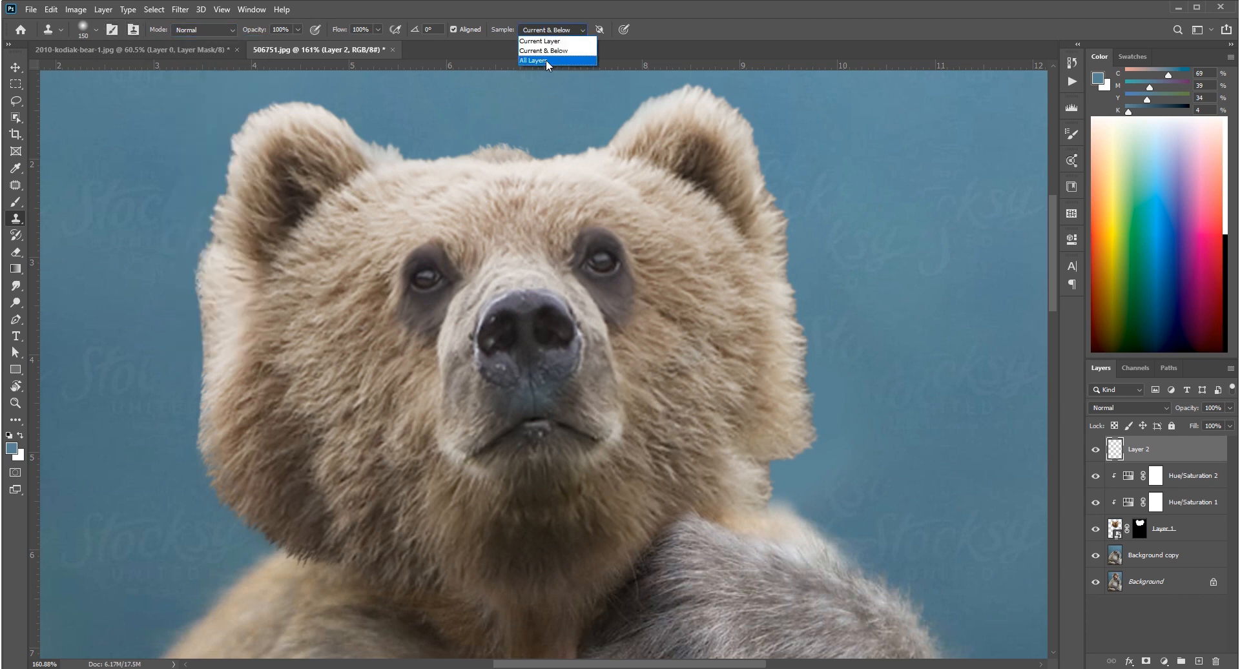
left_click(534, 60)
- Set the Clone Stamp size to 42 px and clone a strip of the right cheek's fur edge onto the blue background beside the head
left_click_drag(768, 311, 708, 235)
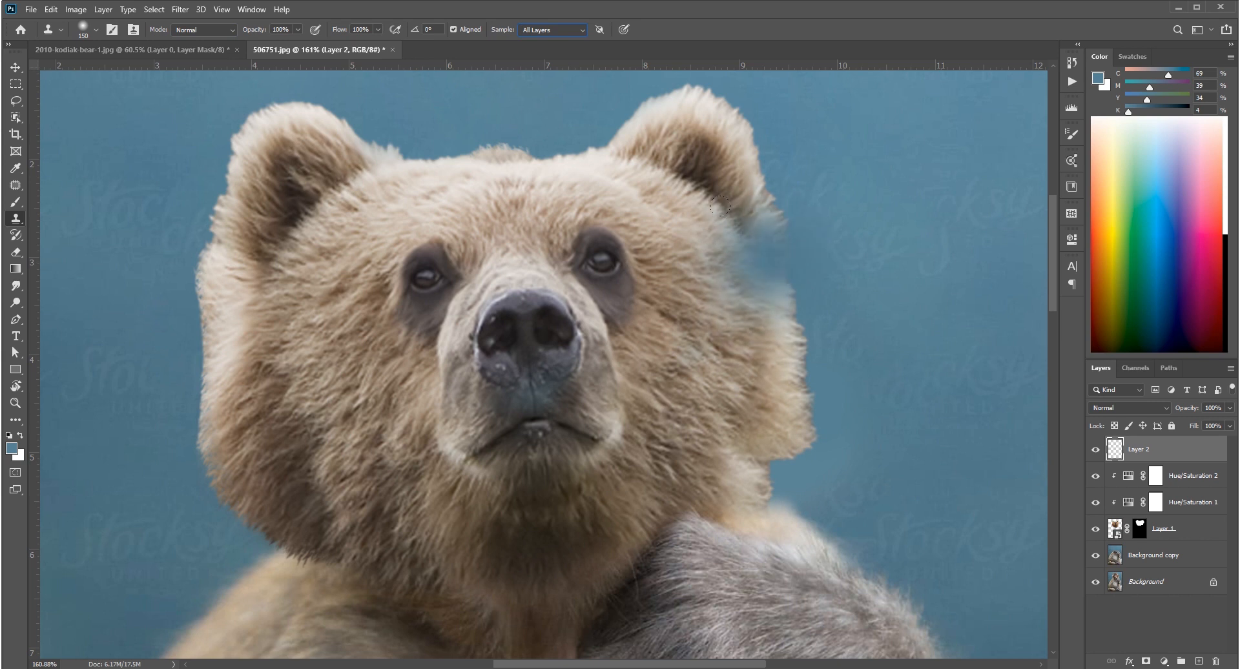
right_click(769, 213)
key("Return")
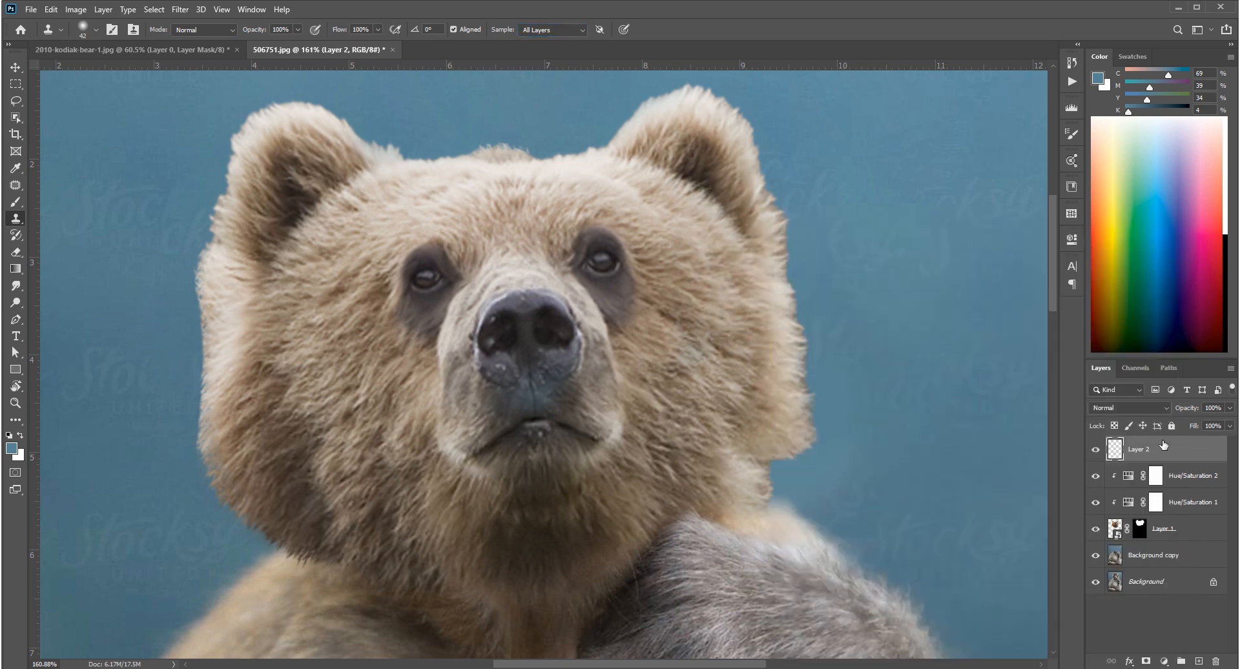
mouse_move(862, 245)
left_mouse_down()
mouse_move(880, 378)
mouse_move(859, 291)
mouse_move(871, 235)
left_mouse_up()
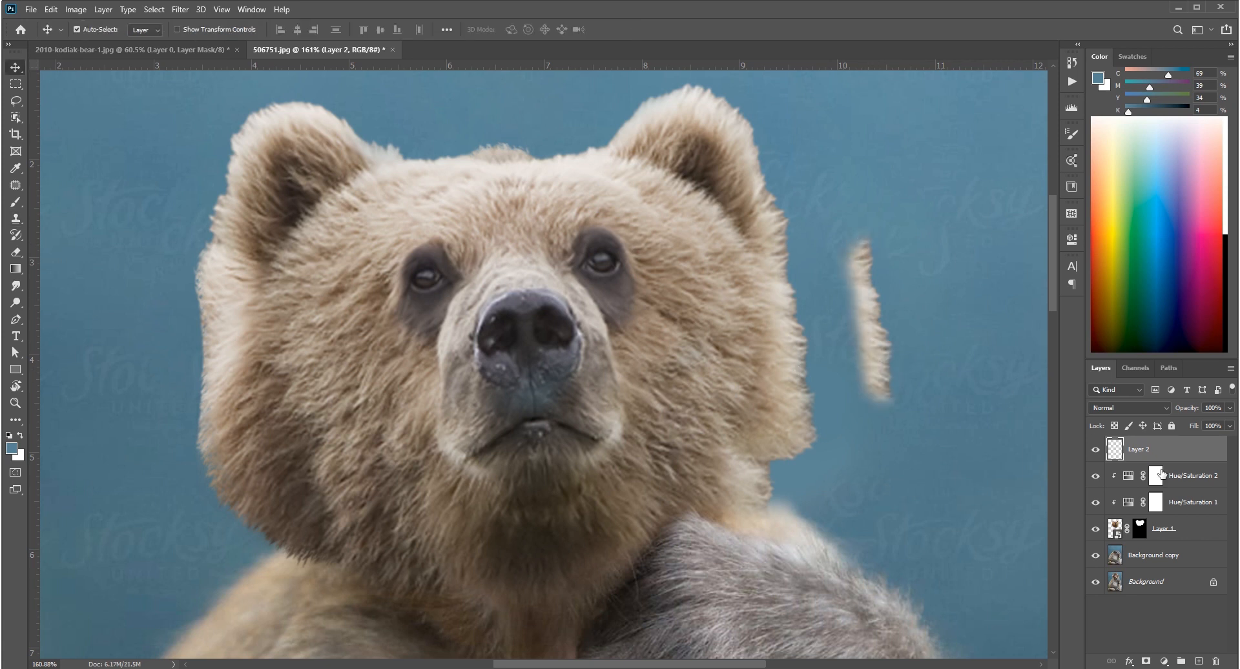
- Flip the cloned fur strip horizontally and place it over the left edge of the bear's head
key("ctrl+t")
right_click(864, 353)
left_click(904, 572)
left_click_drag(873, 338, 214, 334)
key("Return")
scroll(207, 331, "down", 2)
scroll(144, 300, "up", 8)
key("ctrl+0")
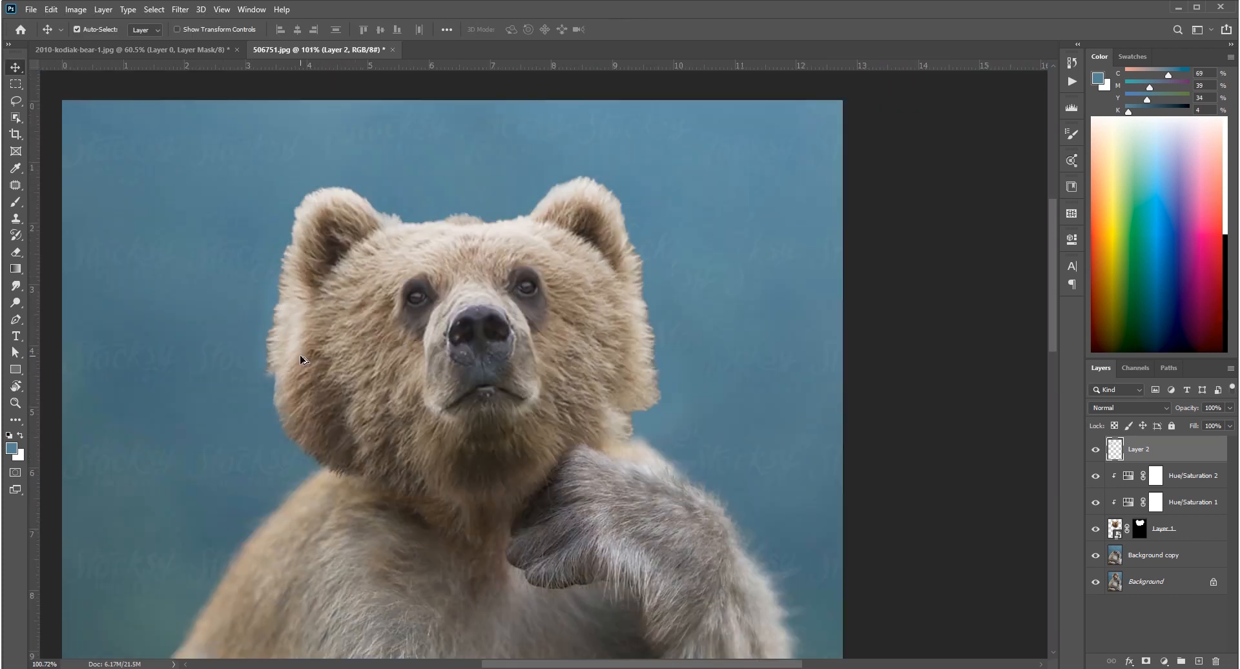
- Duplicate the fur strip onto the lower left cheek and warp the copy to follow the curve of the jaw
left_click_drag(300, 354, 289, 442)
key("ctrl+t")
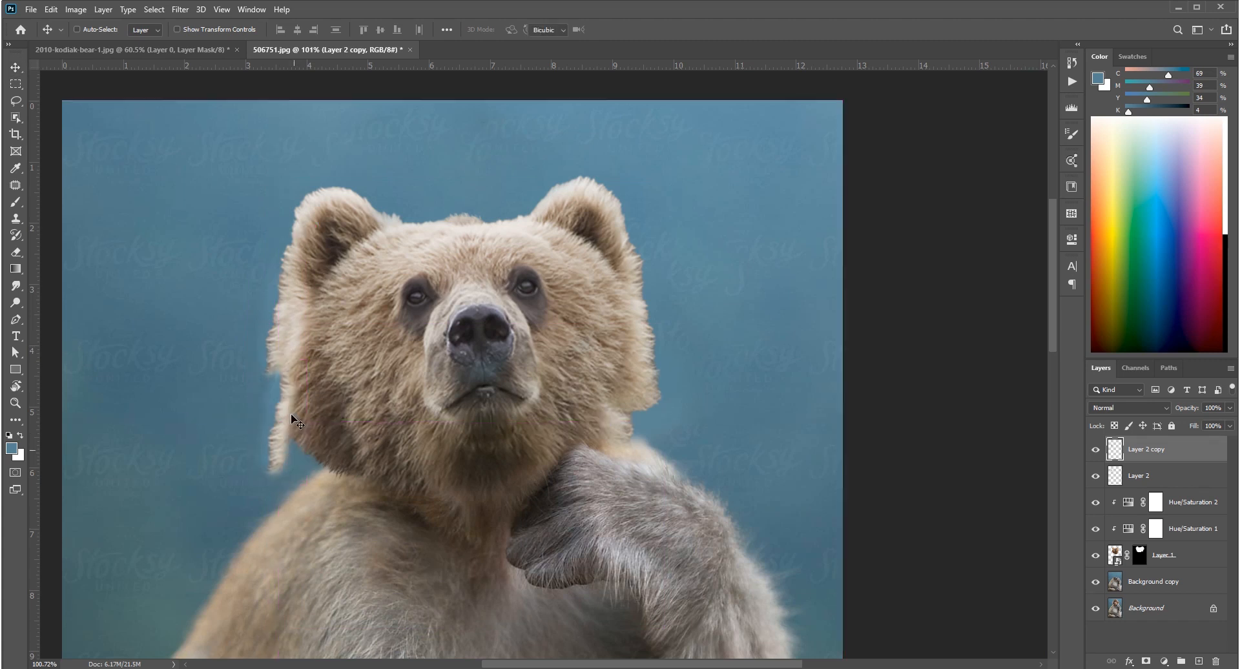
right_click(287, 413)
left_click(304, 500)
left_click_drag(307, 484, 349, 468)
left_click_drag(251, 484, 437, 467)
left_click_drag(268, 489, 320, 478)
left_click_drag(252, 401, 274, 382)
left_click_drag(275, 494, 323, 465)
key("Return")
scroll(292, 447, "up", 5)
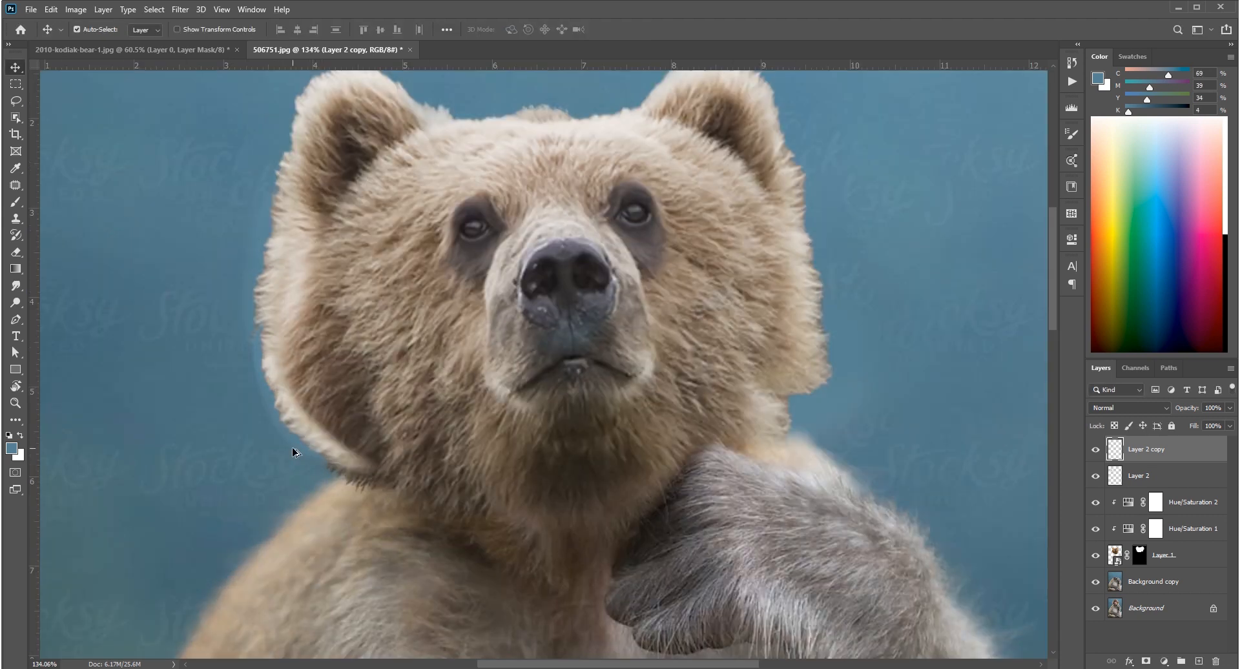
left_click_drag(312, 421, 305, 411)
- Merge the two fur strip layers and rename the merged layer "Merge"
scroll(305, 410, "down", 2)
scroll(330, 412, "down", 4)
scroll(327, 395, "up", 1)
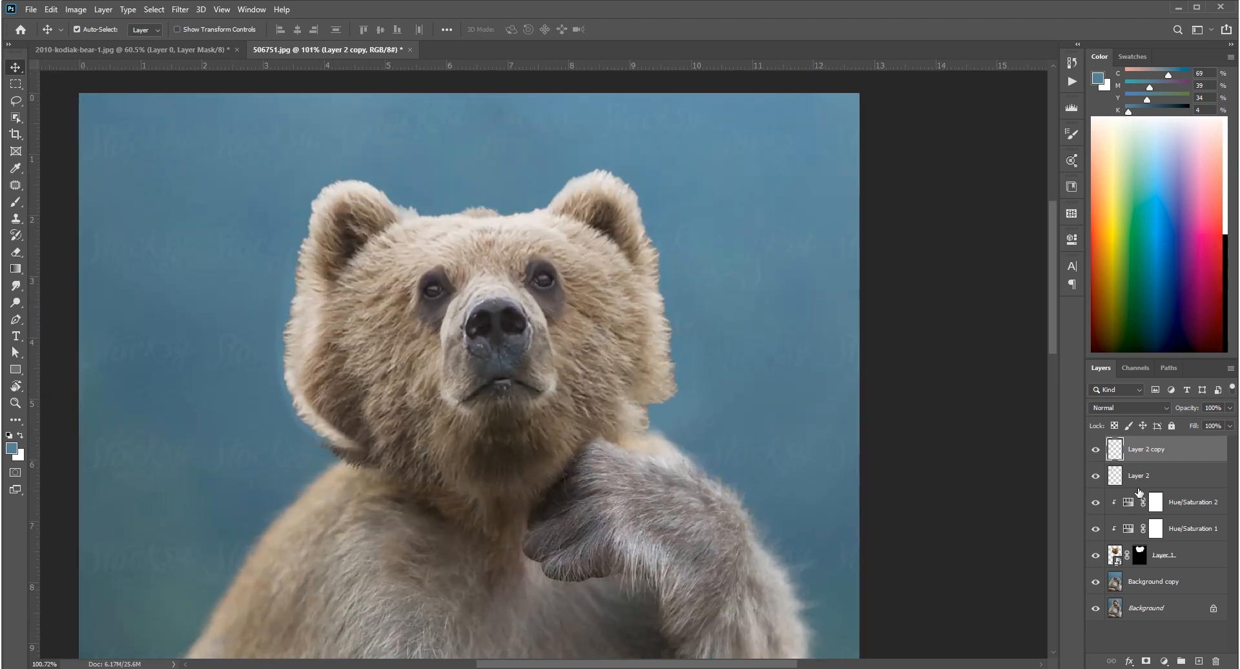
left_click(1137, 478, "shift")
key("ctrl+e")
double_click(1140, 449)
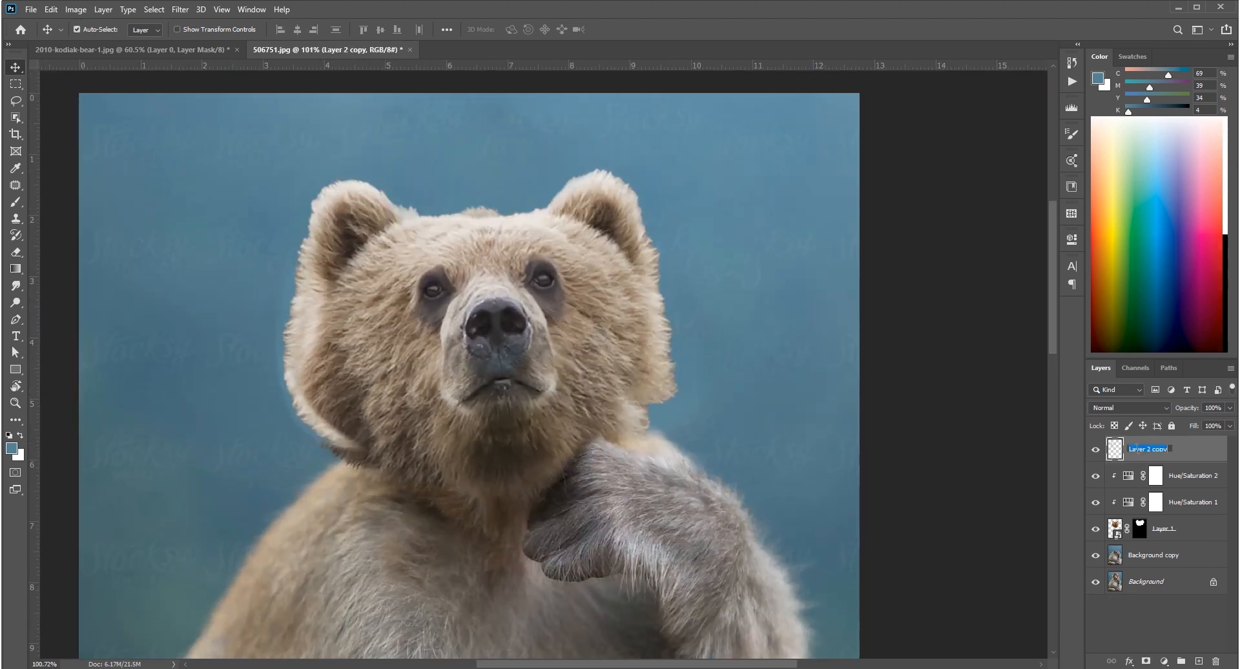
type("Merge")
key("Return")
- Add a layer mask to the Merge layer and choose a 15 px round brush for masking
scroll(608, 428, "up", 5)
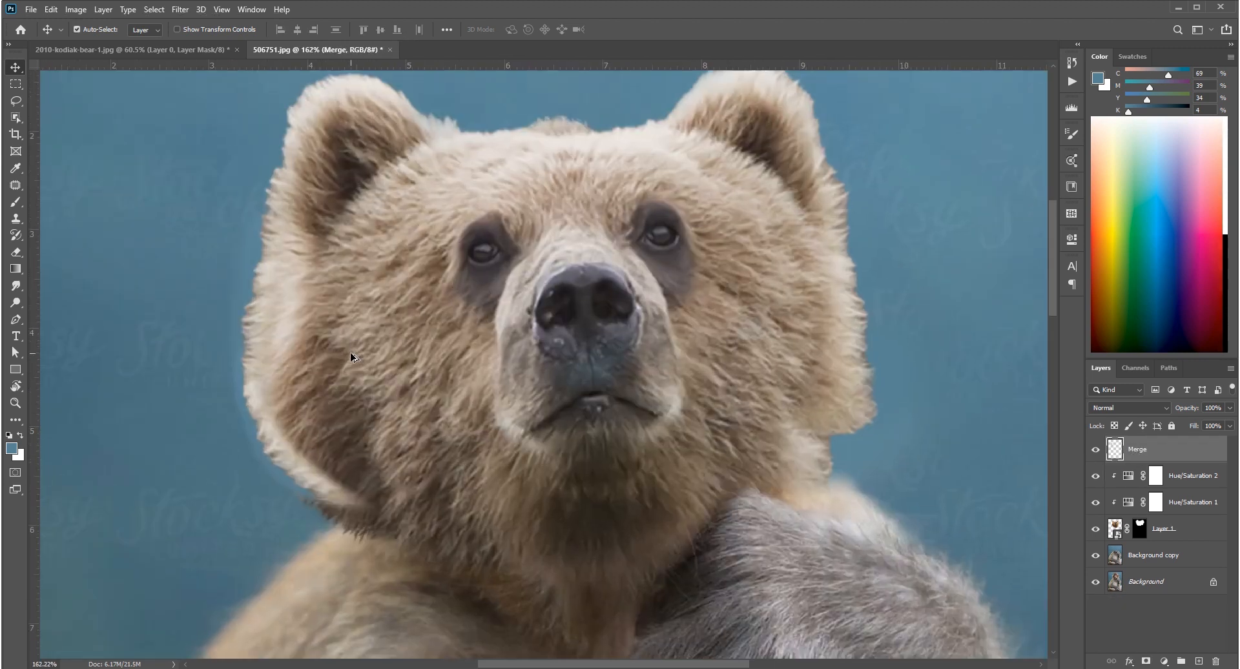
left_click(1147, 663)
key("b")
right_click(485, 568)
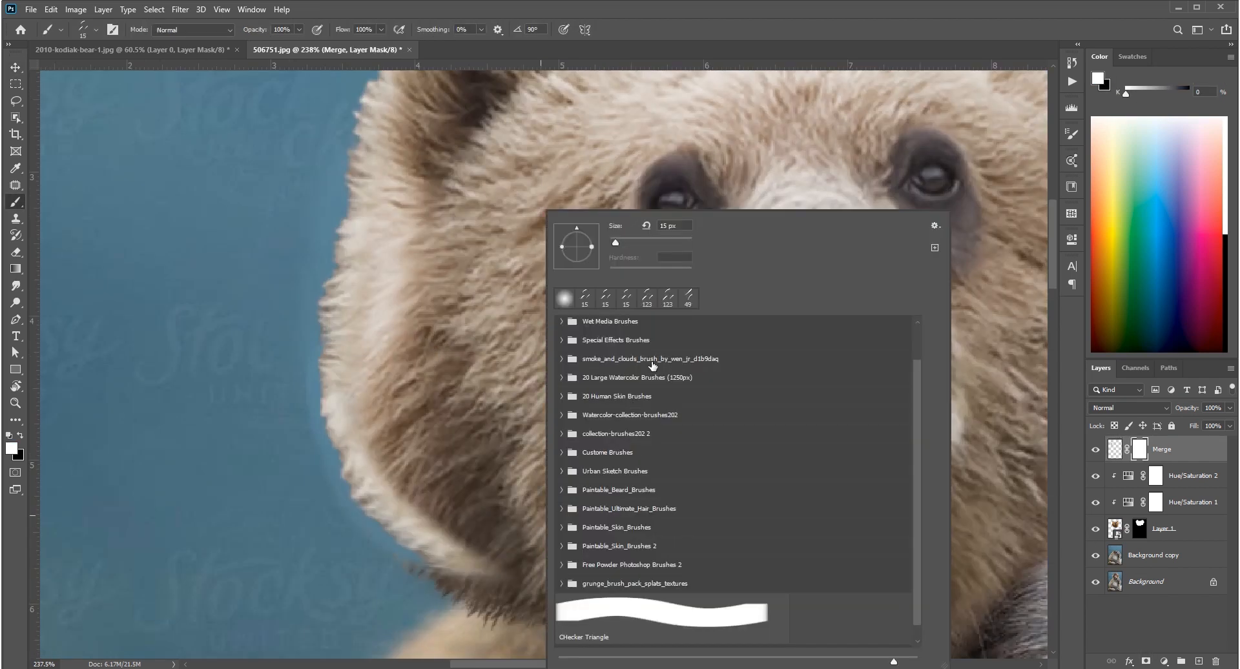
left_click(586, 299)
key("Return")
right_click(631, 393)
double_click(695, 298)
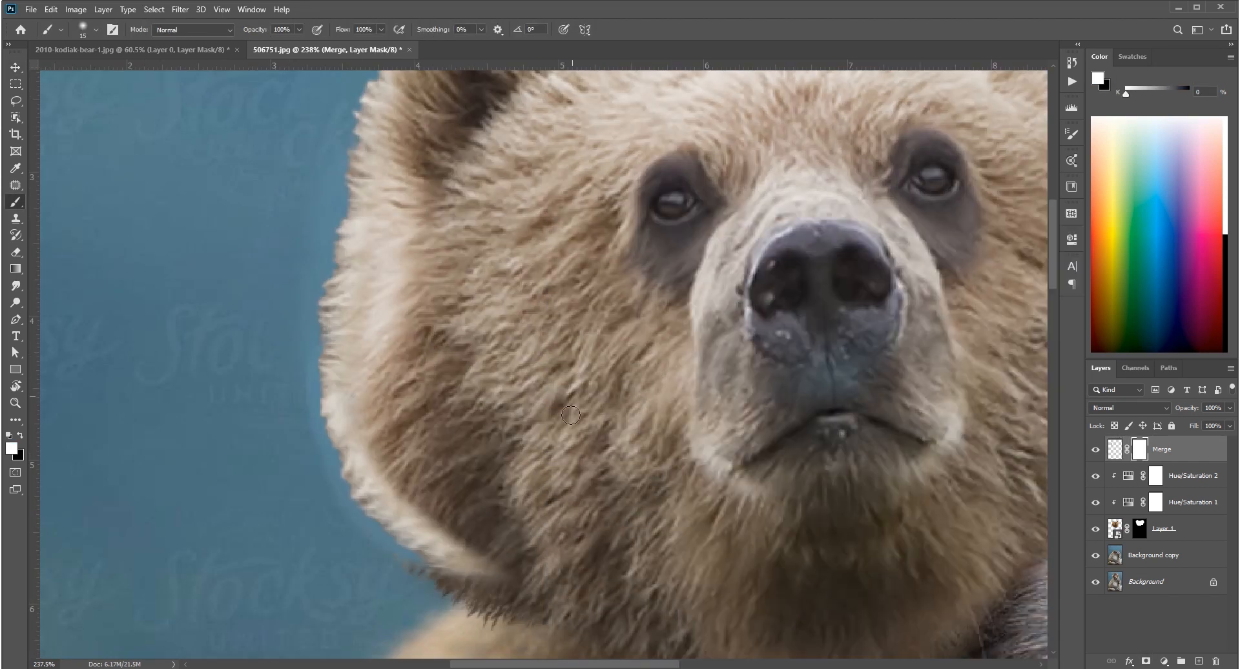
- Paint black on the Merge mask, varying the brush size, to remove the halo around the fur strips along the head's left side
key("x")
mouse_move(479, 554)
left_mouse_down()
mouse_move(438, 567)
mouse_move(459, 572)
mouse_move(419, 562)
mouse_move(381, 572)
mouse_move(427, 579)
mouse_move(369, 527)
mouse_move(432, 570)
mouse_move(345, 487)
mouse_move(352, 521)
mouse_move(322, 350)
mouse_move(325, 471)
left_mouse_up()
key("bracketright")
key("bracketright")
key("bracketright")
key("bracketright")
key("bracketleft")
key("bracketleft")
key("bracketleft")
key("bracketleft")
key("bracketleft")
key("bracketleft")
key("bracketright")
key("bracketright")
left_click_drag(312, 216, 339, 311)
mouse_move(363, 242)
left_mouse_down()
mouse_move(344, 326)
mouse_move(364, 262)
left_mouse_up()
key("bracketleft")
key("bracketleft")
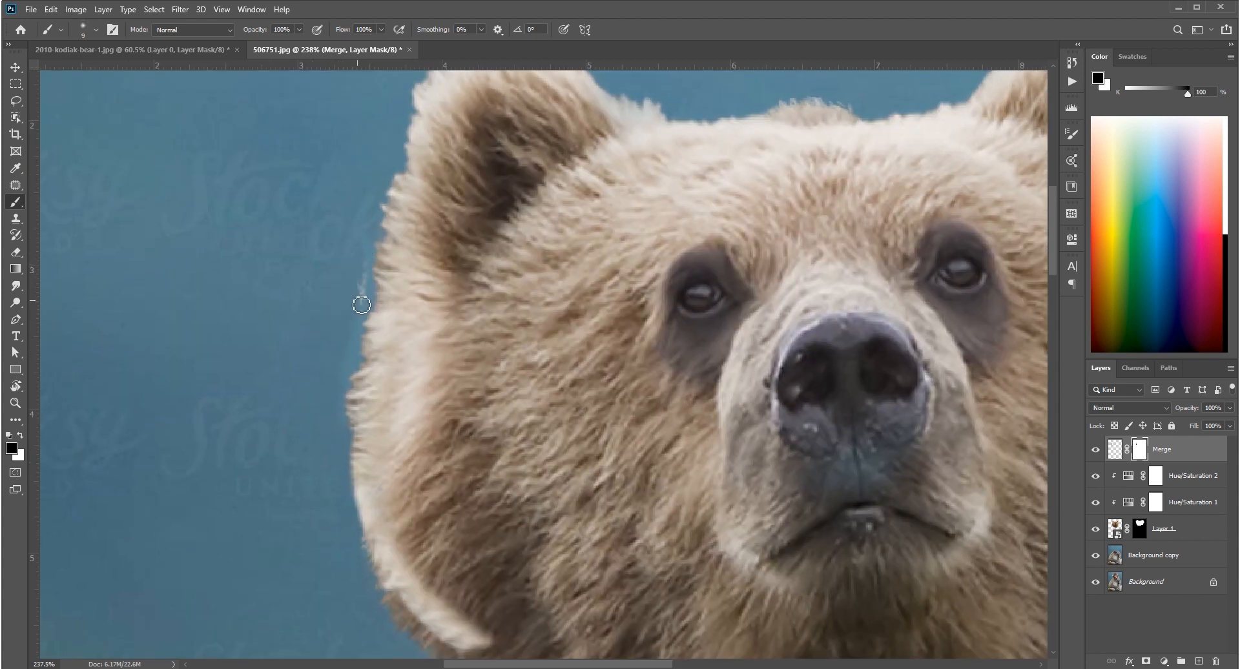
- Enlarge the brush to 50 px and paint black on the Merge mask to blend the pale strip into the lower left cheek
scroll(346, 319, "down", 5)
scroll(362, 365, "up", 3)
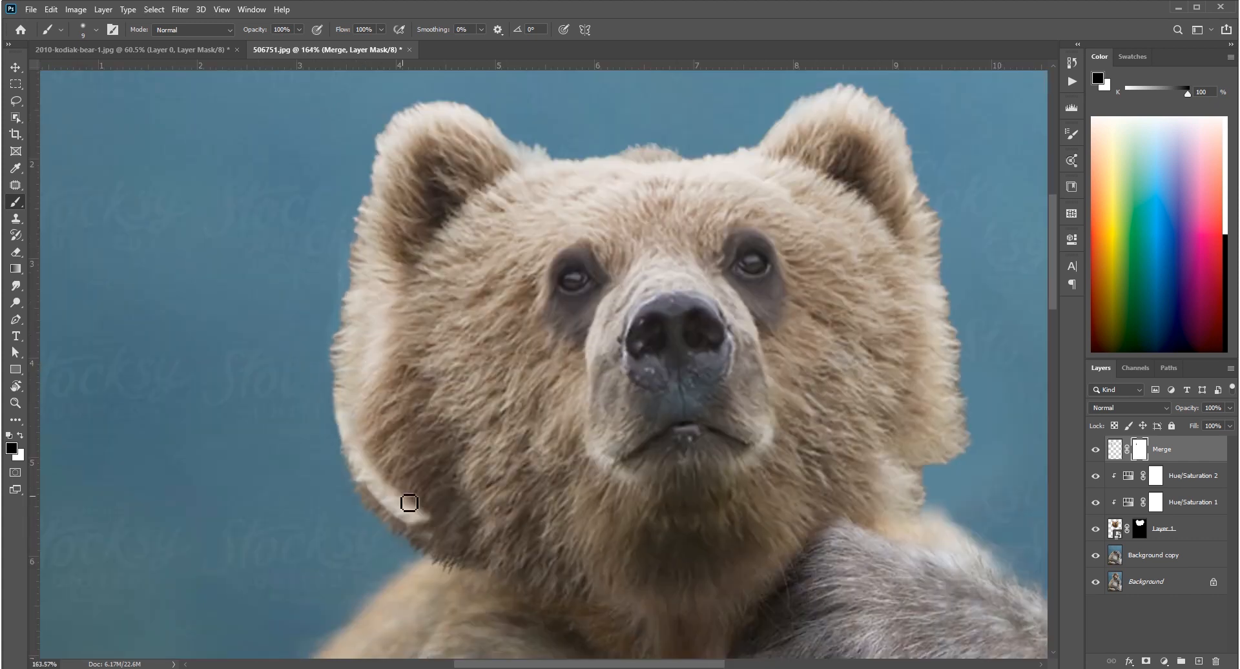
key("bracketright")
key("bracketright")
key("bracketright")
key("bracketright")
key("bracketright")
left_click_drag(414, 515, 373, 452)
left_click_drag(350, 374, 356, 409)
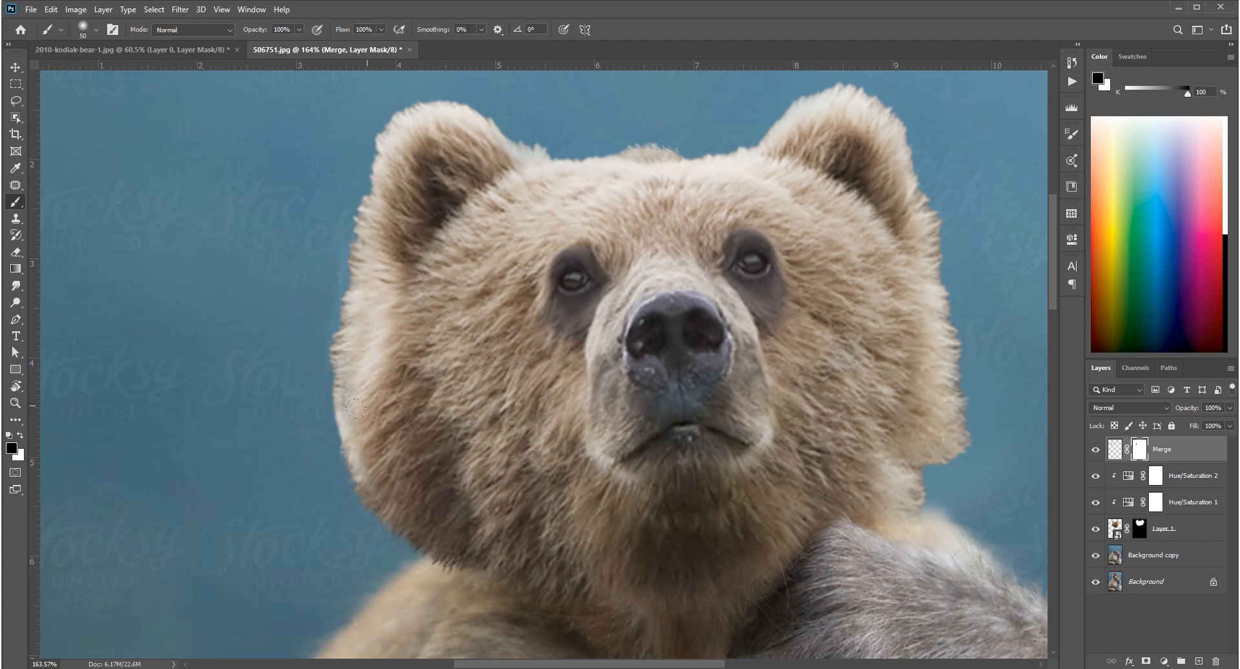
key("x")
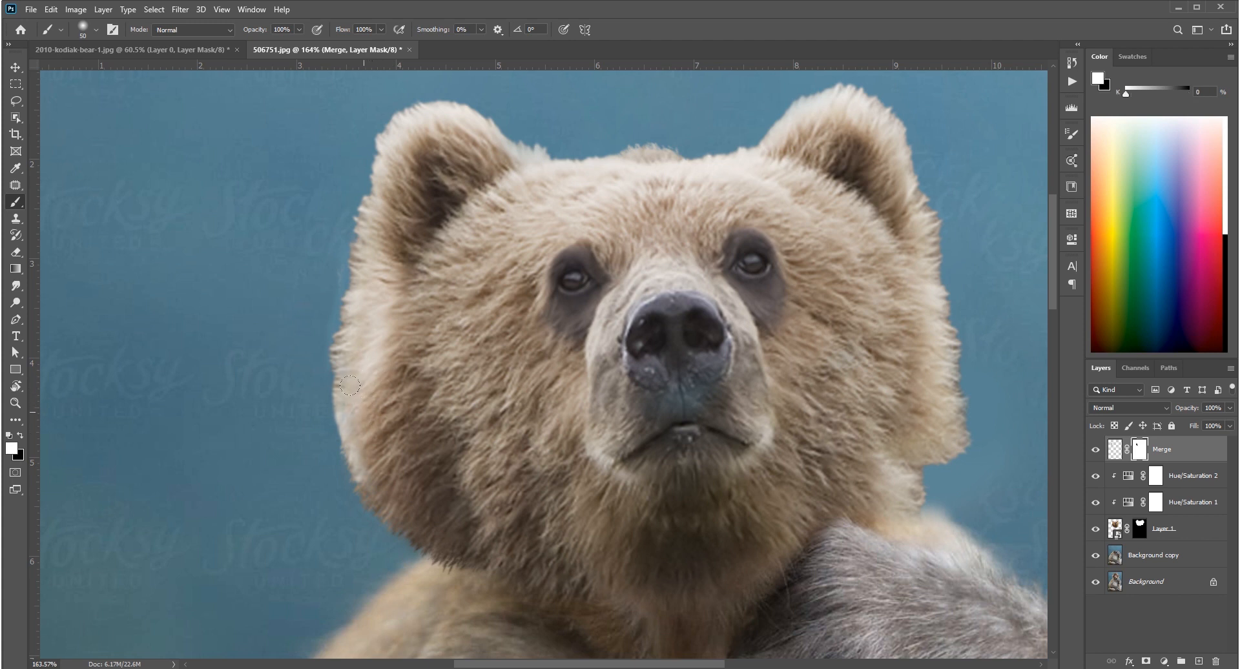
key("x")
key("v")
- Group the Merge layer, both Hue/Saturation adjustments and Layer 1, and compare the image with the group hidden and shown
scroll(526, 379, "down", 8)
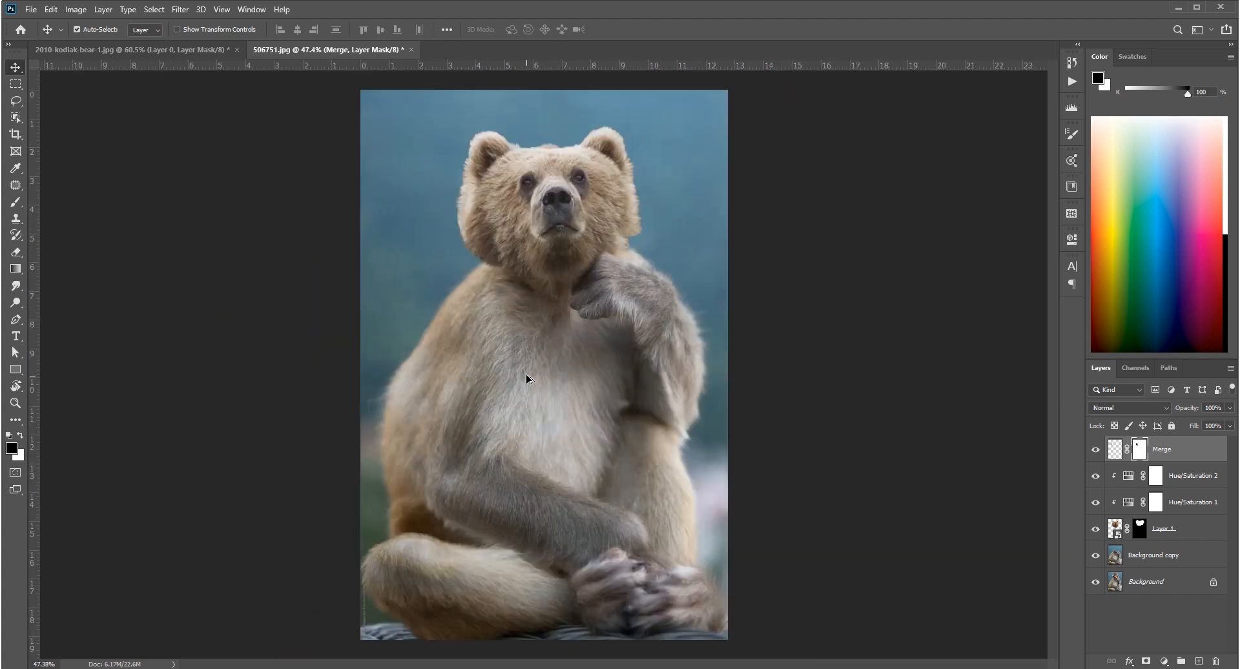
scroll(526, 379, "up", 6)
left_click(1208, 531, "ctrl")
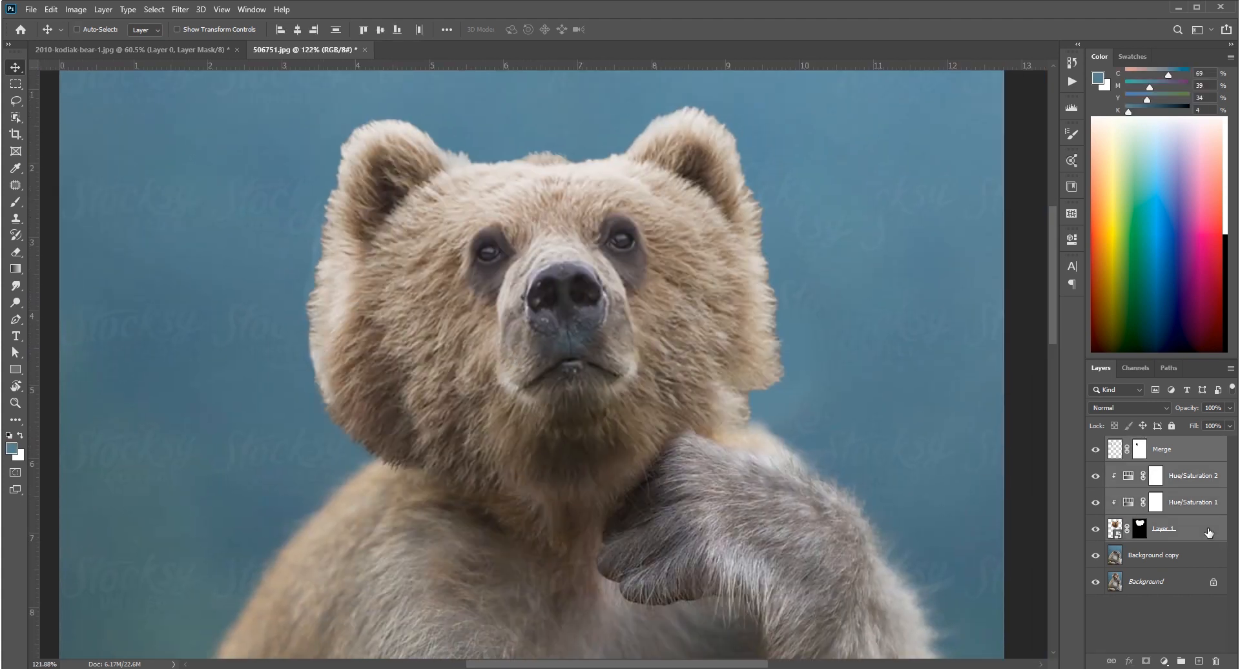
key("ctrl+g")
key("ctrl+0")
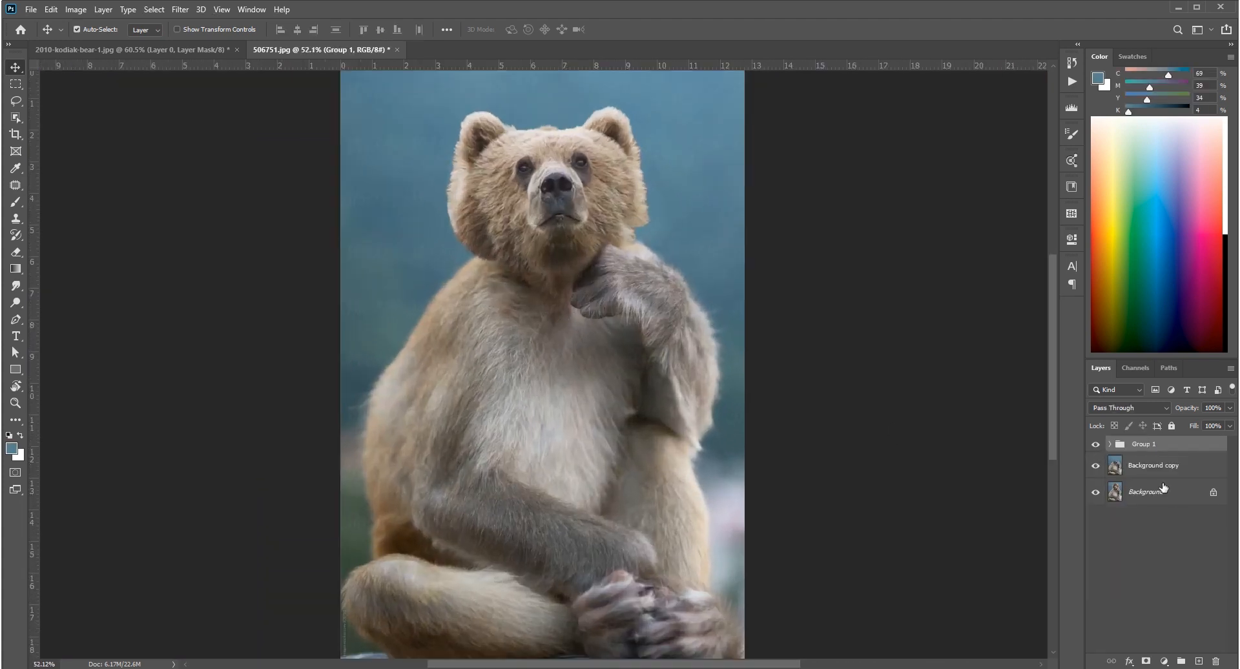
left_click(1096, 445)
left_click(1097, 448)
- Add an empty layer above Group 1 and set its blend mode to Color
scroll(594, 267, "up", 7)
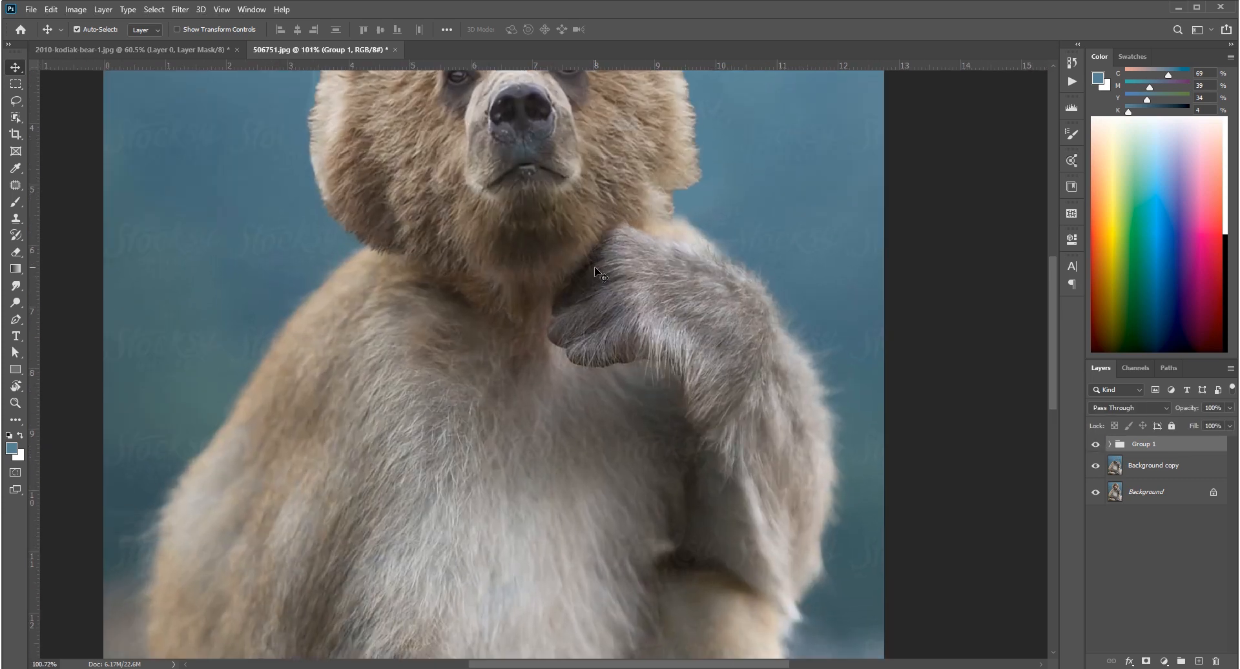
scroll(564, 302, "down", 7)
key("ctrl+0")
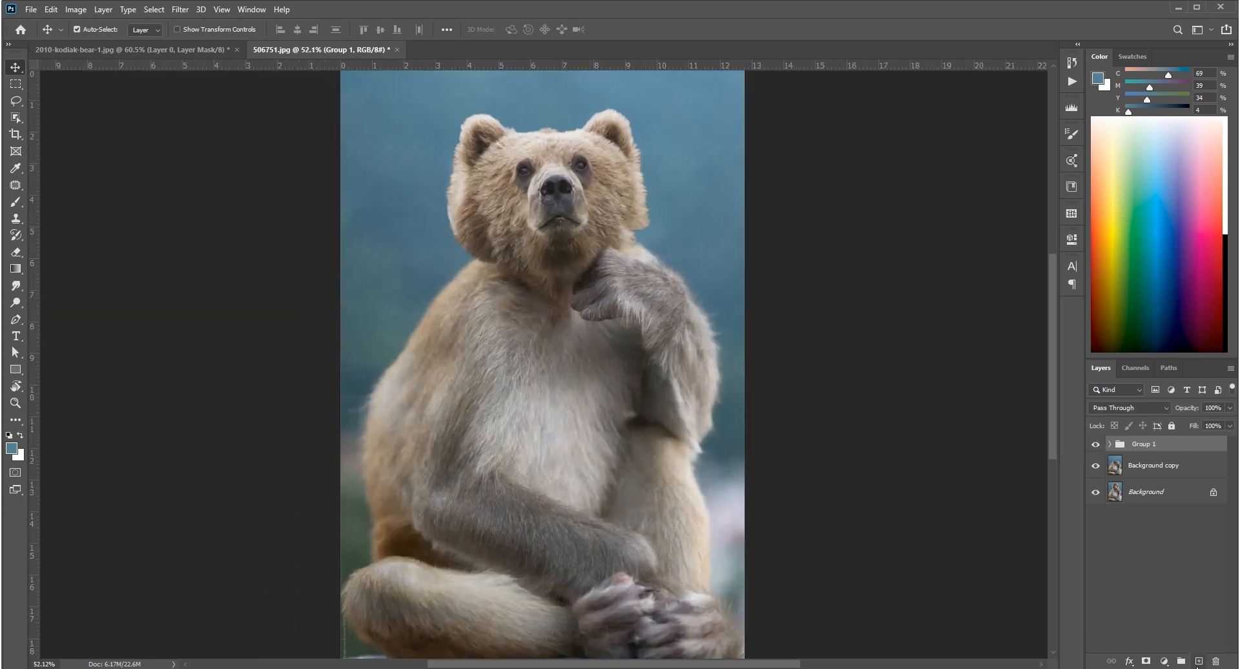
left_click(1199, 662)
left_click(1131, 409)
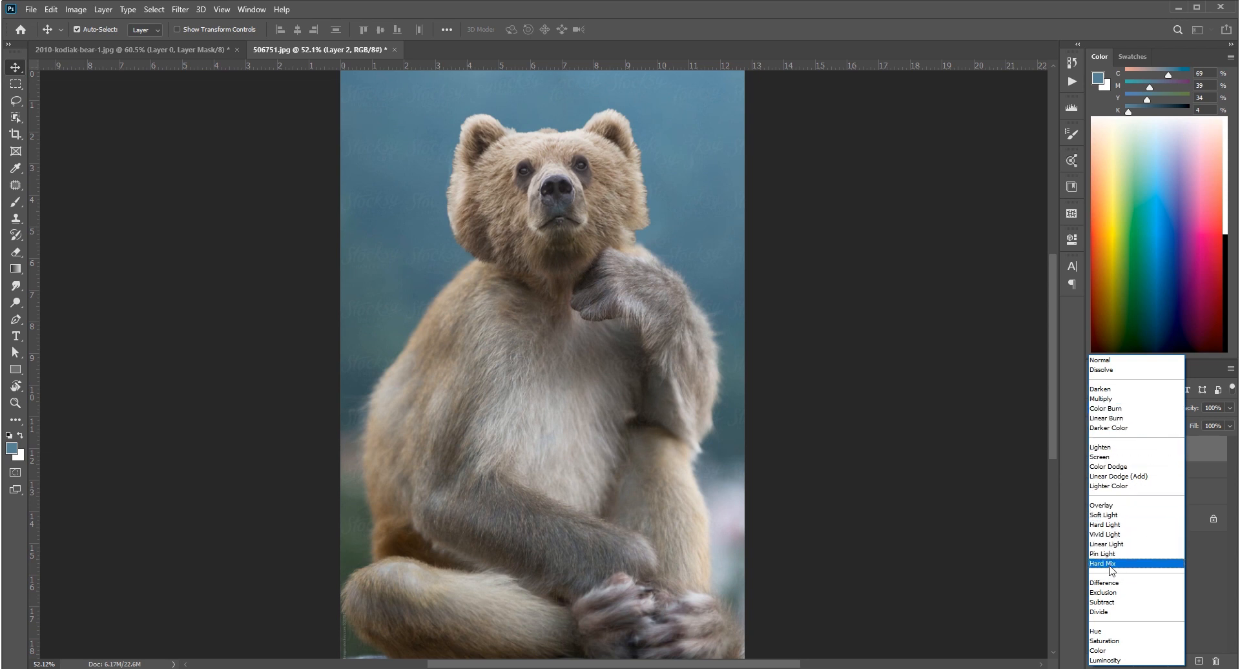
left_click(1109, 651)
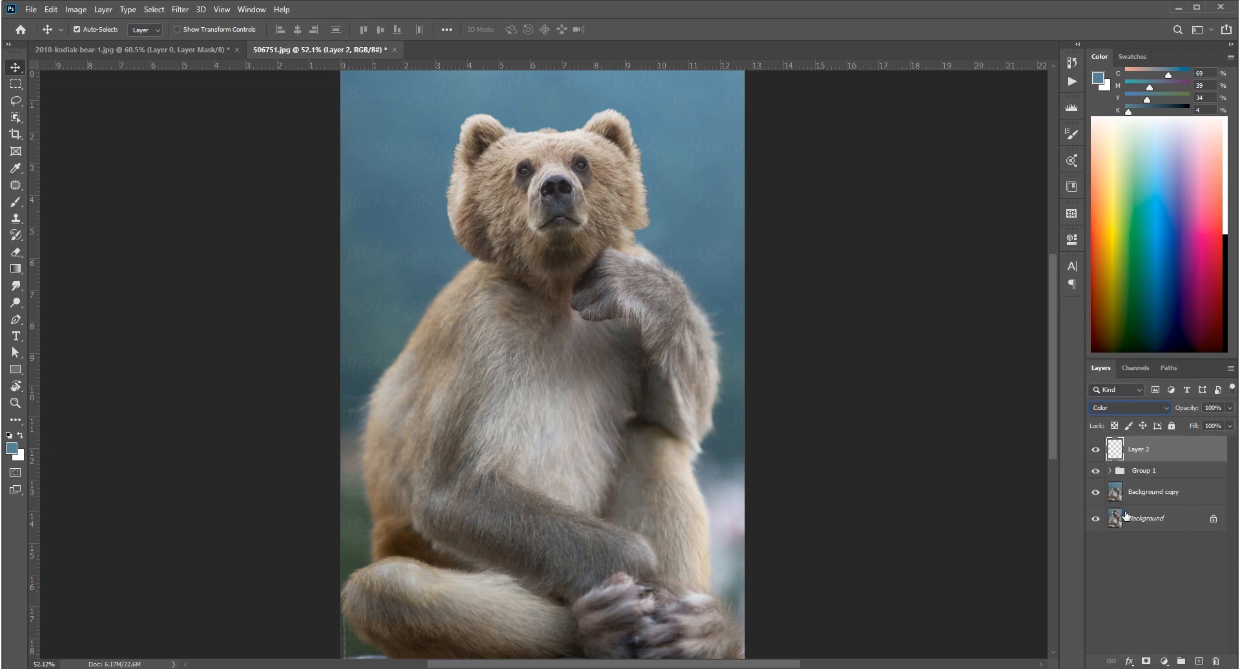
- Sample light gray from the chest fur and paint it over the muzzle and chin on Layer 2 with a 175 px brush
key("b")
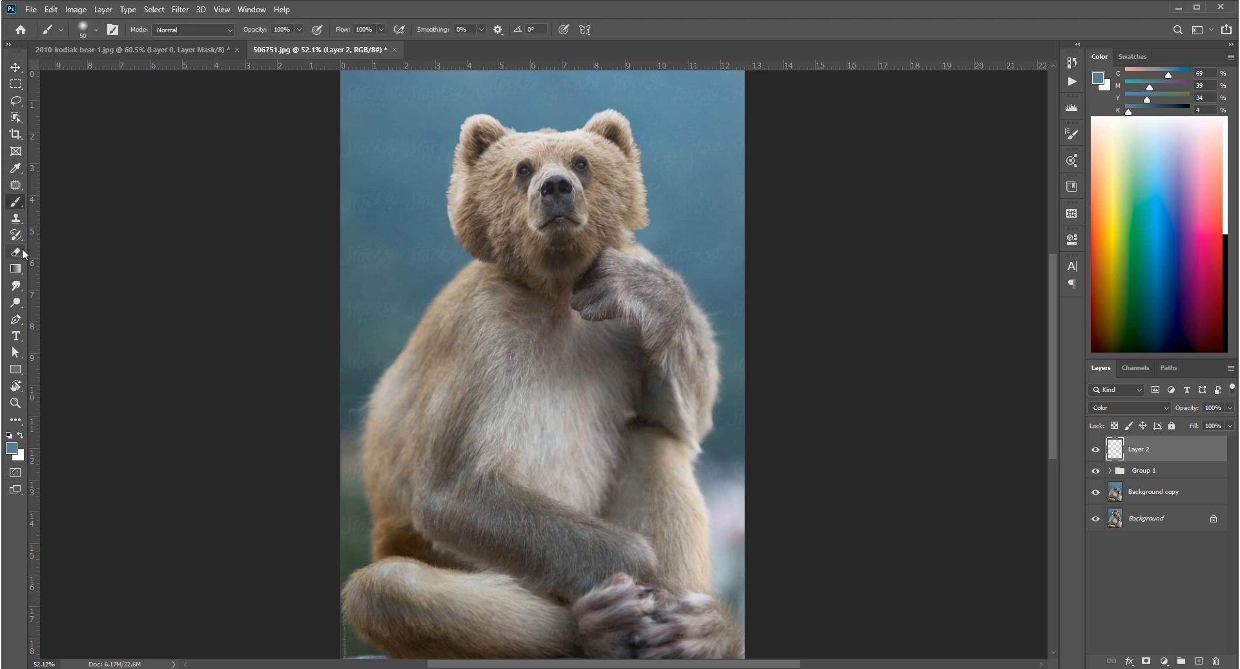
scroll(571, 421, "up", 1)
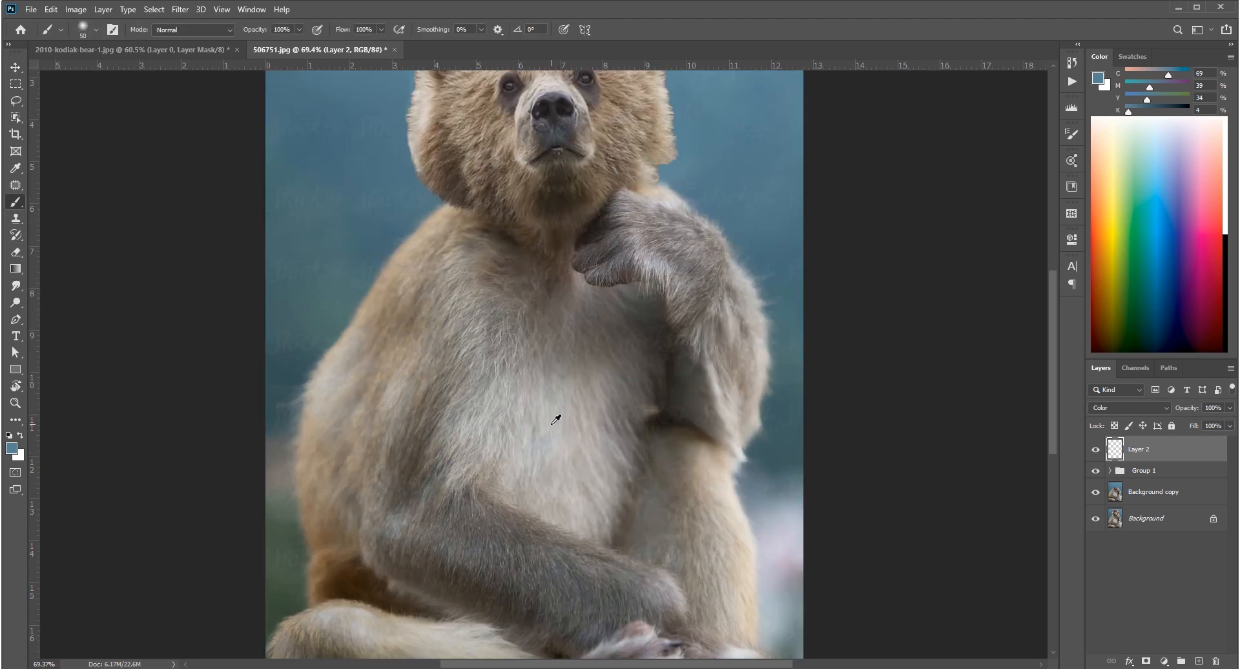
left_click(541, 409, "alt")
scroll(540, 409, "down", 2)
scroll(520, 209, "up", 2)
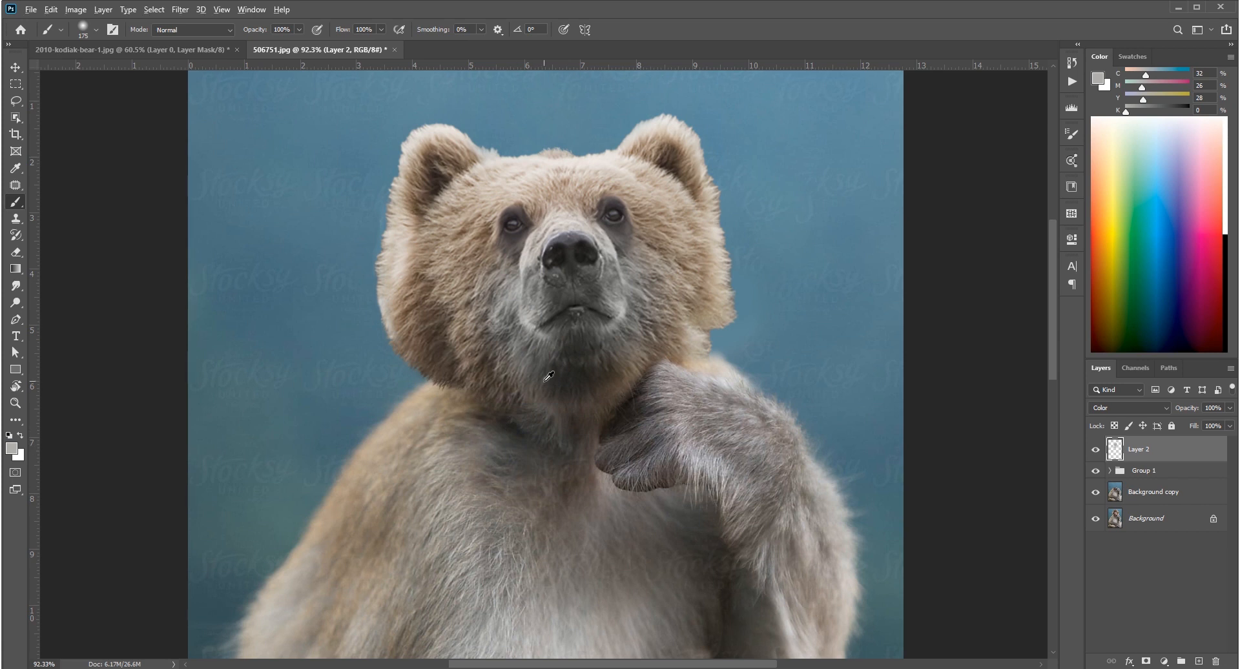
scroll(565, 354, "down", 2)
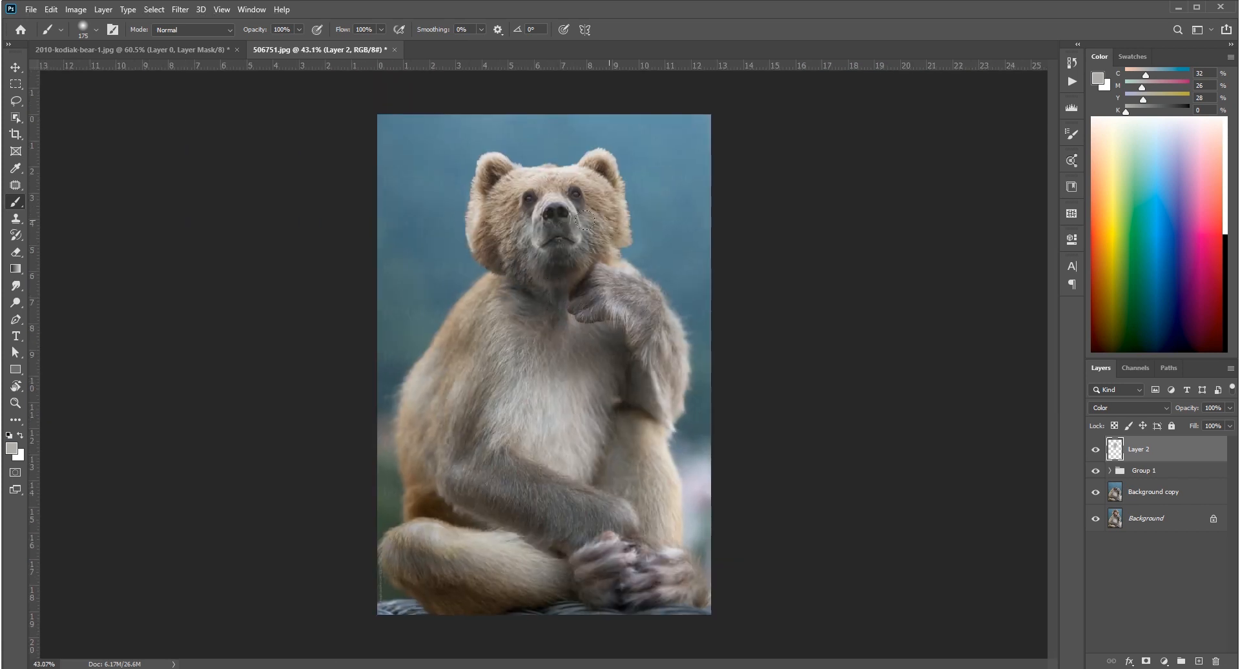
- Clip Layer 2 to Group 1, sample brown-gray from the forearm fur and tint the head with a 100 px brush
left_click(461, 313, "alt")
left_click(1149, 460, "alt")
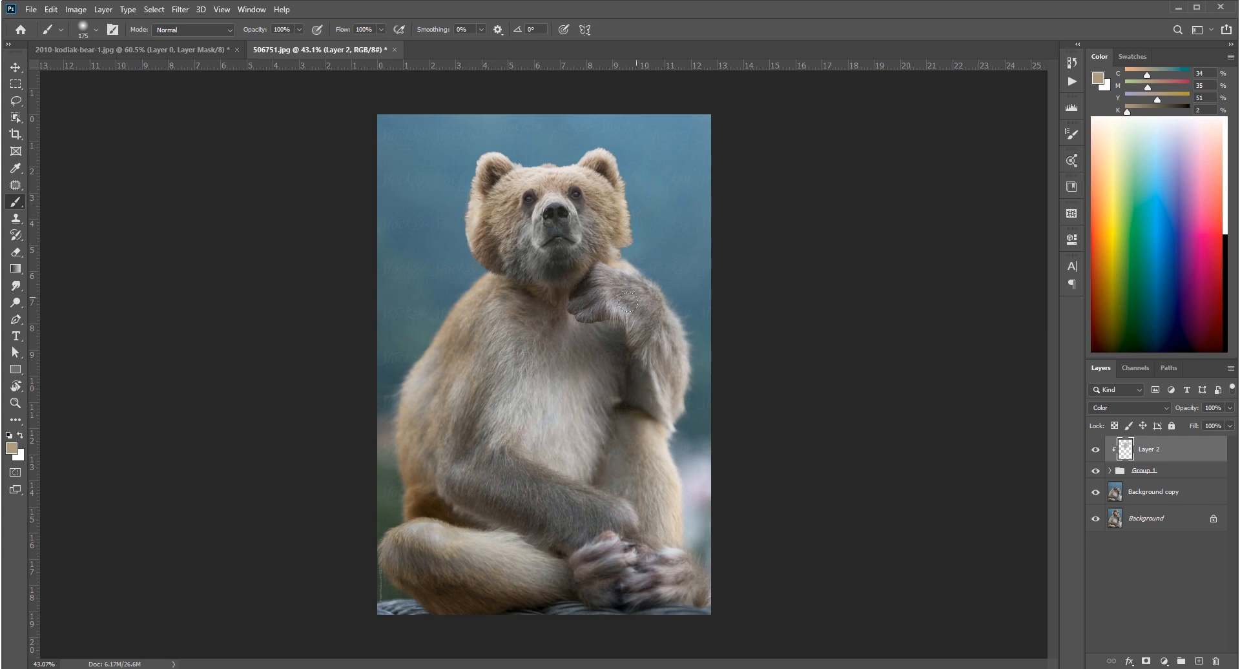
scroll(562, 205, "up", 2)
left_click(483, 572, "alt")
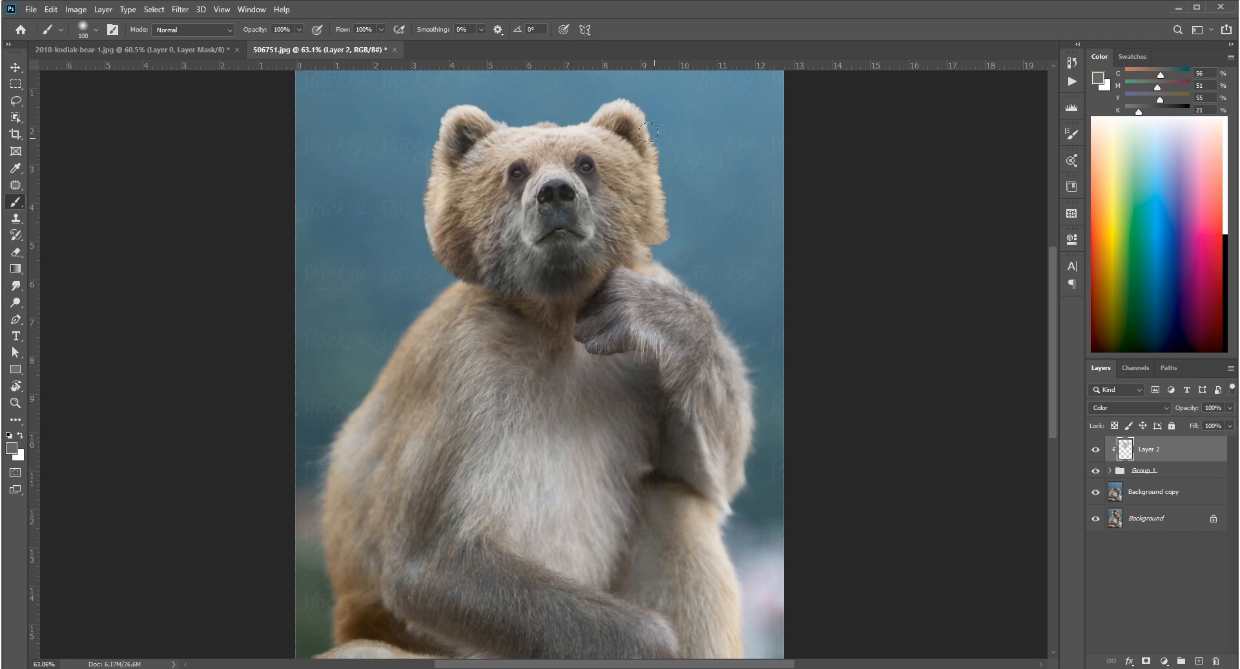
scroll(626, 148, "down", 2)
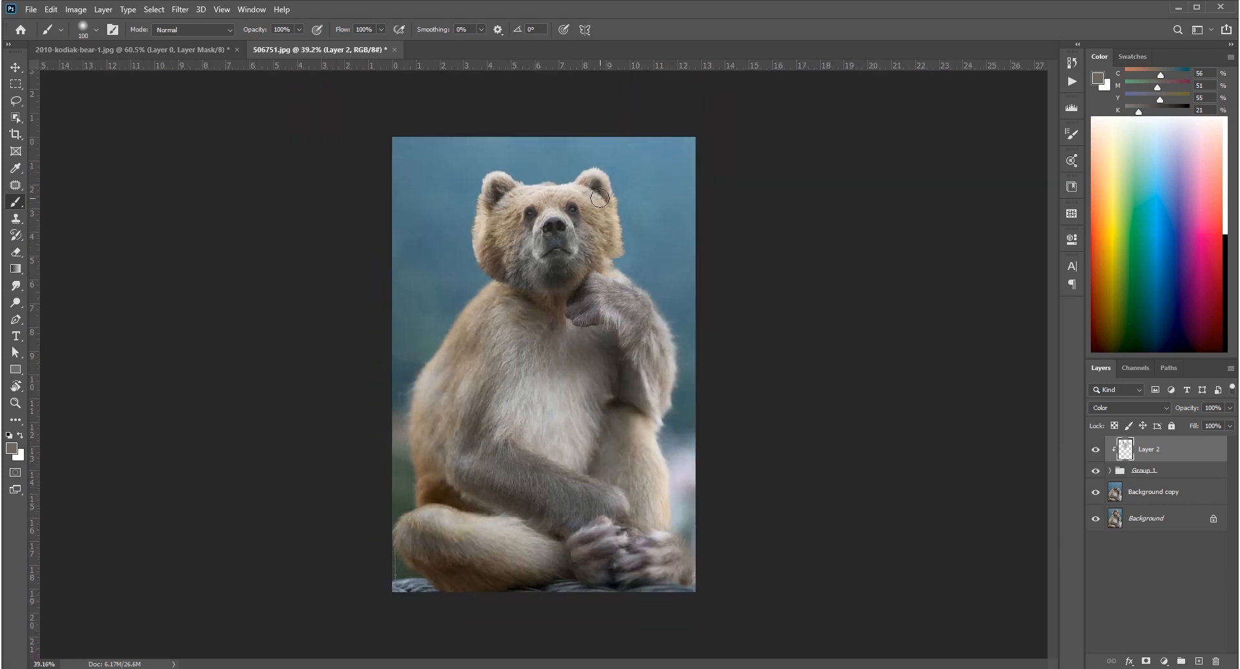
- Add a layer mask to Layer 2 and paint black at reduced brush opacity with an enlarged brush to soften the gray face tint
left_click(1096, 452)
scroll(569, 293, "up", 5)
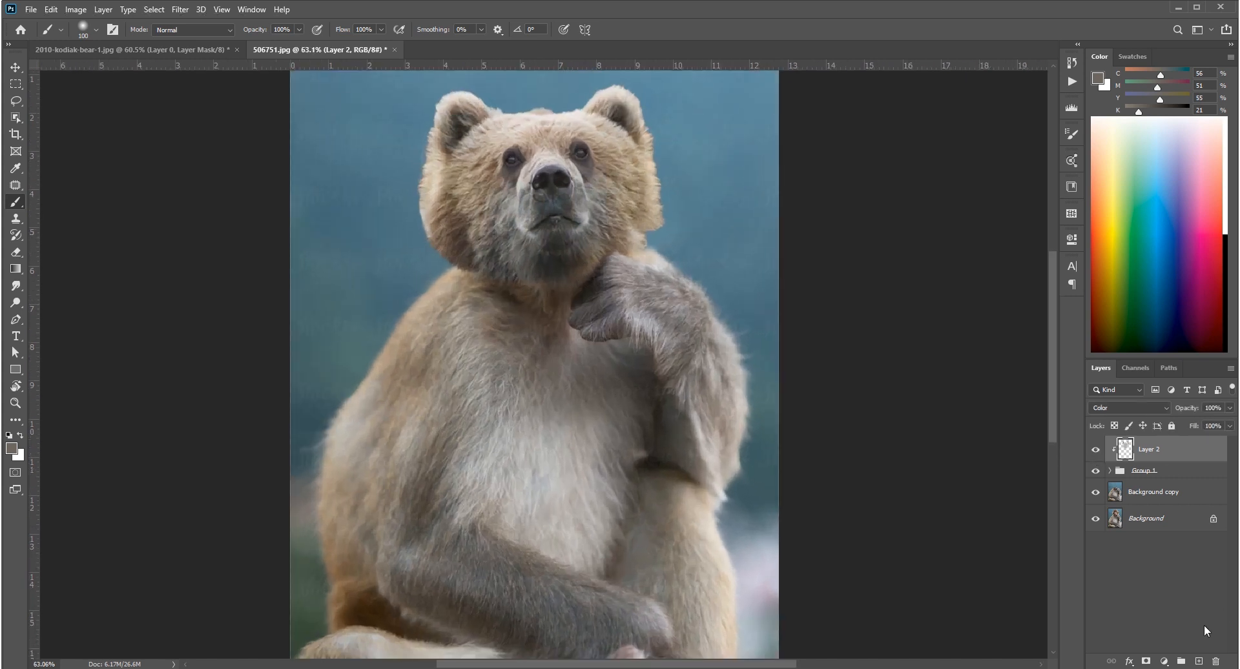
left_click(1147, 662)
key("5")
key("5")
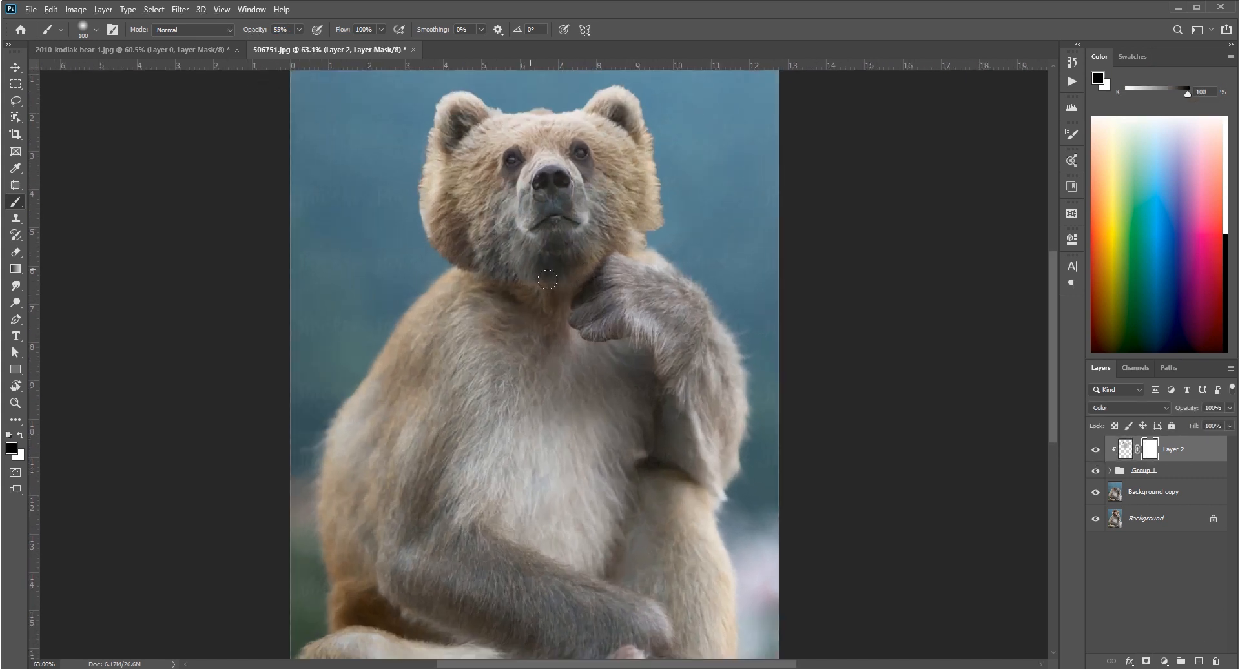
left_click_drag(259, 32, 229, 32)
key("bracketright")
key("bracketright")
key("bracketright")
key("v")
scroll(502, 270, "down", 3)
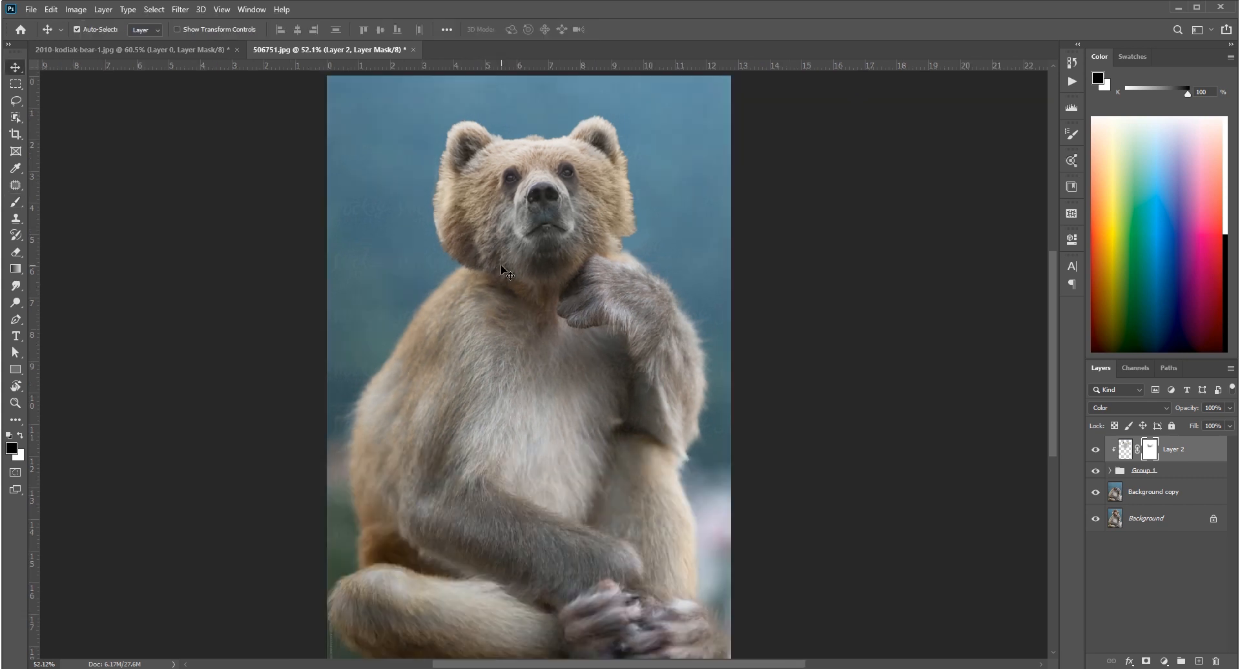
- Scale Layer 2 and Group 1 together to 114.84%, reposition the head over the neck, and compare it with the original Background
scroll(502, 271, "up", 1)
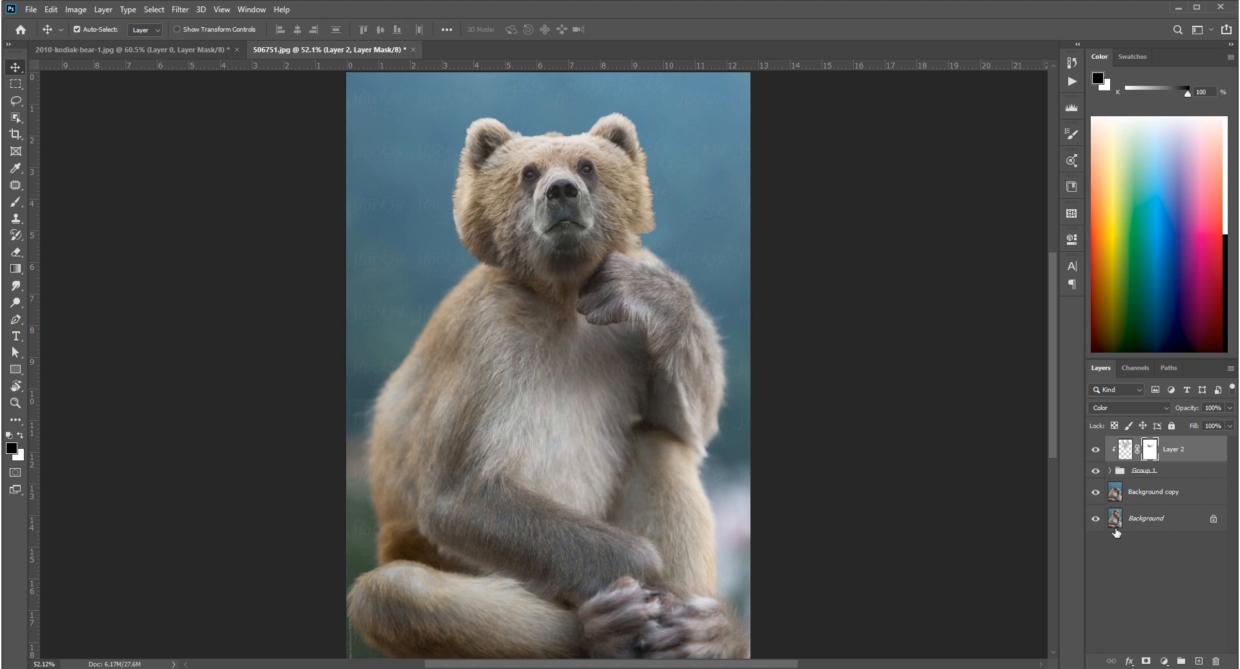
left_click(1097, 522, "alt")
left_click(1097, 522, "alt")
left_click(1169, 474, "shift")
key("ctrl+t")
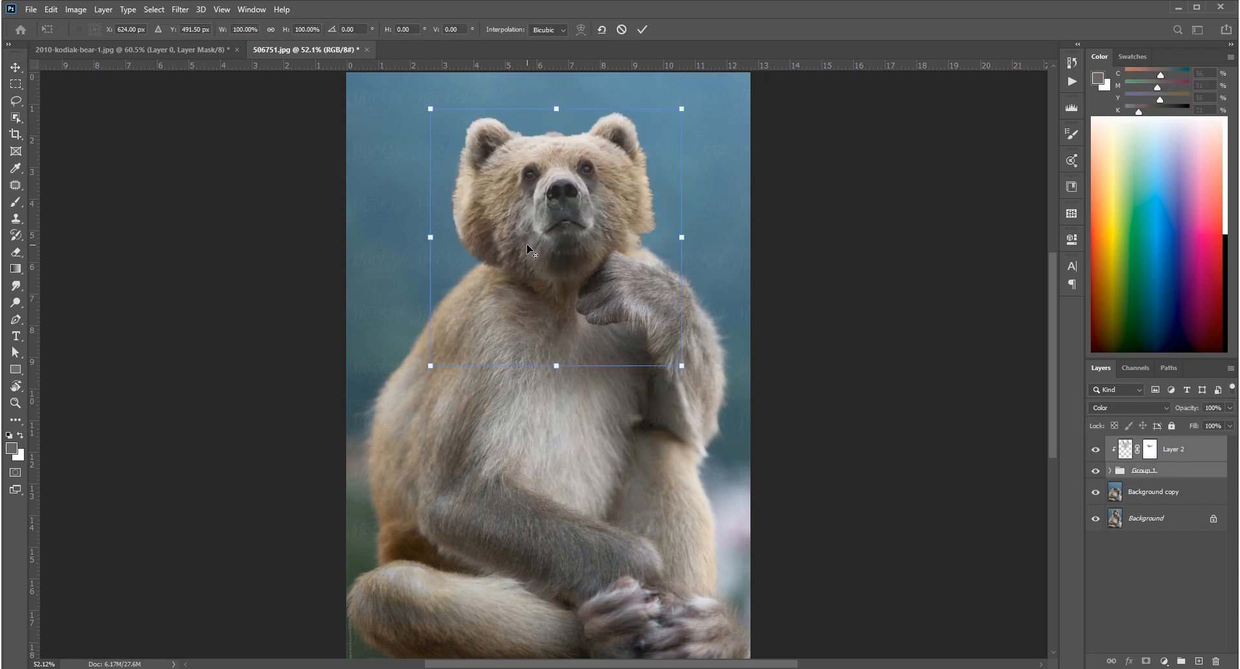
left_click_drag(681, 109, 719, 70)
left_click_drag(651, 161, 633, 185)
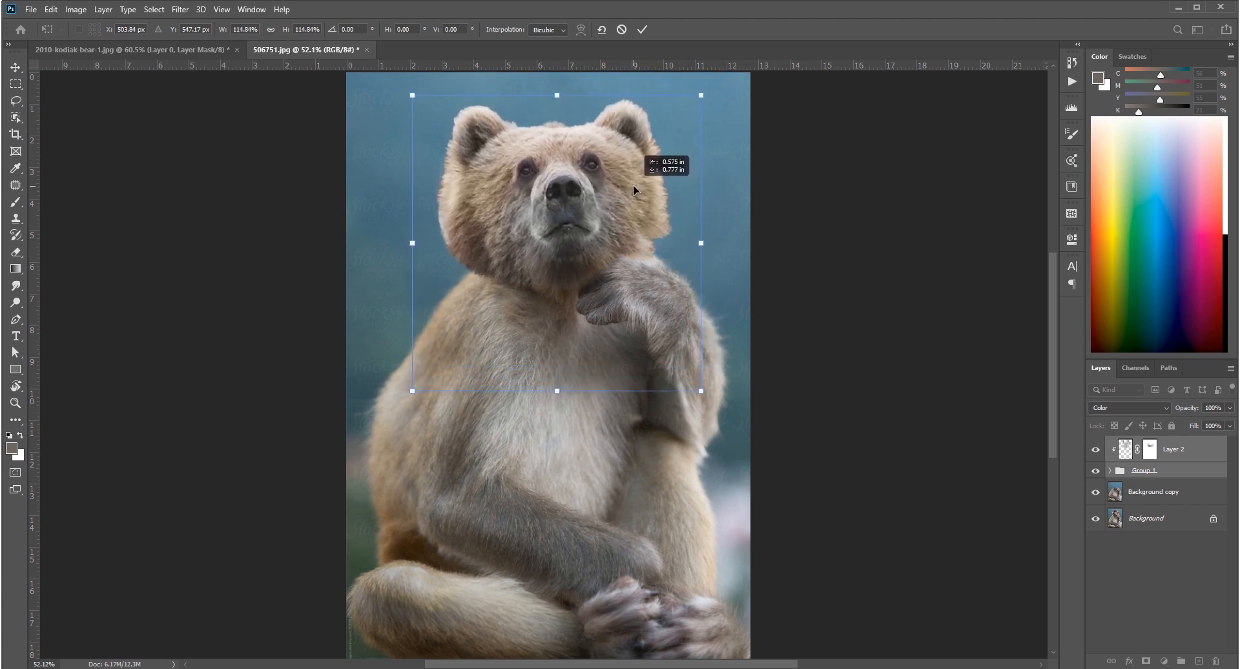
key("Return")
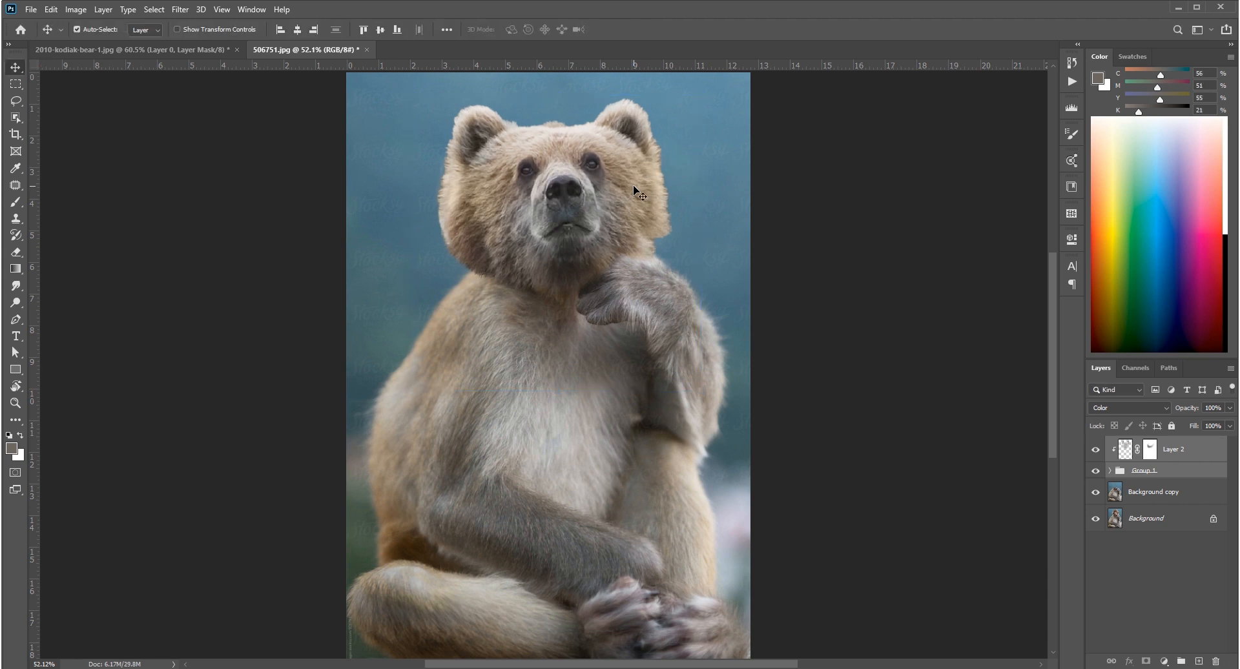
key("ctrl+minus")
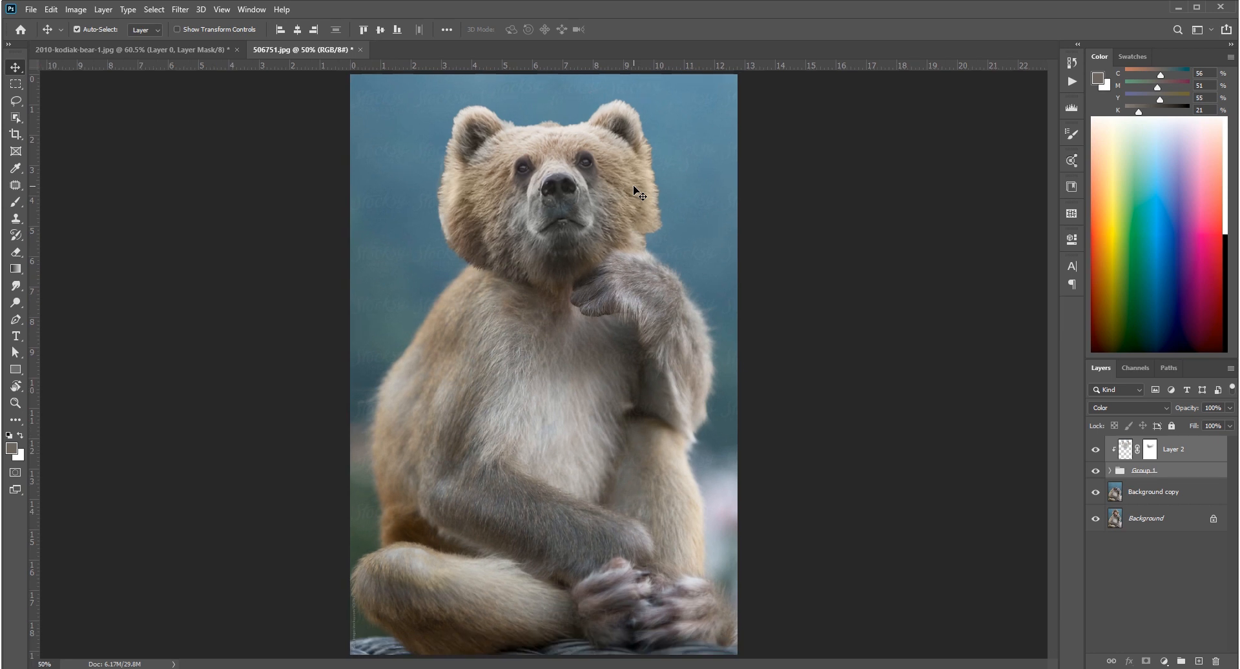
left_click(1095, 519, "alt")
left_click(1095, 519, "alt")
- Fine-tune the head's vertical position by nudging Layer 2 and Group 1 together up and back down in small increments
left_click(1151, 492)
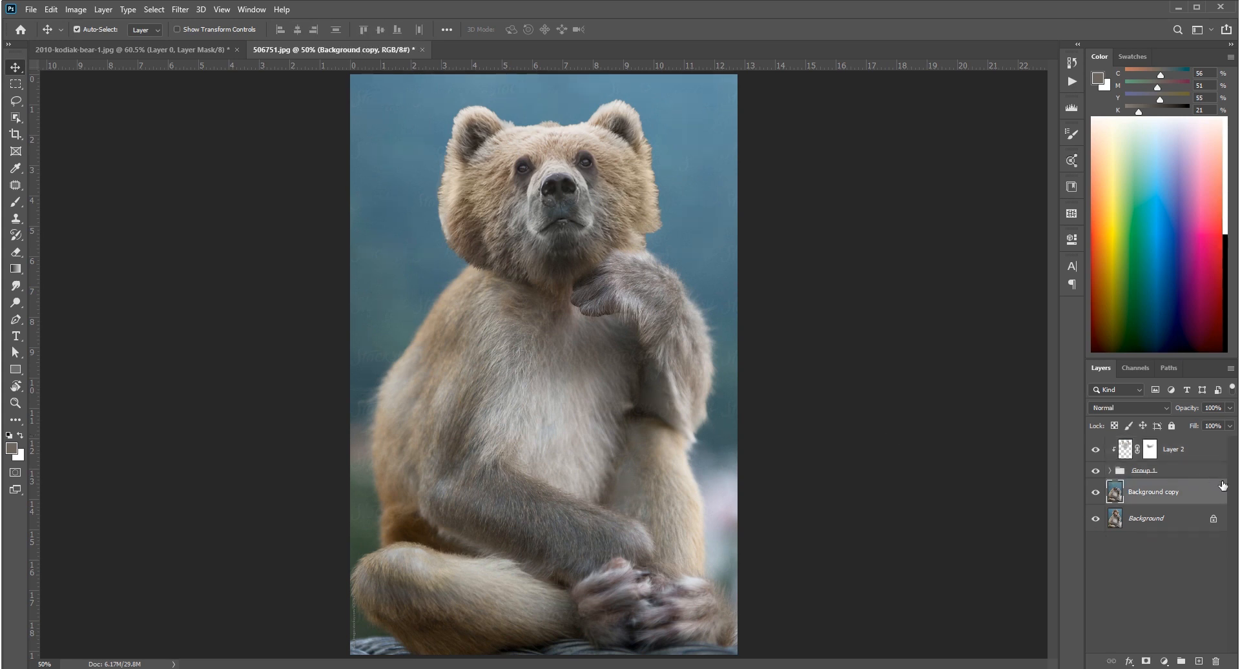
key("ctrl+z")
key("Up")
key("Up")
key("Up")
key("Up")
key("Up")
key("Up")
key("Up")
key("Up")
key("Up")
key("Up")
key("Up")
key("Up")
key("Up")
key("Up")
key("Up")
key("Up")
key("Up")
key("Up")
key("Up")
key("Up")
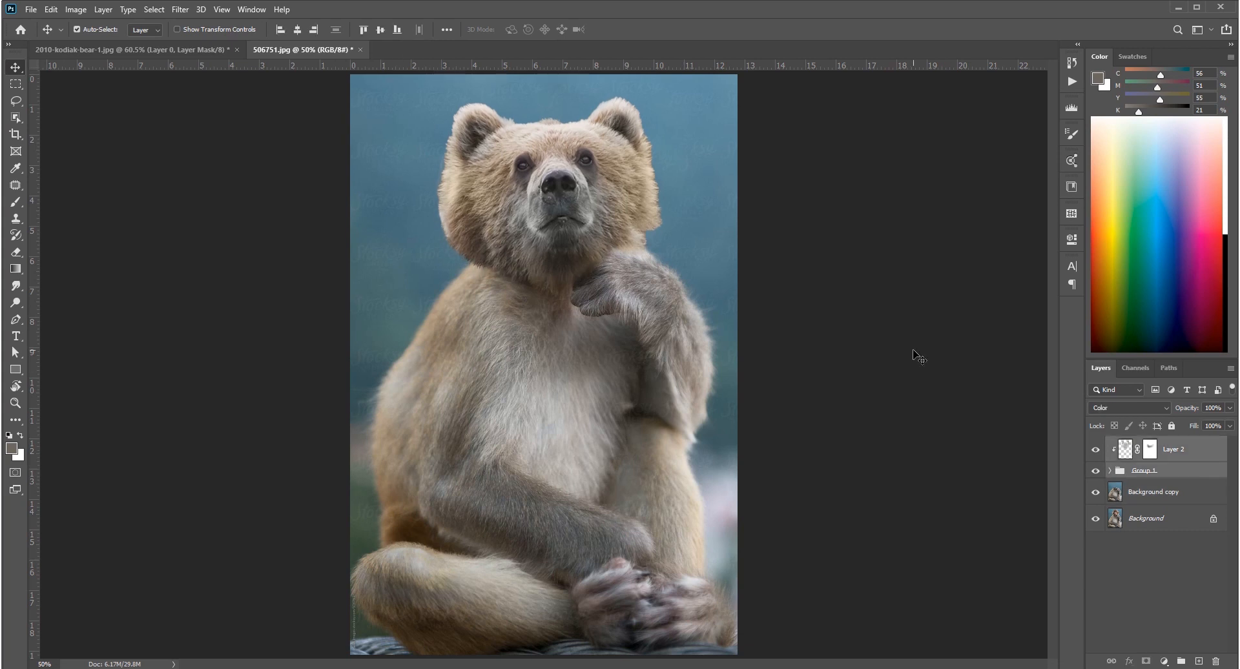
key("Down")
key("Down")
key("Down")
key("Down")
key("Down")
key("Down")
key("Down")
key("Down")
key("Down")
key("Down")
key("Down")
key("Down")
key("Down")
key("Down")
key("Down")
key("Down")
key("Down")
key("Down")
key("Down")
key("Down")
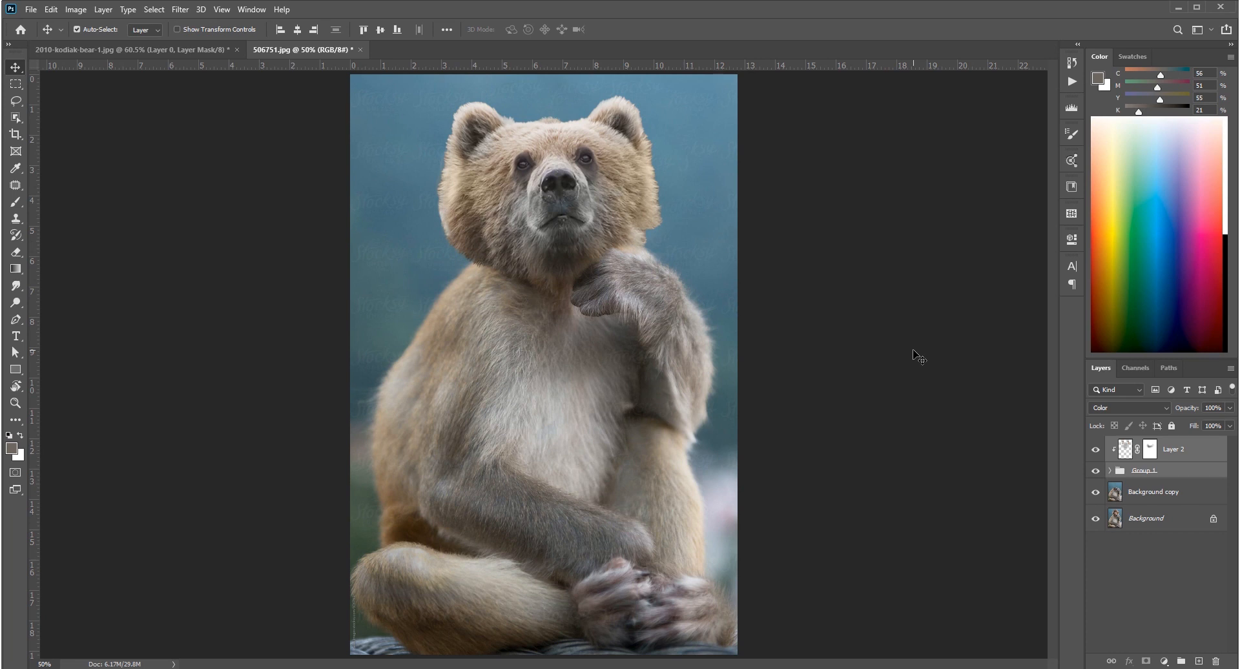
key("Down")
key("Down")
key("Down")
key("Down")
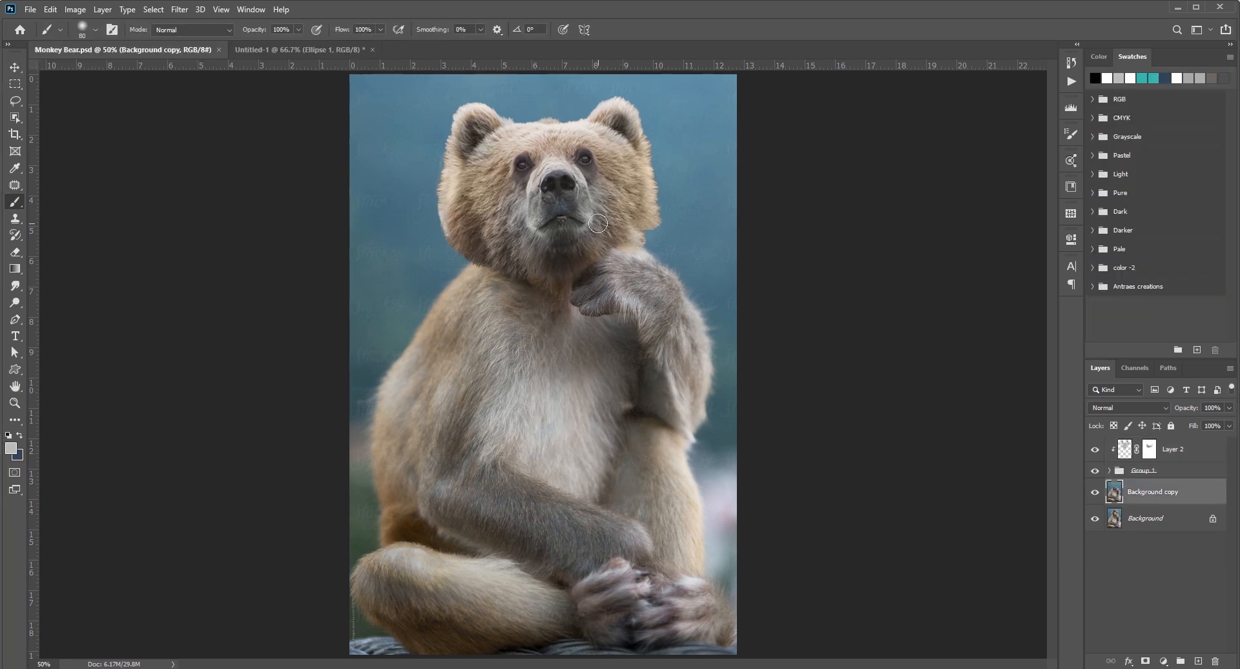
- Add an empty layer above Background copy and choose a hair-strand brush with its tip angle set to 144°
left_click(1198, 661)
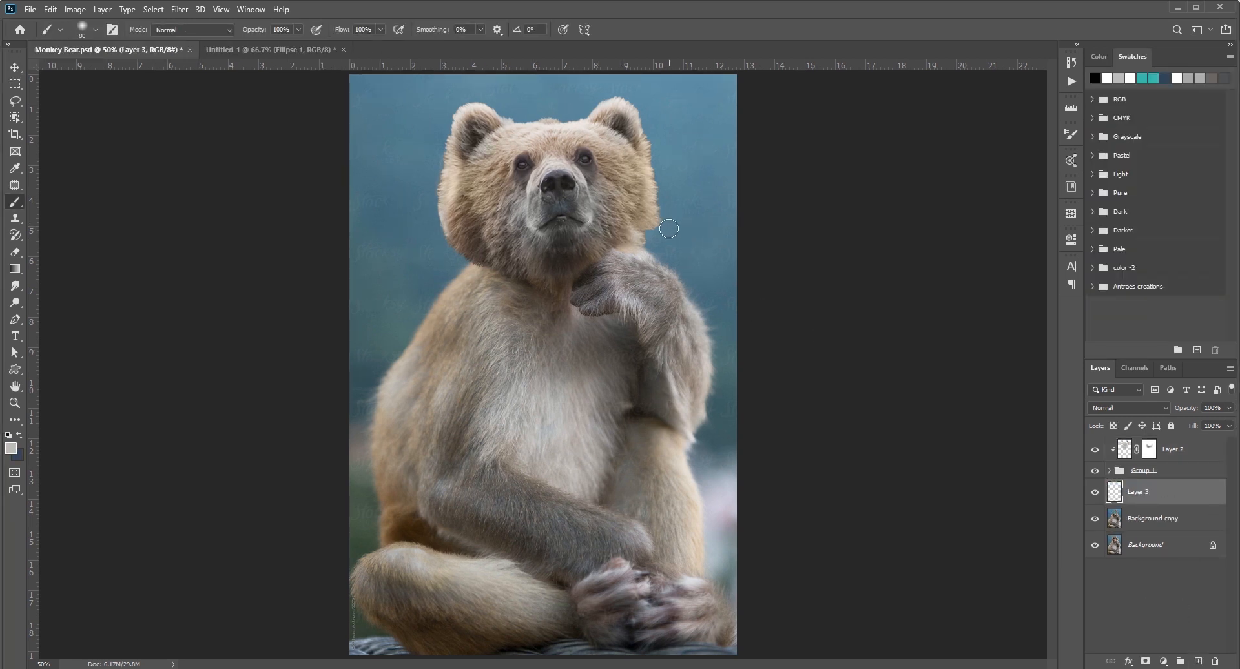
right_click(547, 210)
left_click(591, 292)
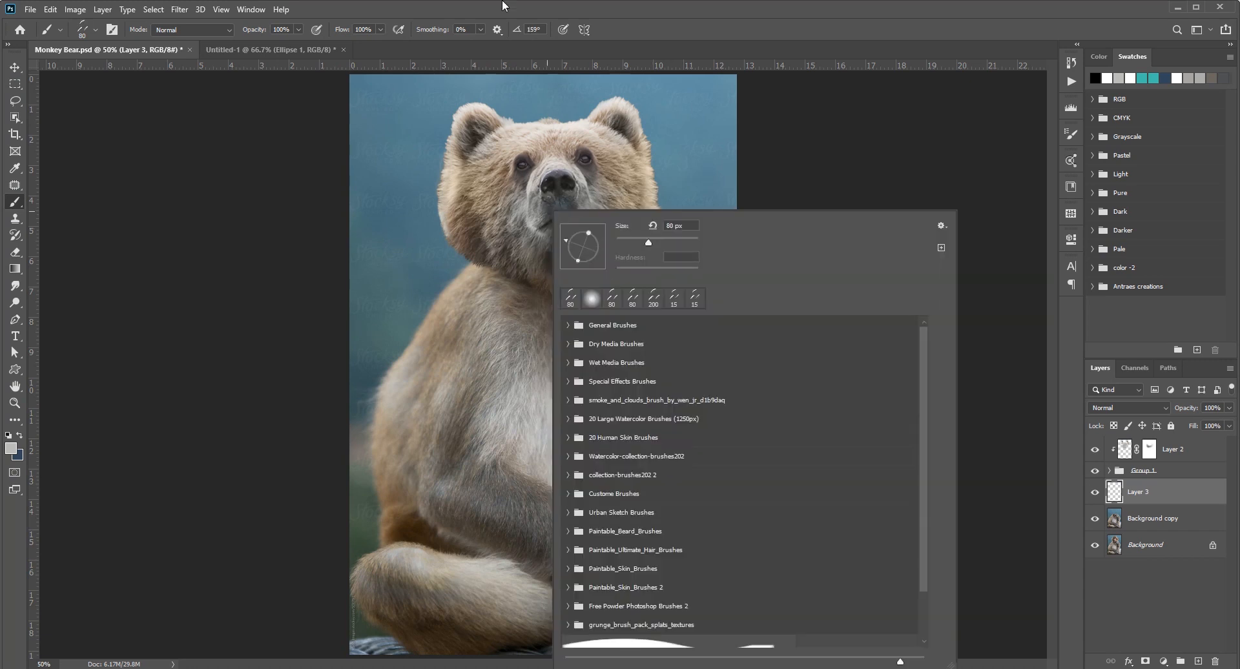
left_click(248, 9)
left_click(270, 123)
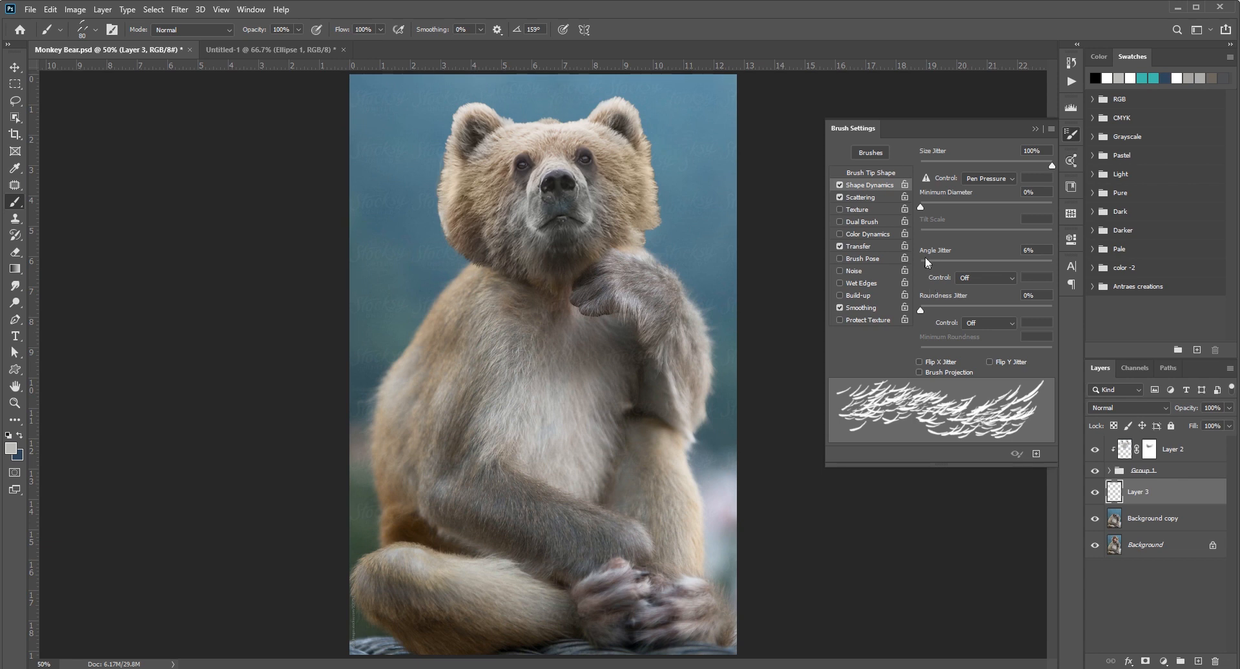
left_click(872, 172)
left_click_drag(1010, 267, 1012, 261)
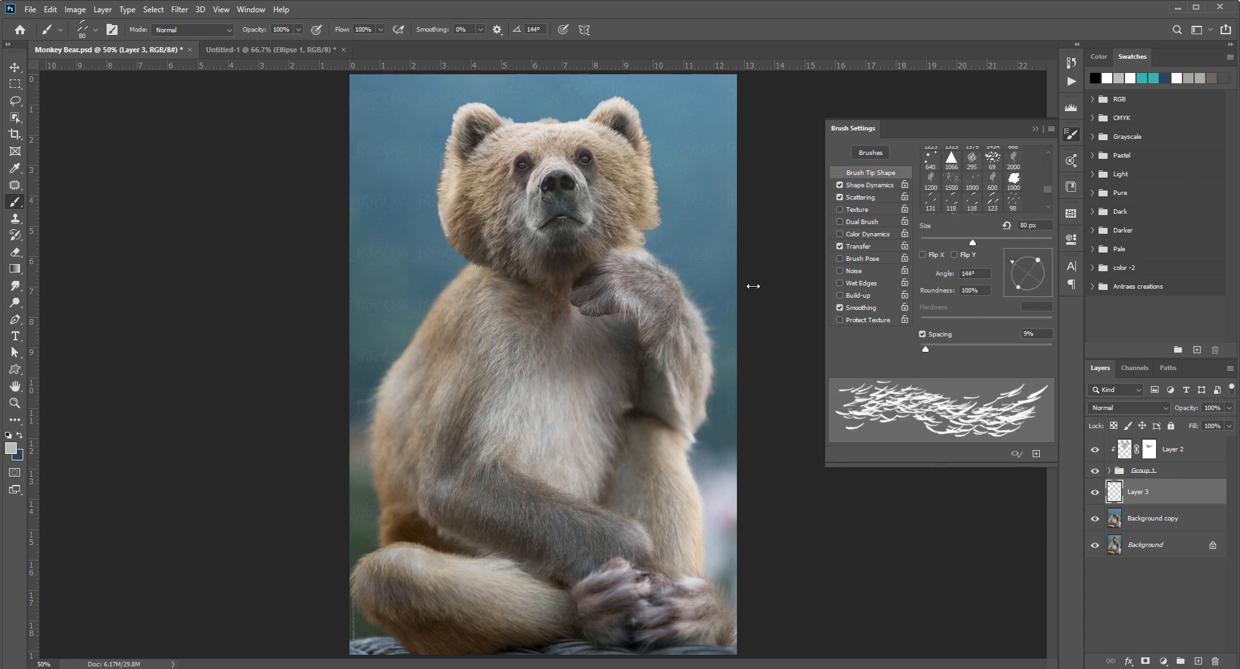
- Paint stray hairs along the head's right edge on Layer 3, varying the hair brush size from 31 px to 175 px
right_click(677, 234)
left_click_drag(769, 245, 749, 244)
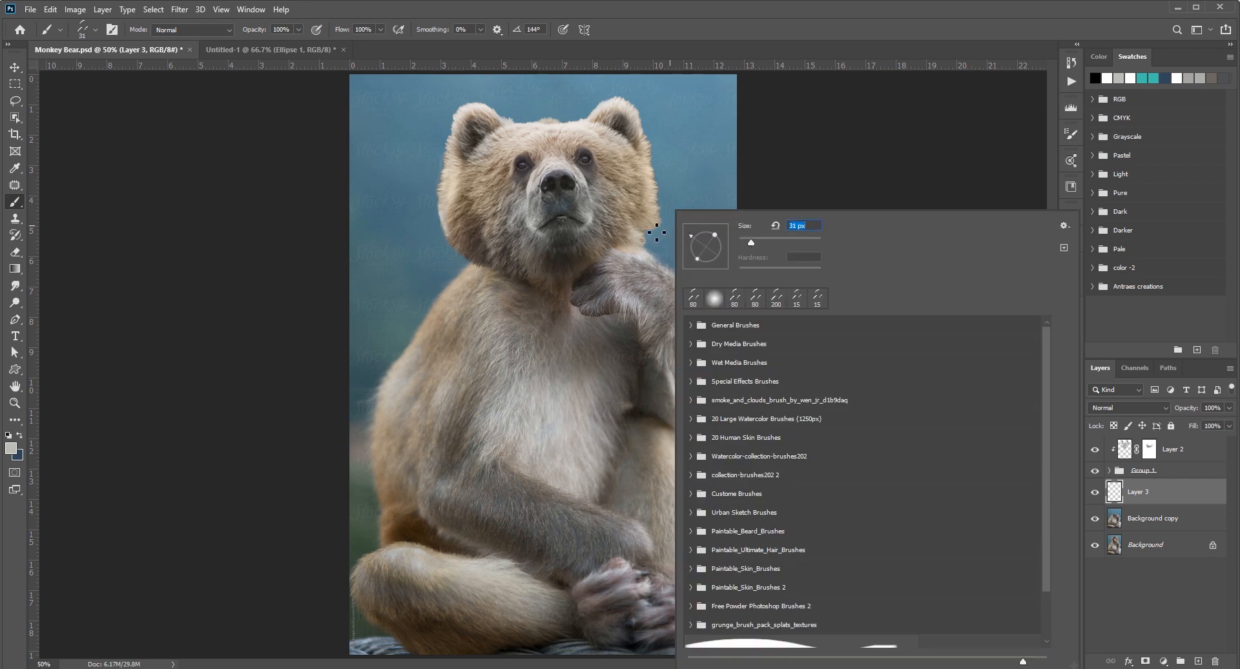
left_click(658, 225)
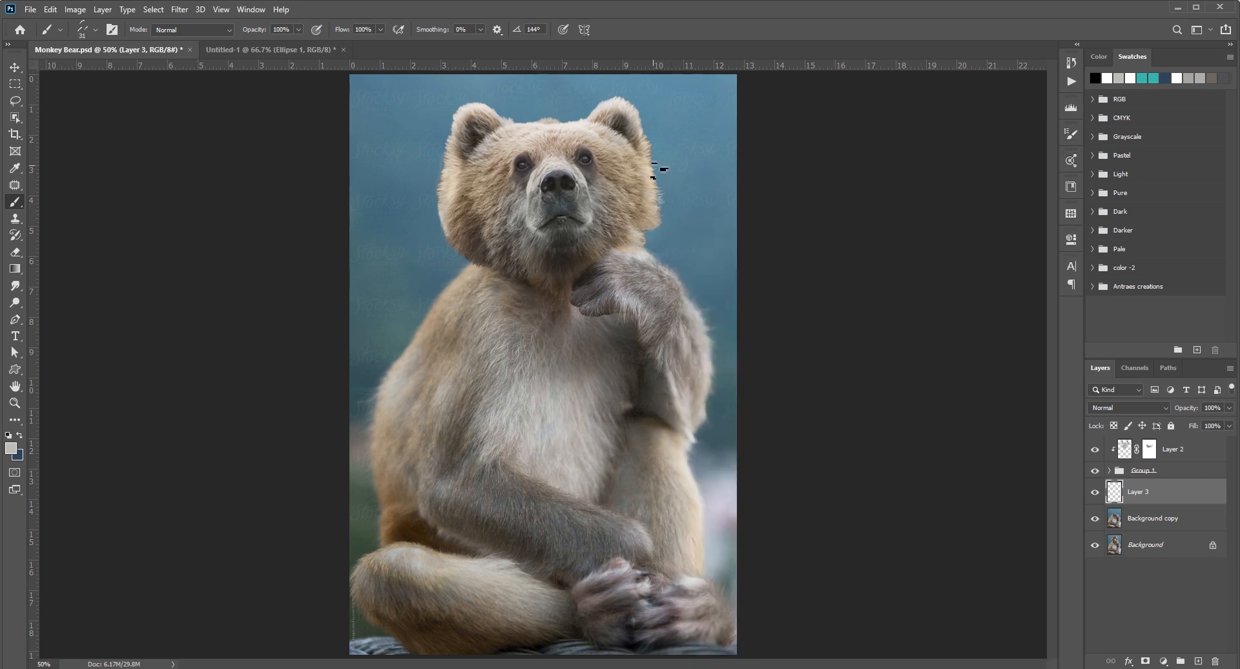
left_click(659, 203)
key("bracketright")
key("bracketright")
key("bracketright")
left_click(669, 218)
key("bracketleft")
- Rotate the hair brush tip to -85°, reduce it to 90 px and paint stray hairs on the left ear's outer edge
left_click(250, 9)
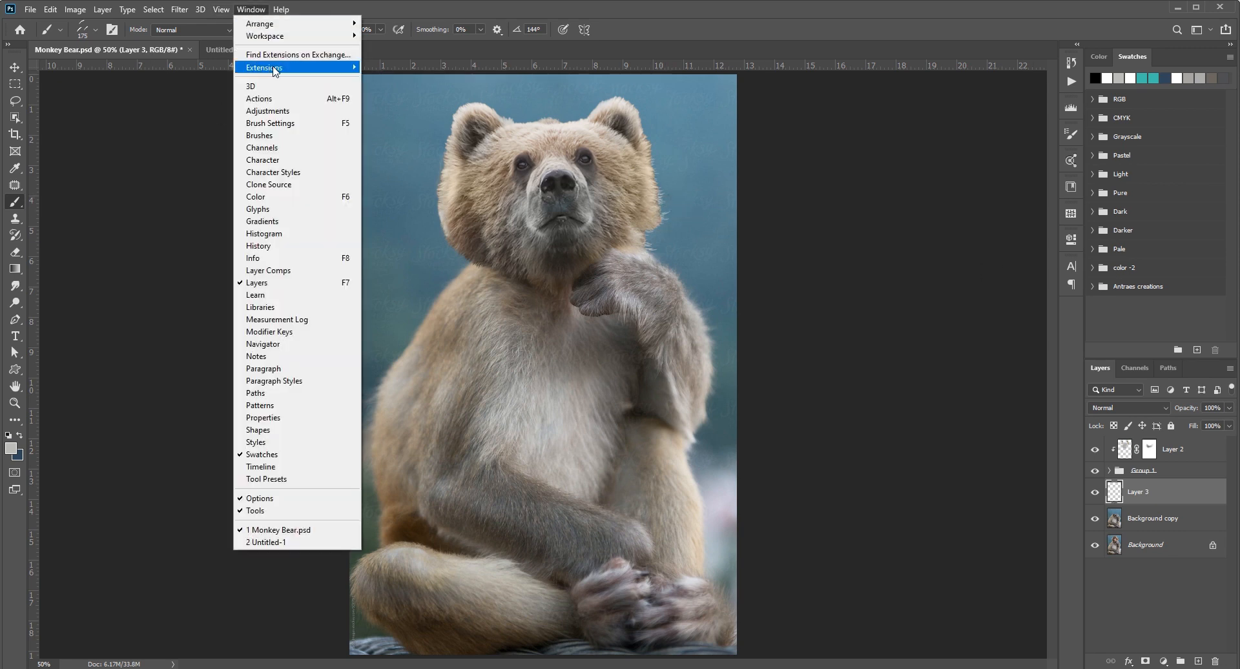
left_click(259, 122)
left_click_drag(1014, 267, 1031, 307)
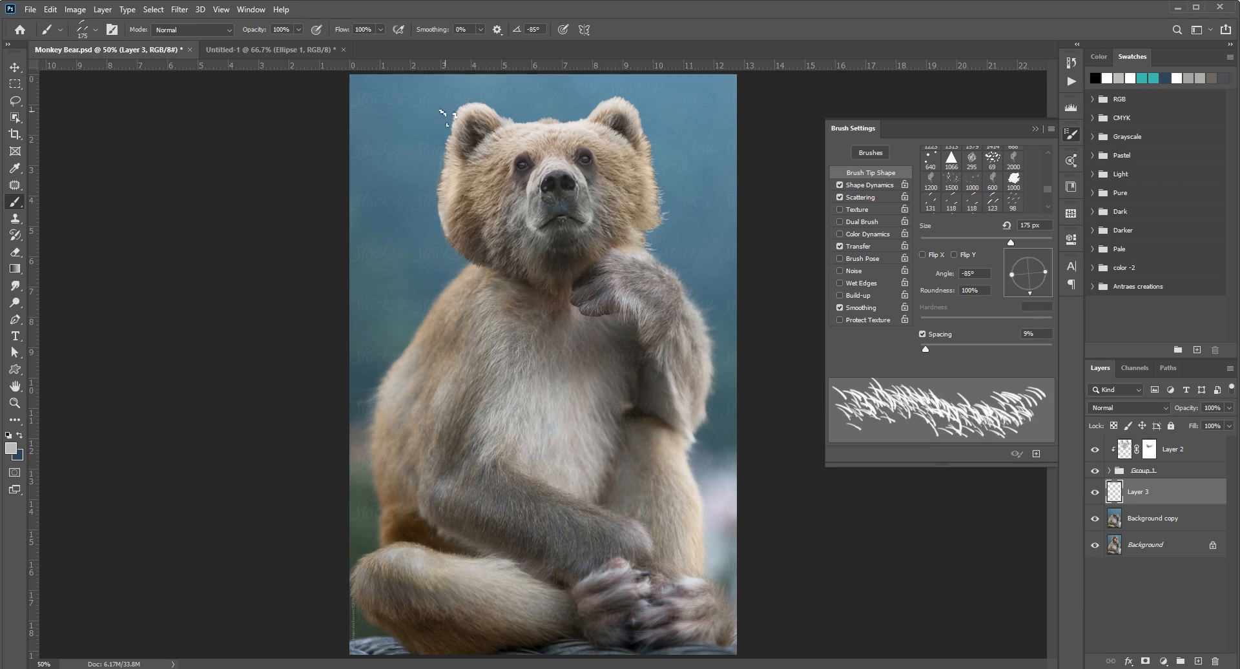
key("F5")
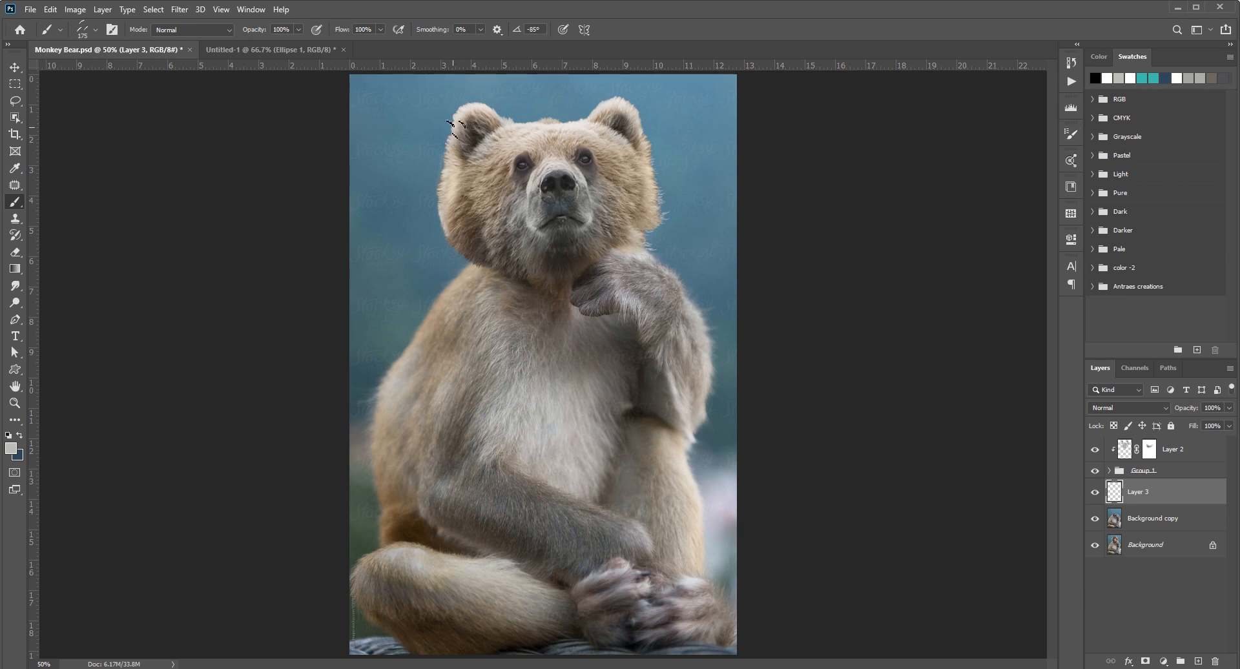
key("bracketleft")
key("bracketleft")
key("bracketleft")
key("bracketleft")
left_click(452, 132)
key("ctrl+z")
left_click(454, 124)
- Rotate the hair brush tip to -18° and paint stray hairs along the left cheek's outer edge
left_click(251, 9)
left_click(258, 123)
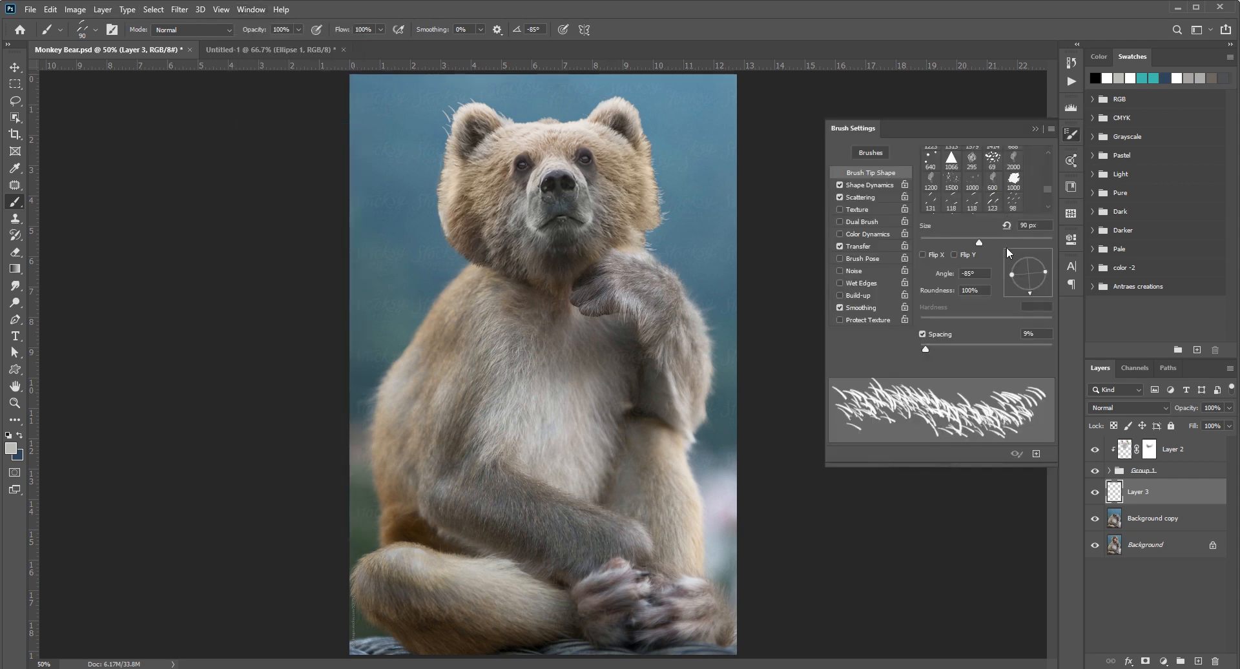
mouse_move(1022, 284)
left_mouse_down()
mouse_move(1003, 285)
mouse_move(1015, 270)
mouse_move(1085, 290)
left_mouse_up()
key("F5")
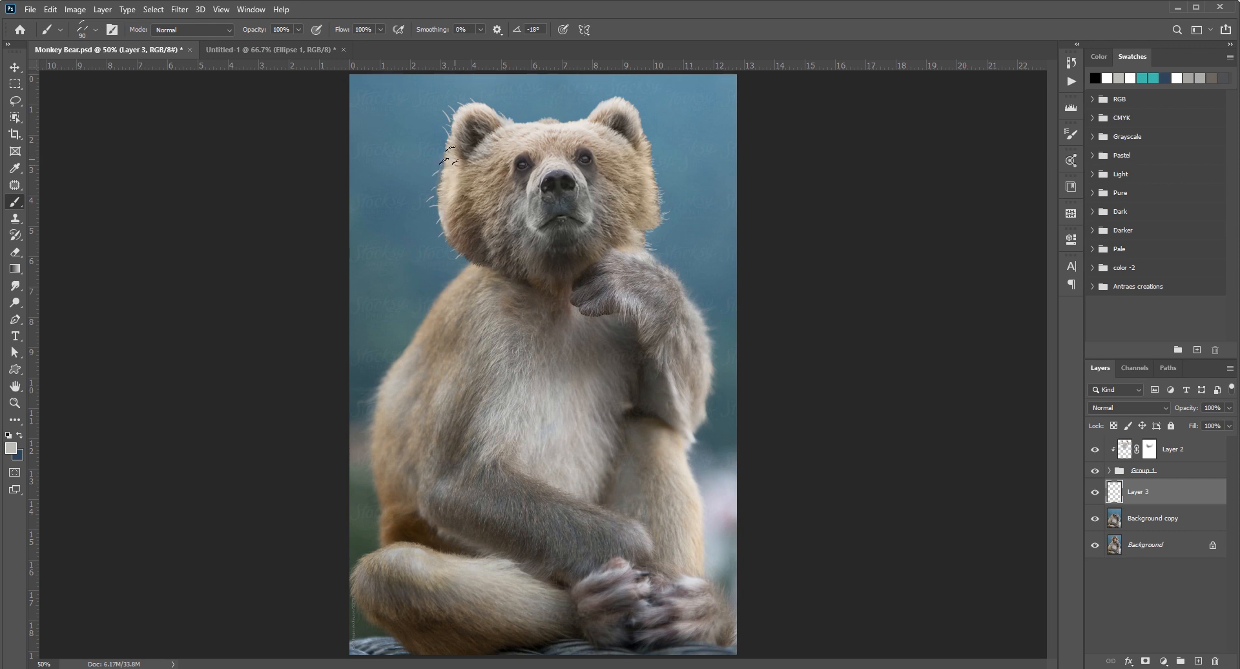
- Rotate the hair brush tip to -61° and paint more hairs along the head's left edge below the ear
left_click(251, 10)
left_click(274, 123)
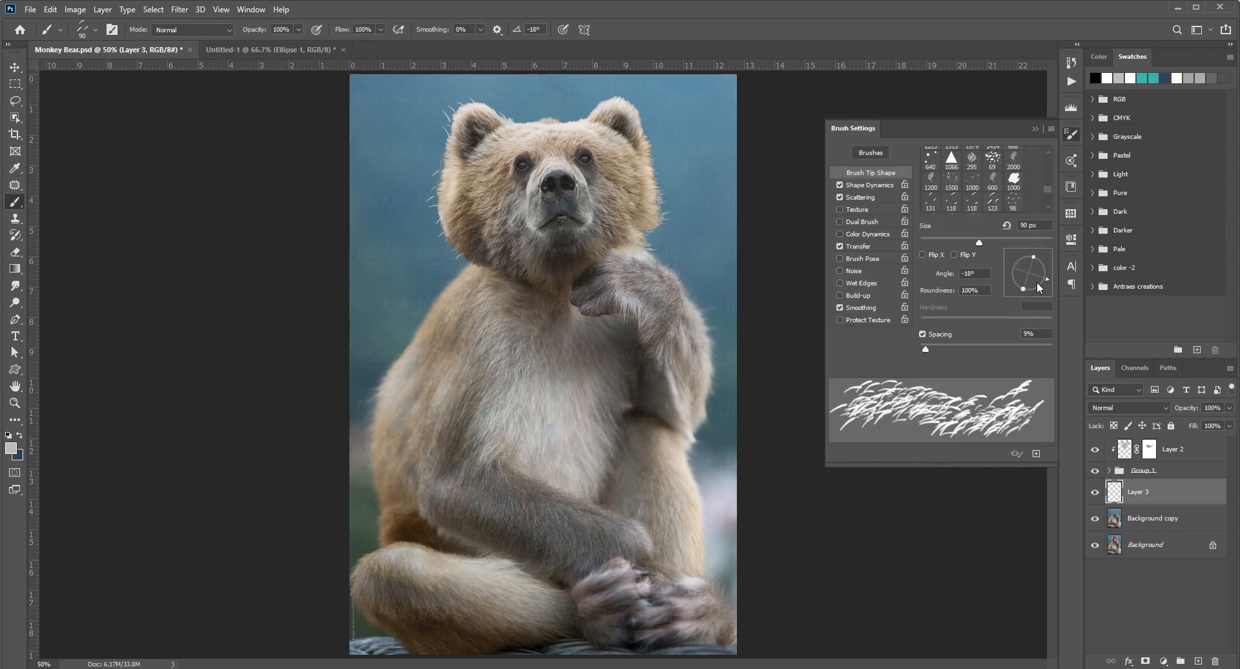
left_click(1045, 281)
left_click_drag(1045, 280, 1038, 296)
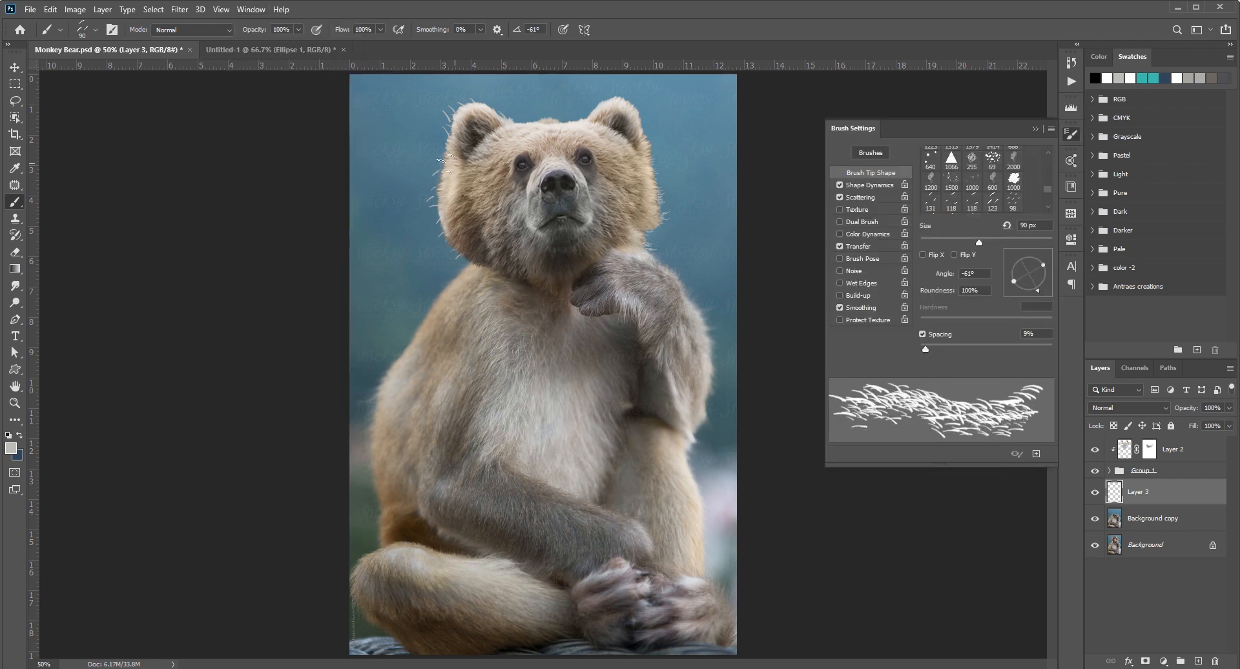
left_click_drag(448, 164, 451, 179)
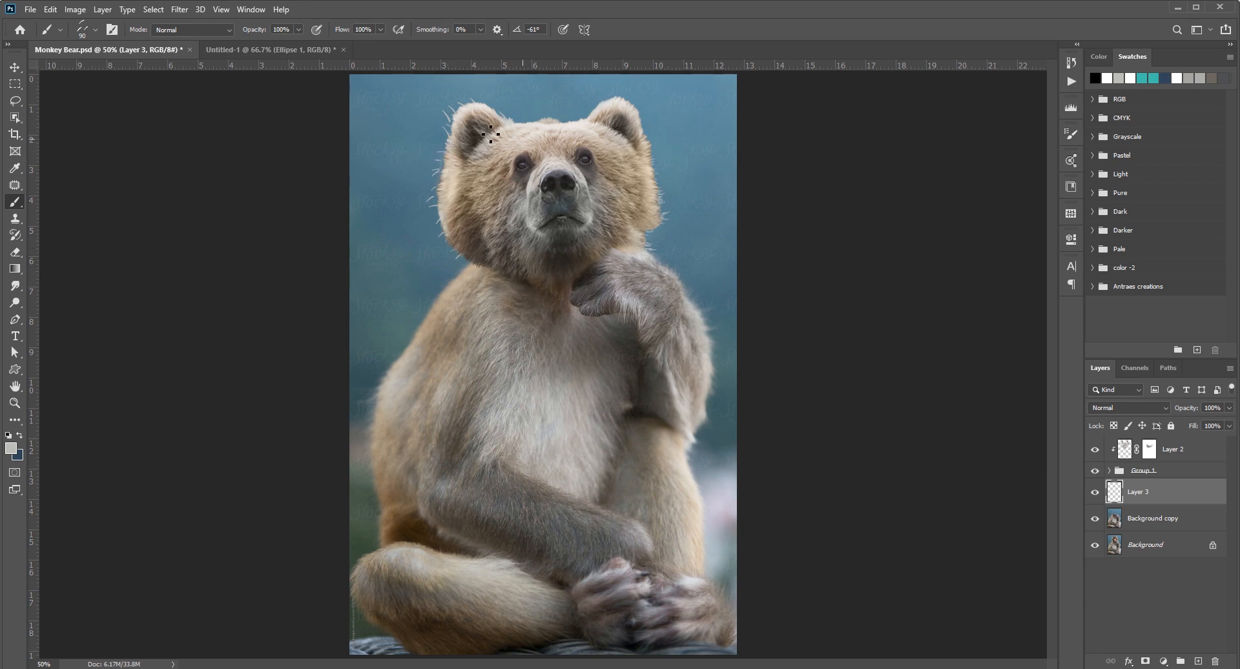
- Convert Layer 3 to a smart object and rename it "BG hsit"
right_click(1206, 497)
left_click(1072, 304)
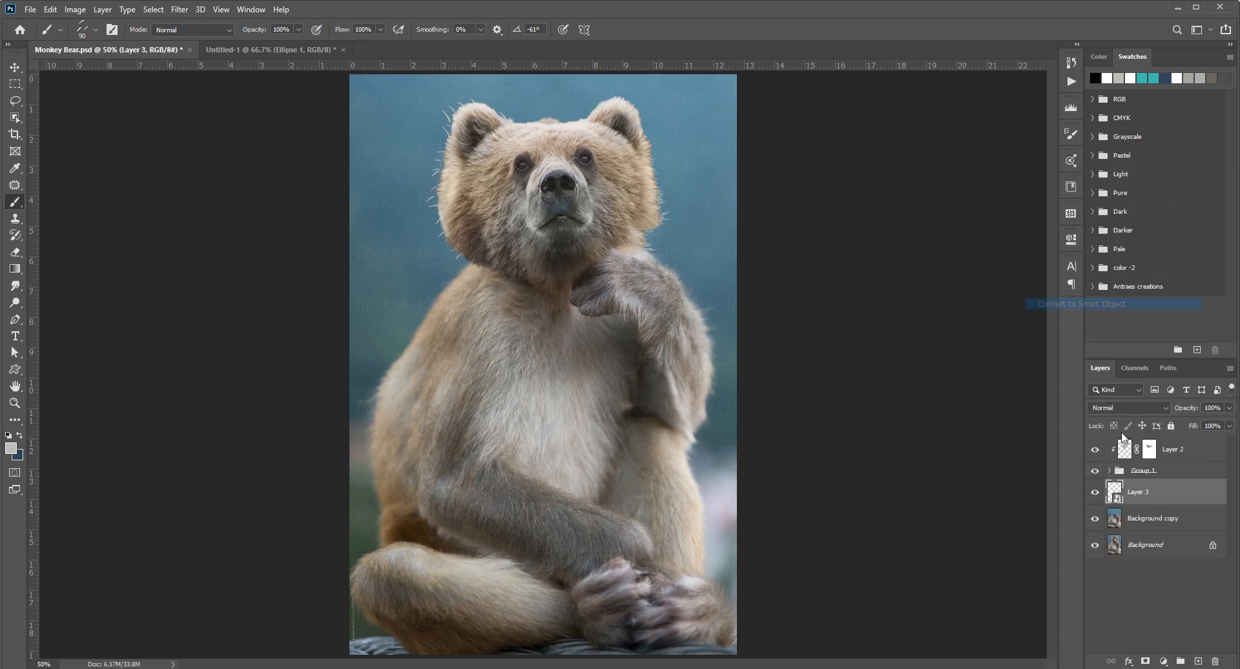
double_click(1137, 492)
type("BG hsit")
key("Return")
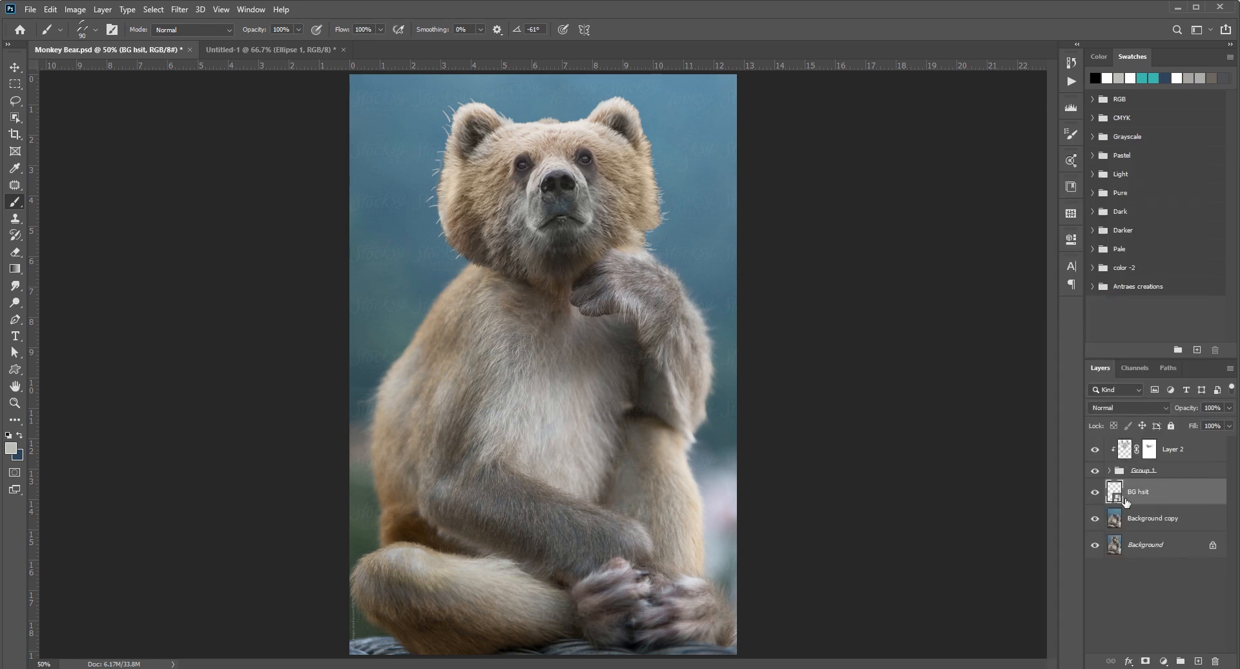
- Rename the "BG hsit" layer to "BG Hair"
double_click(1146, 495)
type("BG Hair")
key("Return")
left_click(180, 10)
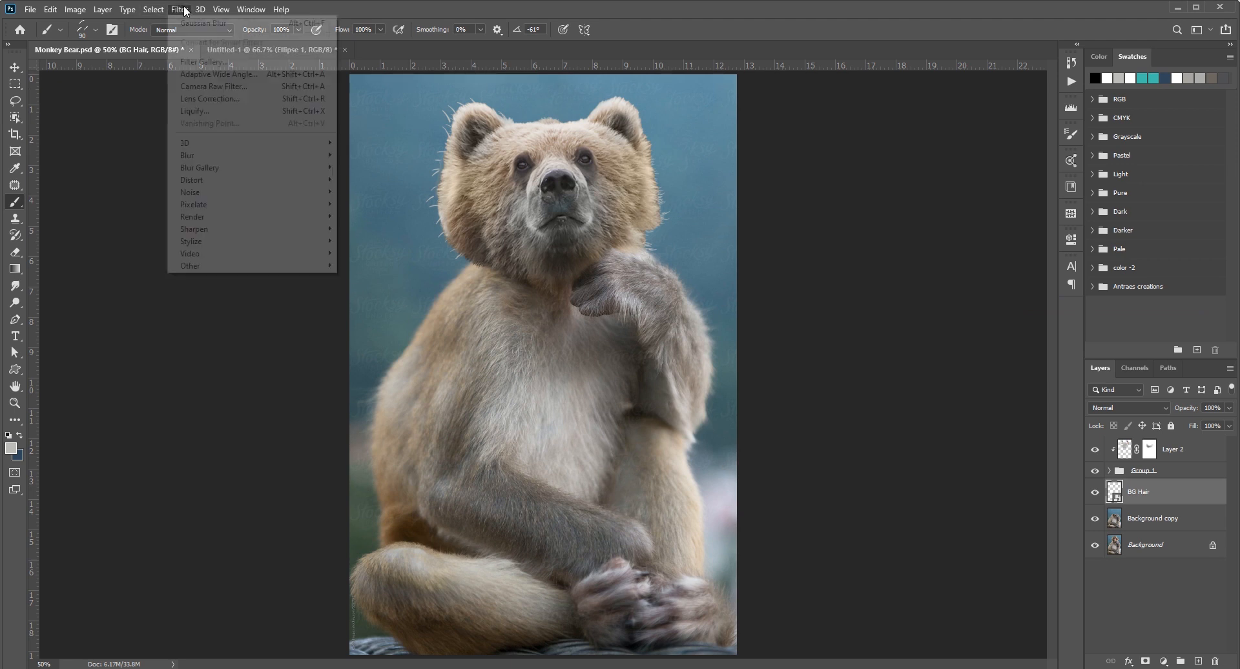
mouse_move(194, 155)
left_click(398, 202)
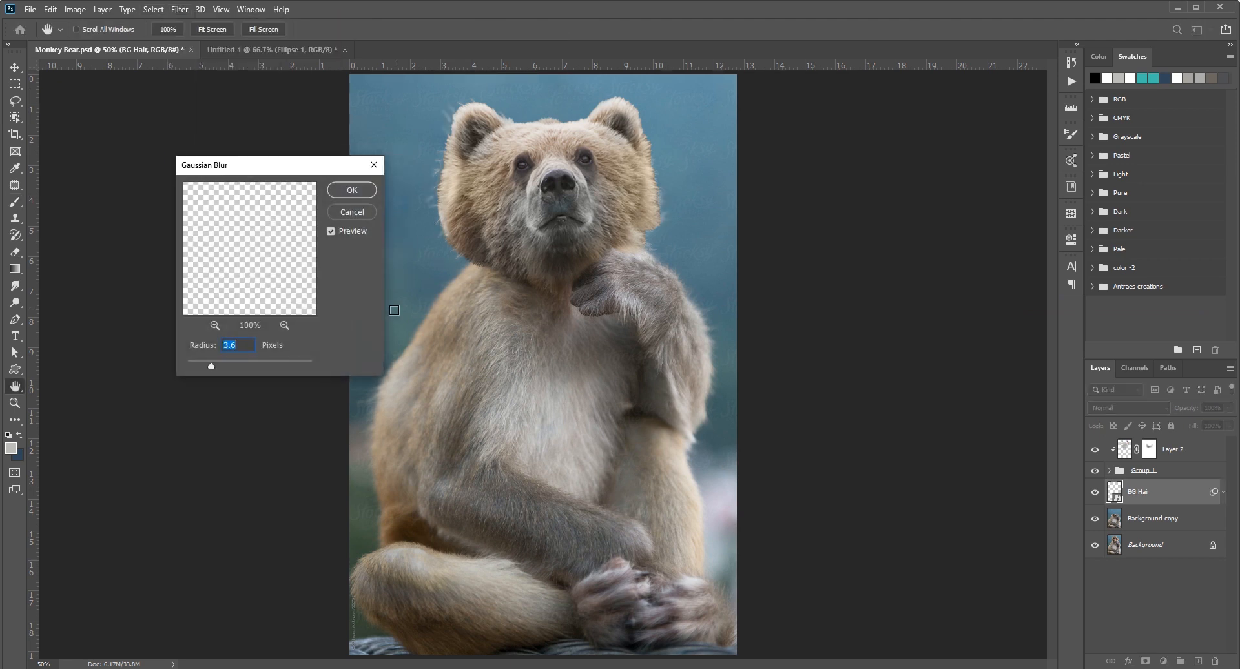
left_click_drag(210, 366, 207, 372)
left_click_drag(204, 366, 194, 367)
left_click(334, 211)
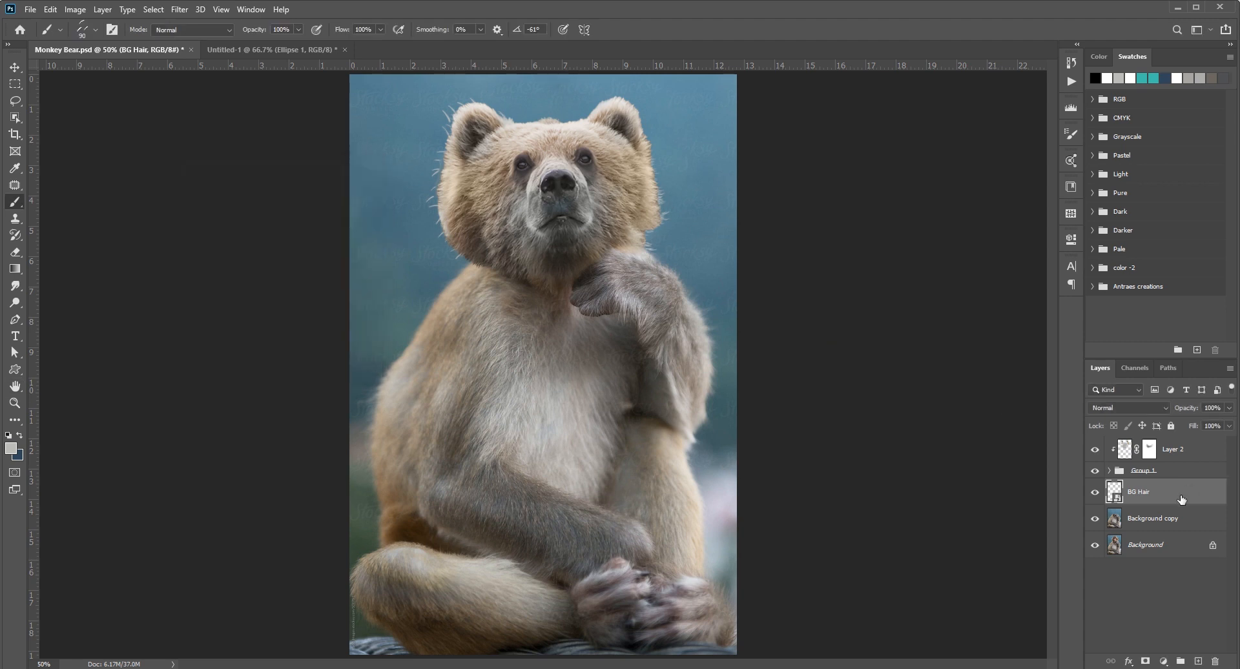
- Add a layer mask to BG Hair and mask out the hairs along the head's left side with a 90 px Soft Round brush
left_click(1146, 662)
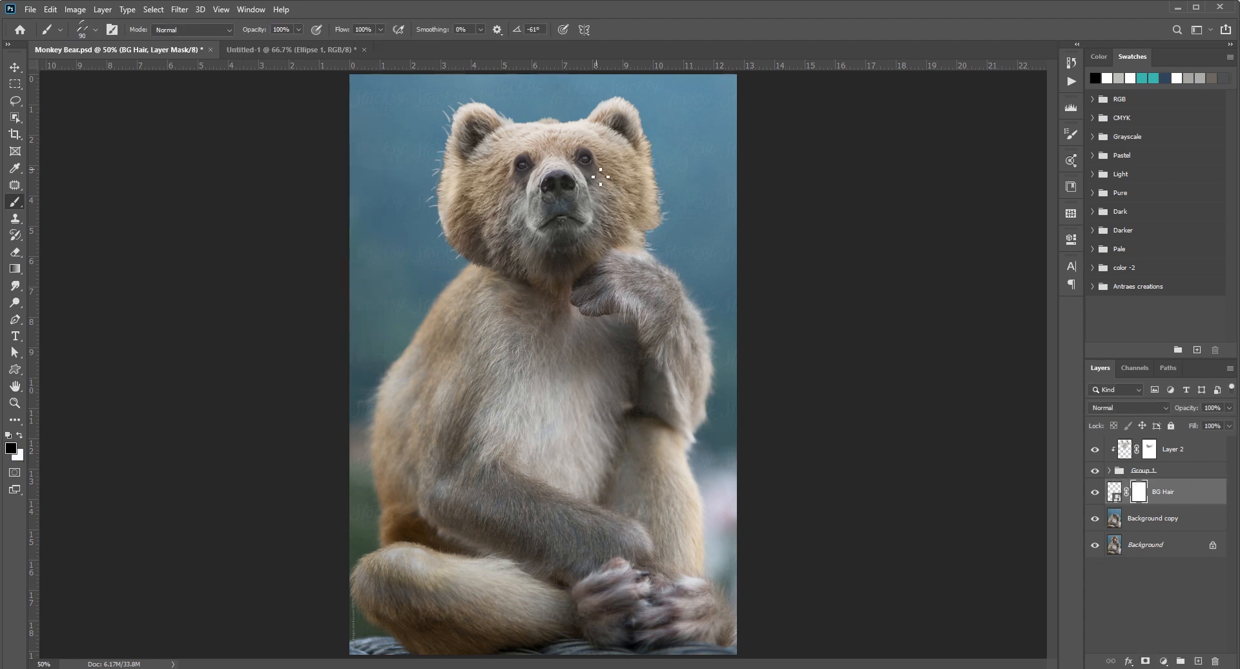
right_click(544, 205)
left_click(534, 314)
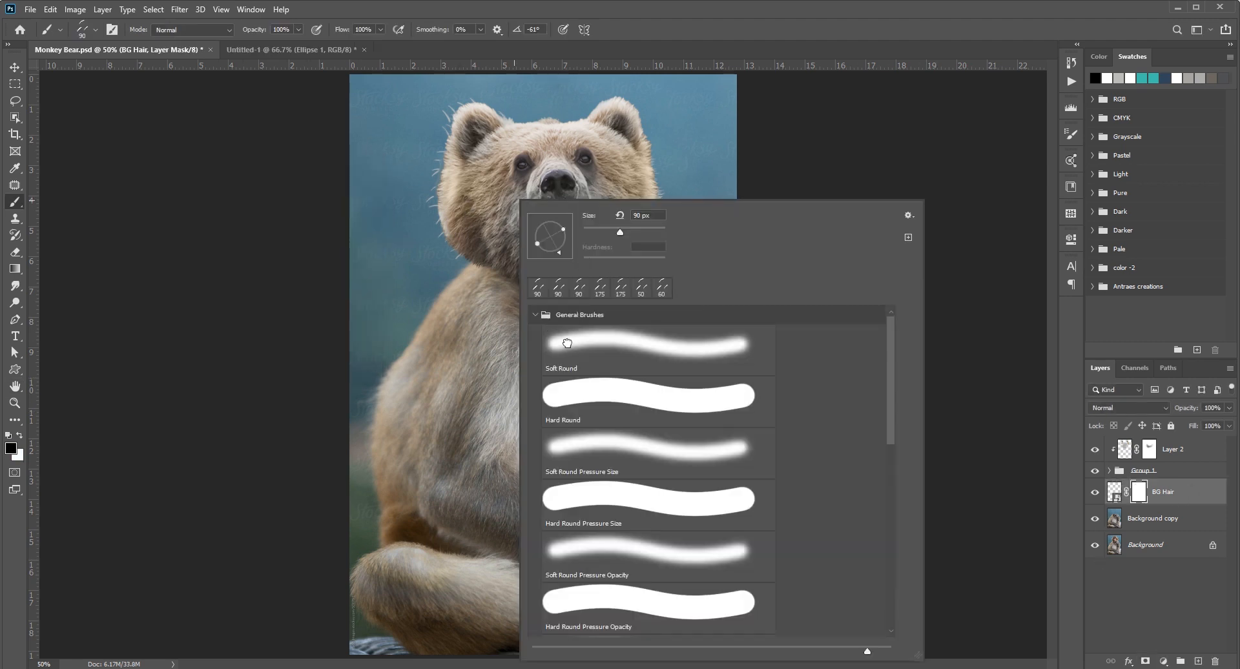
left_click(582, 346)
key("Return")
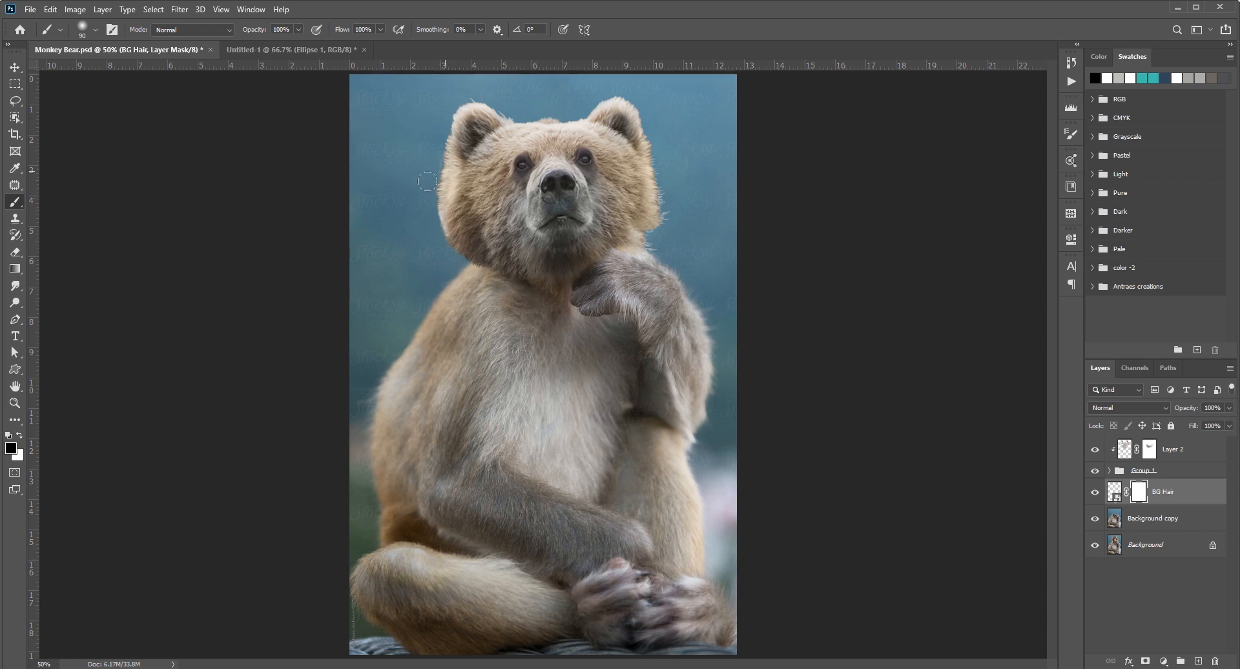
key("x")
key("ctrl+2")
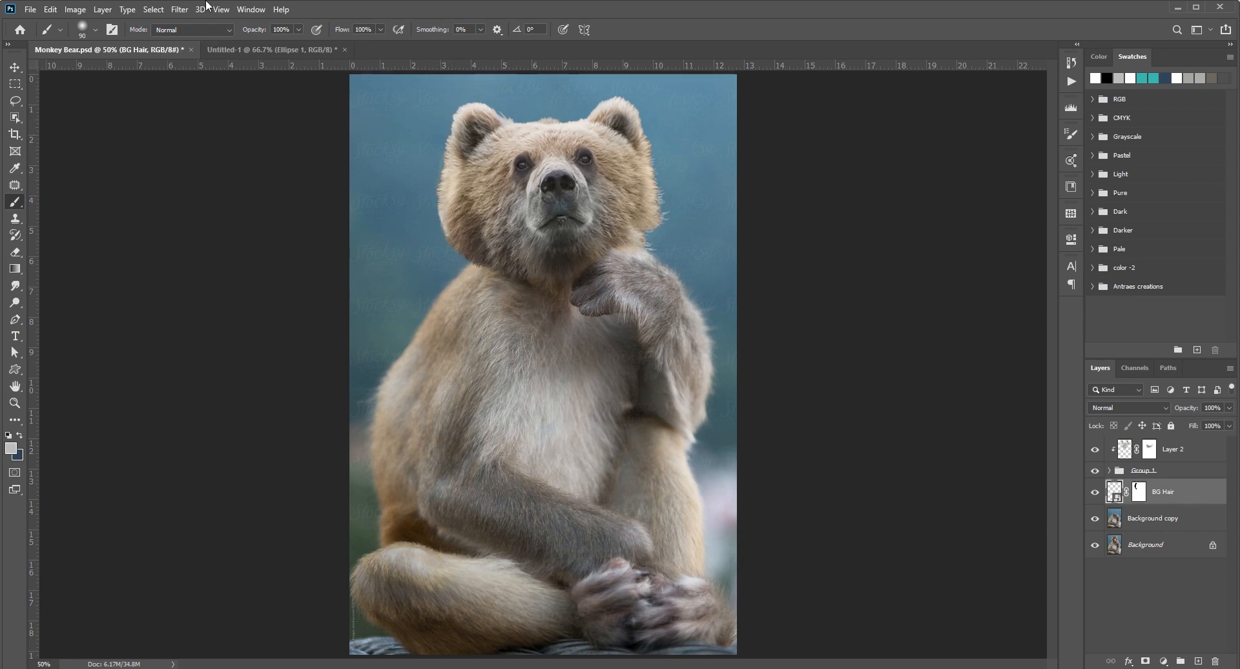
- Apply a slight Gaussian Blur to the contents of the BG Hair layer
left_click(179, 9)
mouse_move(224, 160)
left_click(369, 204)
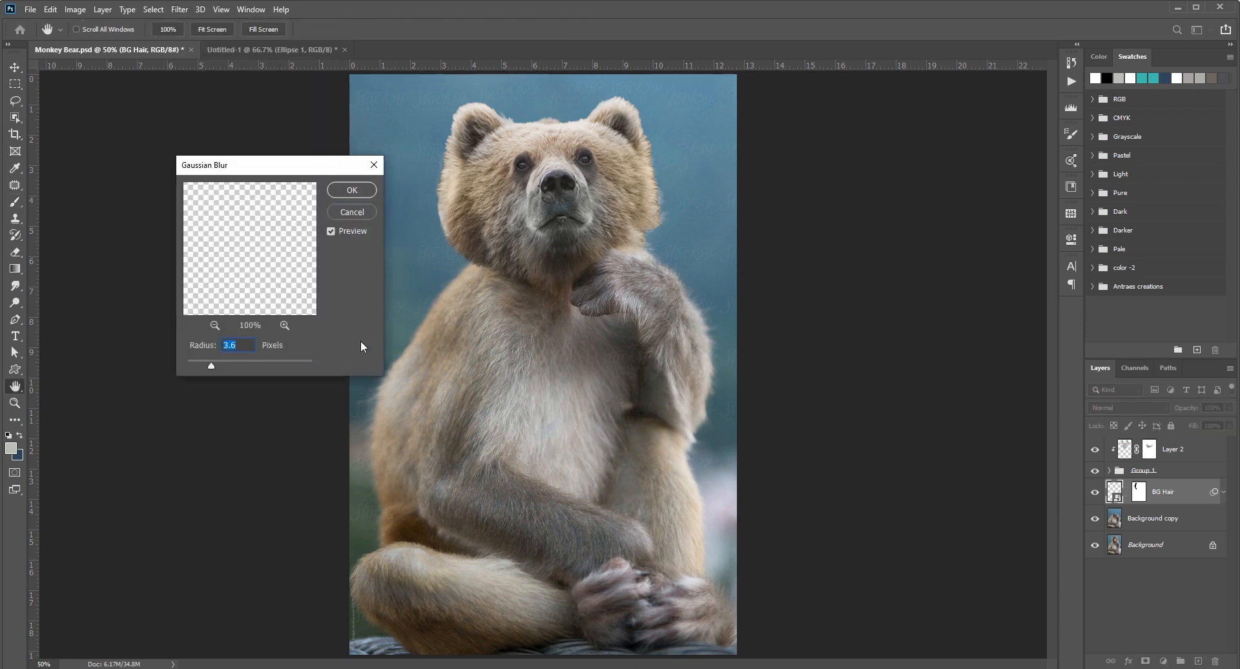
left_click(201, 366)
left_click(352, 190)
- Duplicate the BG Hair layer and invert the duplicate's layer mask
key("ctrl+j")
left_click(1131, 498)
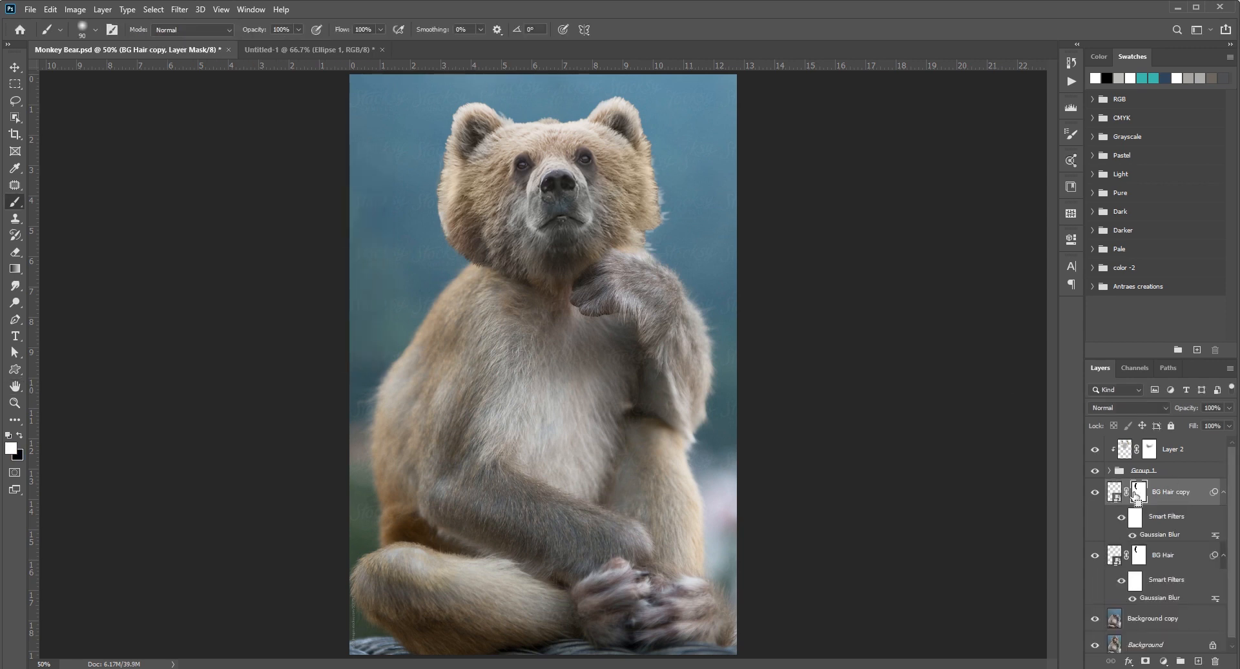
key("ctrl+i")
- Slightly increase the Gaussian Blur smart filter's radius on the BG Hair copy layer
double_click(1157, 536)
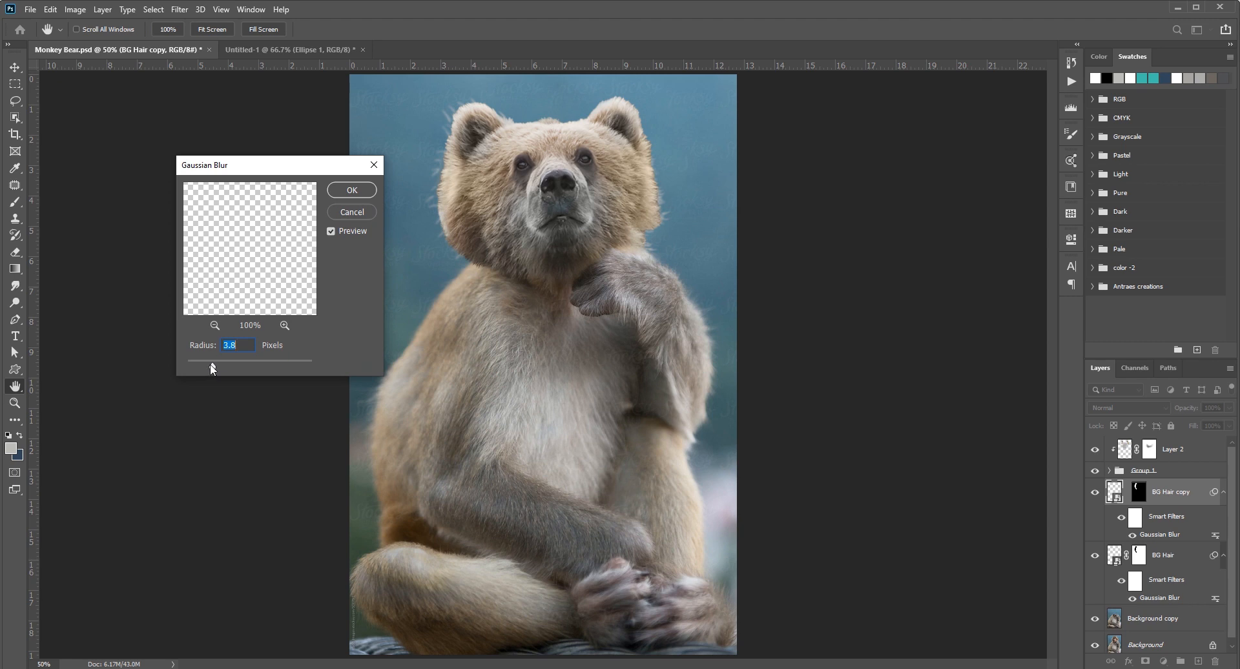
left_click_drag(211, 363, 217, 363)
left_click(353, 194)
- Scale the BG Hair copy layer down slightly, shift it a little to the left and bring it to the front of the layer stack
scroll(438, 150, "up", 12)
scroll(533, 186, "down", 9)
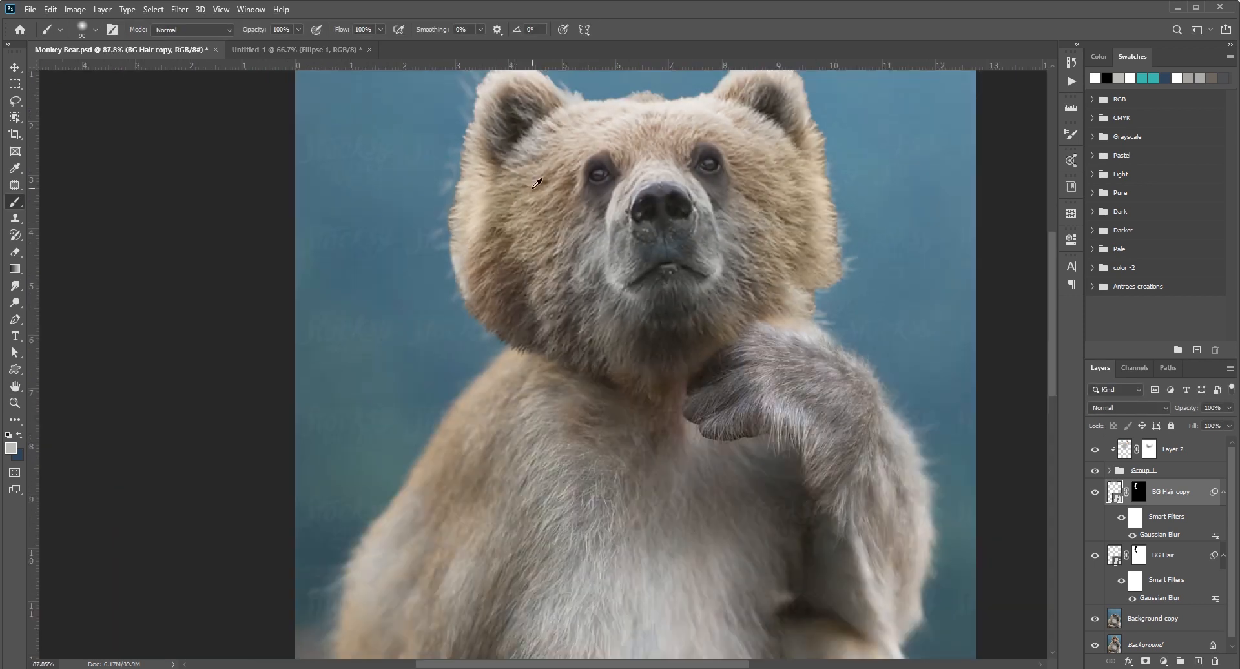
scroll(537, 184, "down", 2)
scroll(537, 184, "up", 1)
key("ctrl+t")
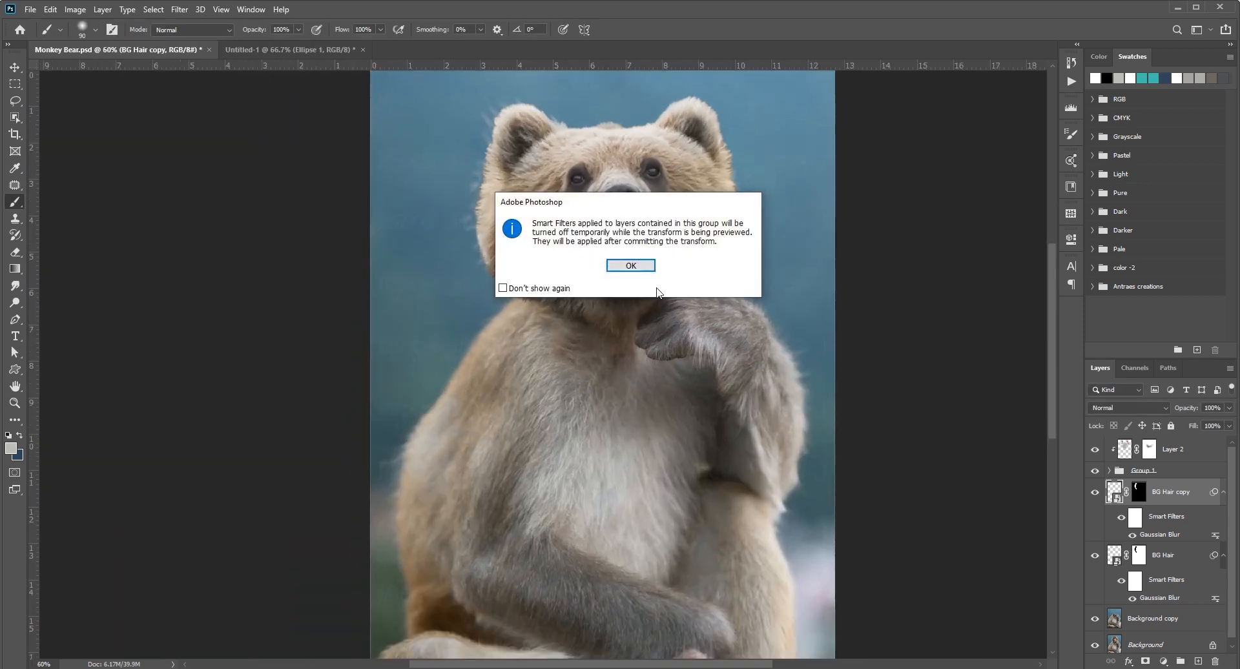
left_click(632, 270)
left_click_drag(769, 108, 743, 101)
left_click_drag(680, 175, 670, 176)
key("Return")
key("b")
key("ctrl+shift+bracketright")
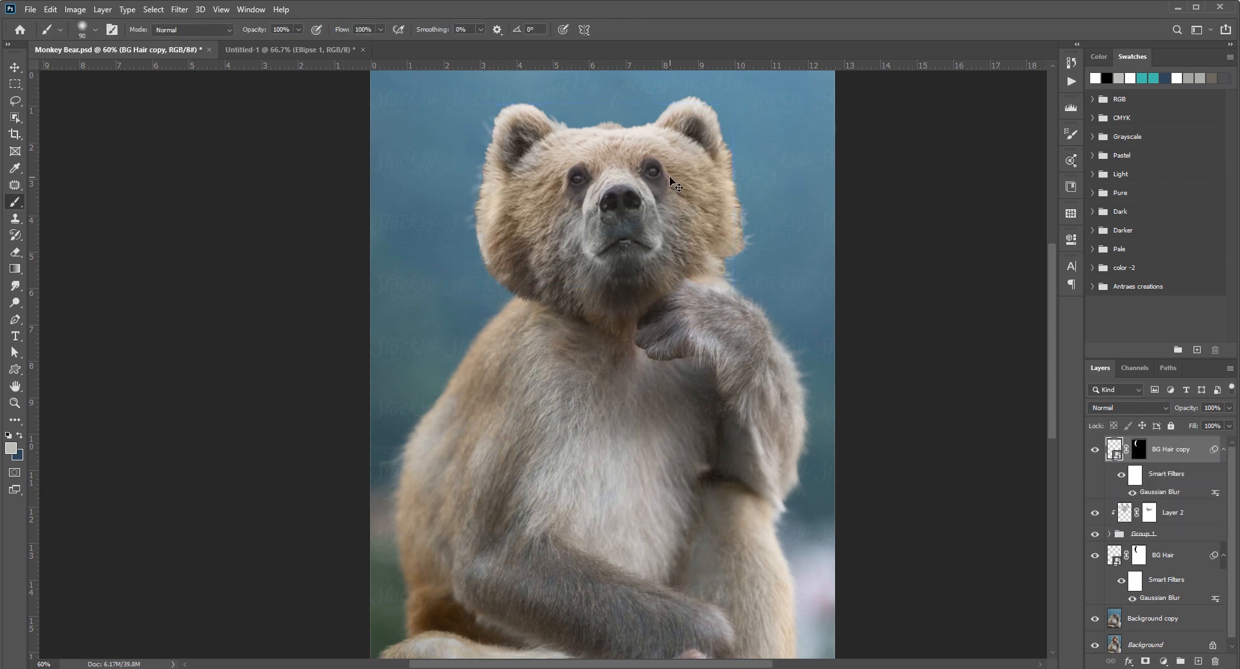
- Shrink the BG Hair copy layer slightly more from its lower-right corner and nudge it to fit the head's edge
key("ctrl+t")
left_click(631, 267)
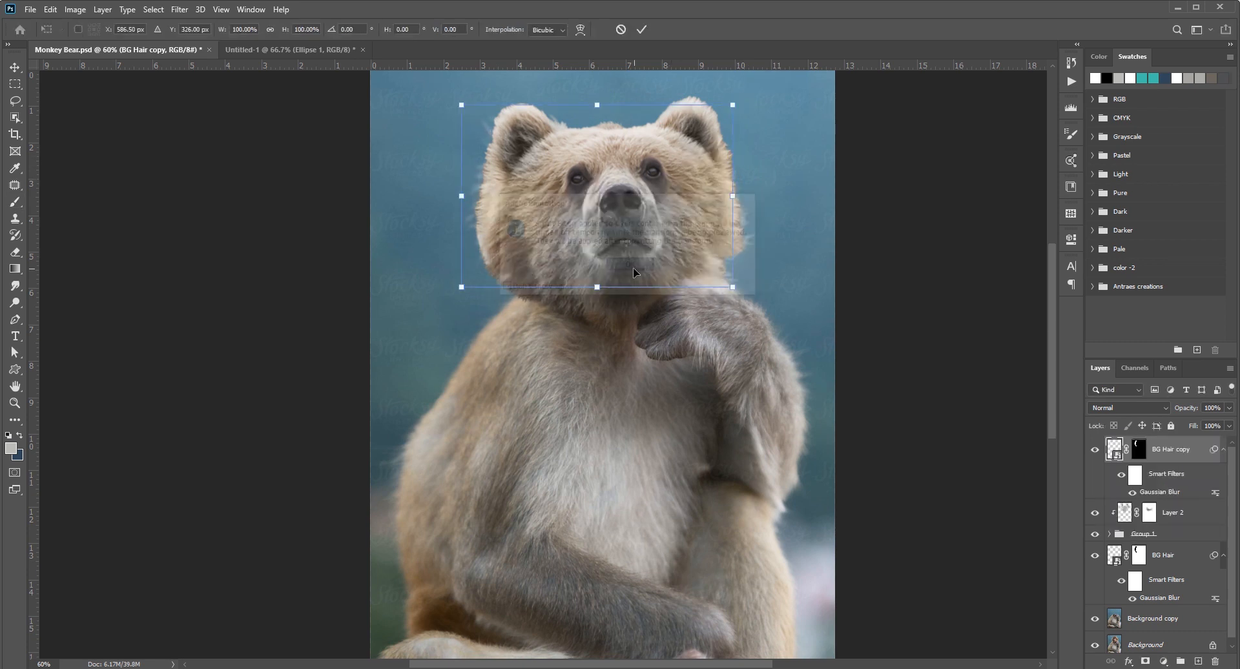
left_click_drag(734, 292, 720, 283)
left_click_drag(662, 243, 665, 243)
key("Return")
- Examine the head's fur edges up close and compare the composite with the BG Hair layers hidden and shown
scroll(506, 192, "up", 2)
scroll(501, 196, "up", 5)
left_click_drag(551, 155, 377, 272)
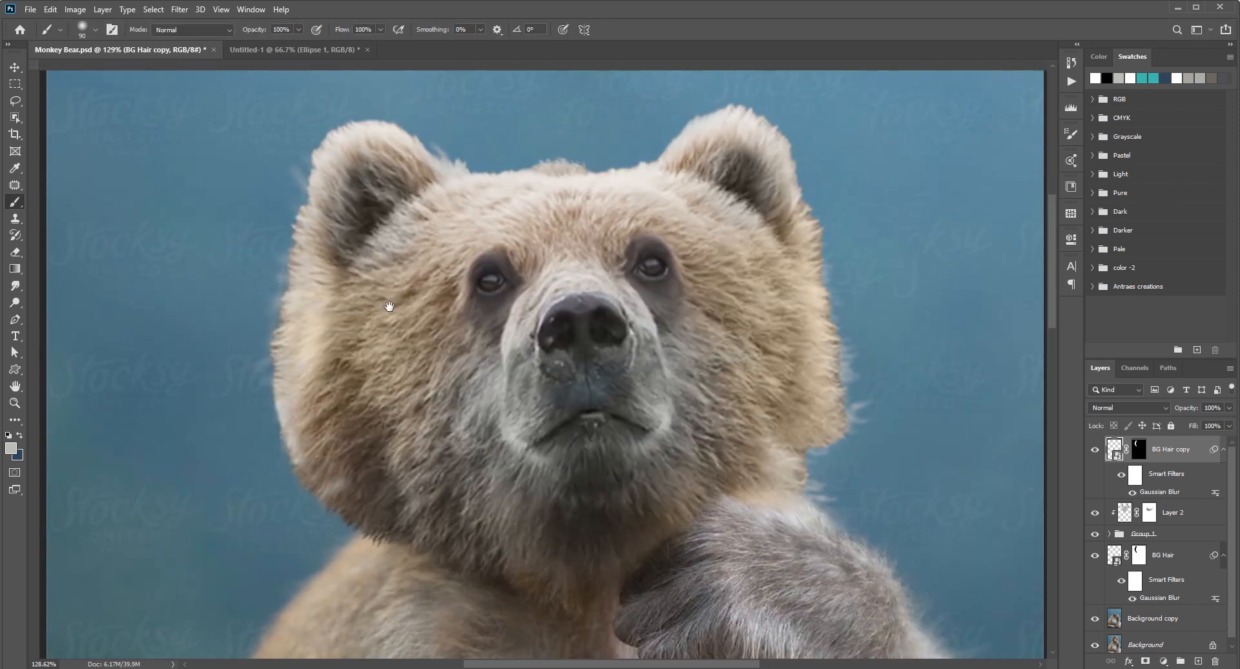
scroll(407, 176, "down", 7)
scroll(401, 172, "down", 3)
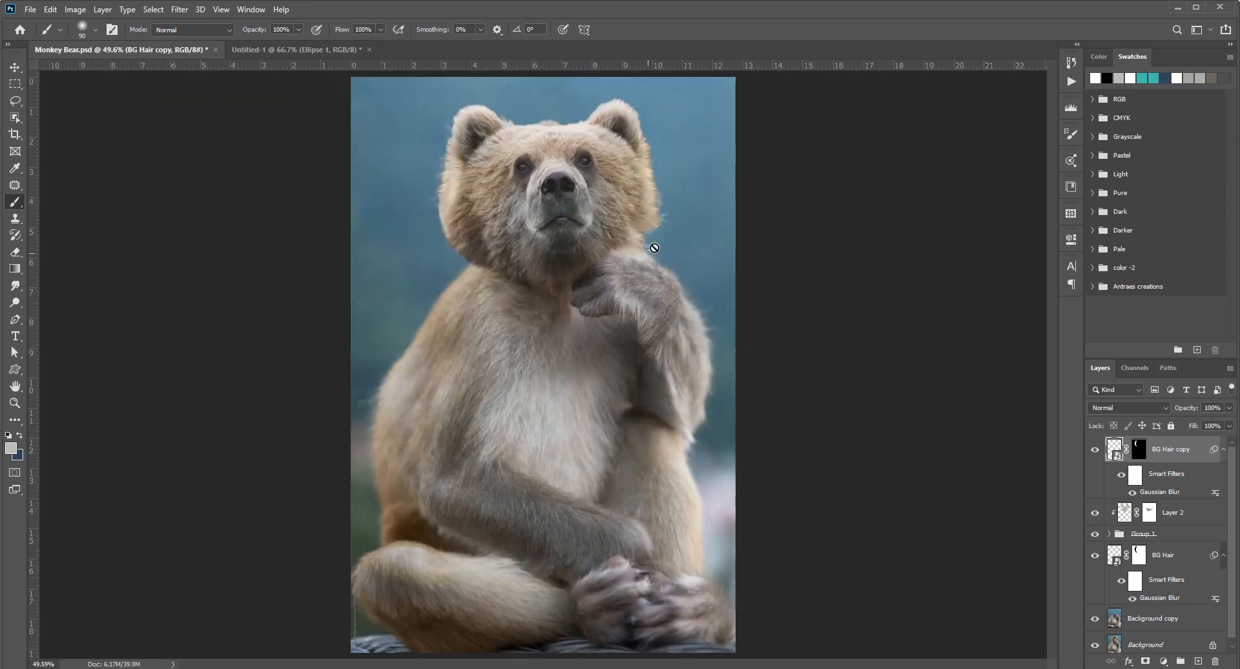
left_click(1095, 449)
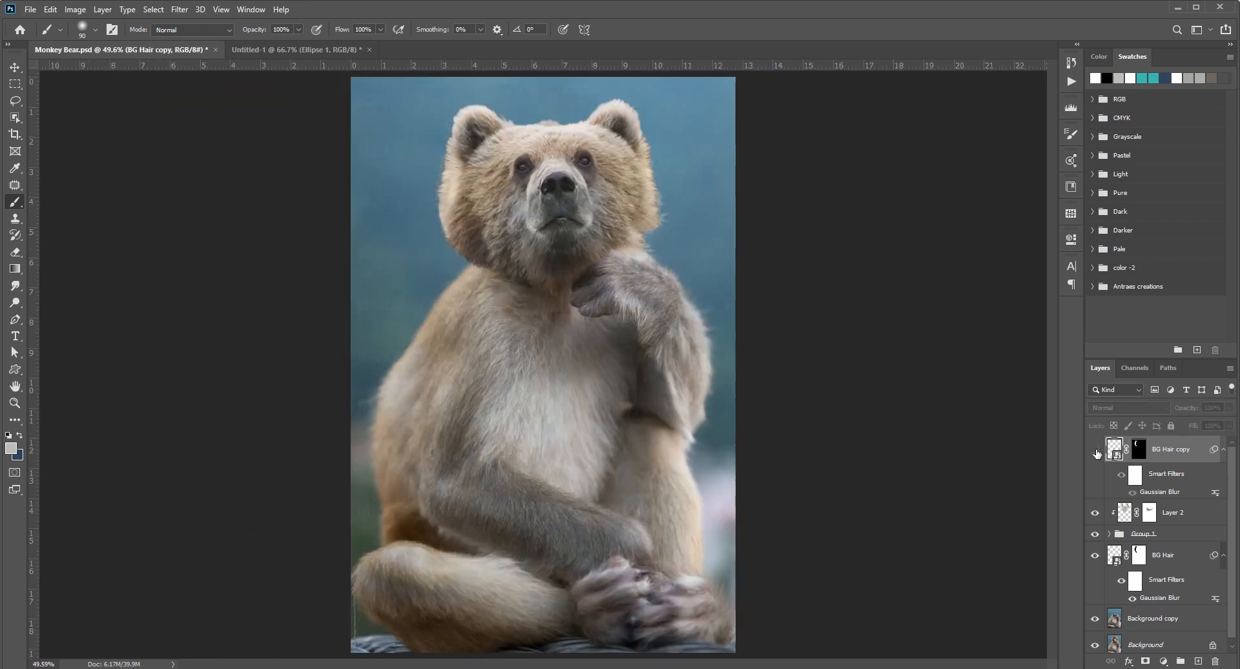
left_click(1096, 557)
left_click(1095, 449)
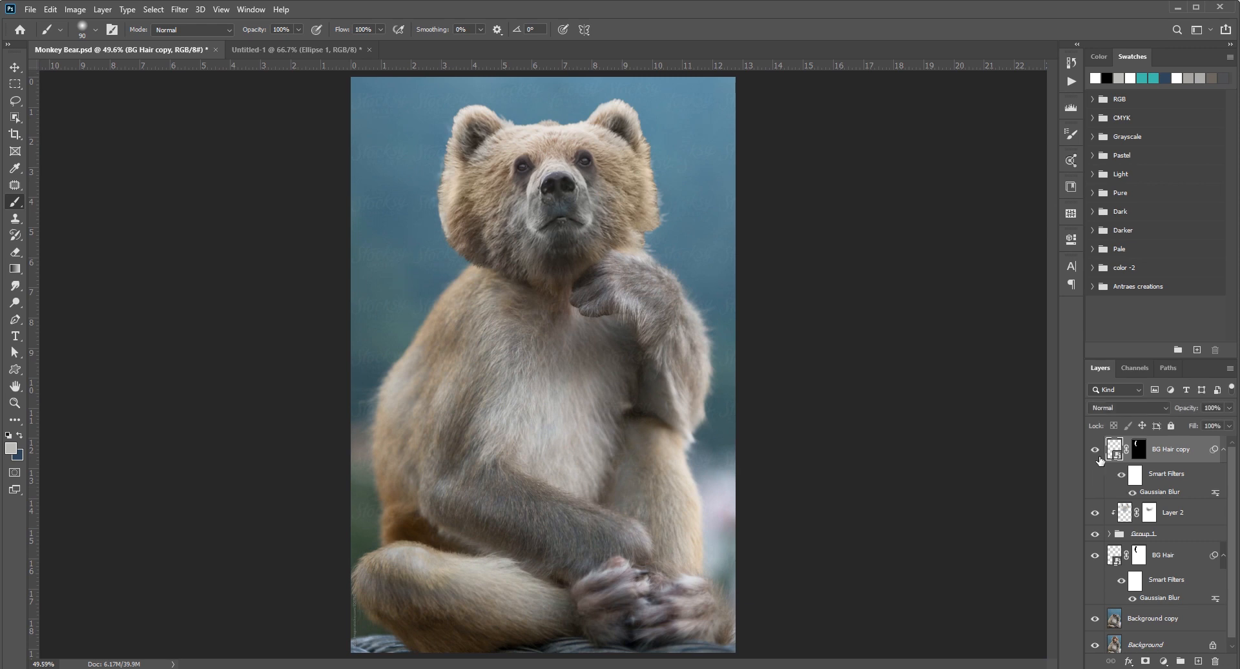
- Switch to the Move tool and save the Monkey Bear document
key("v")
key("ctrl+s")
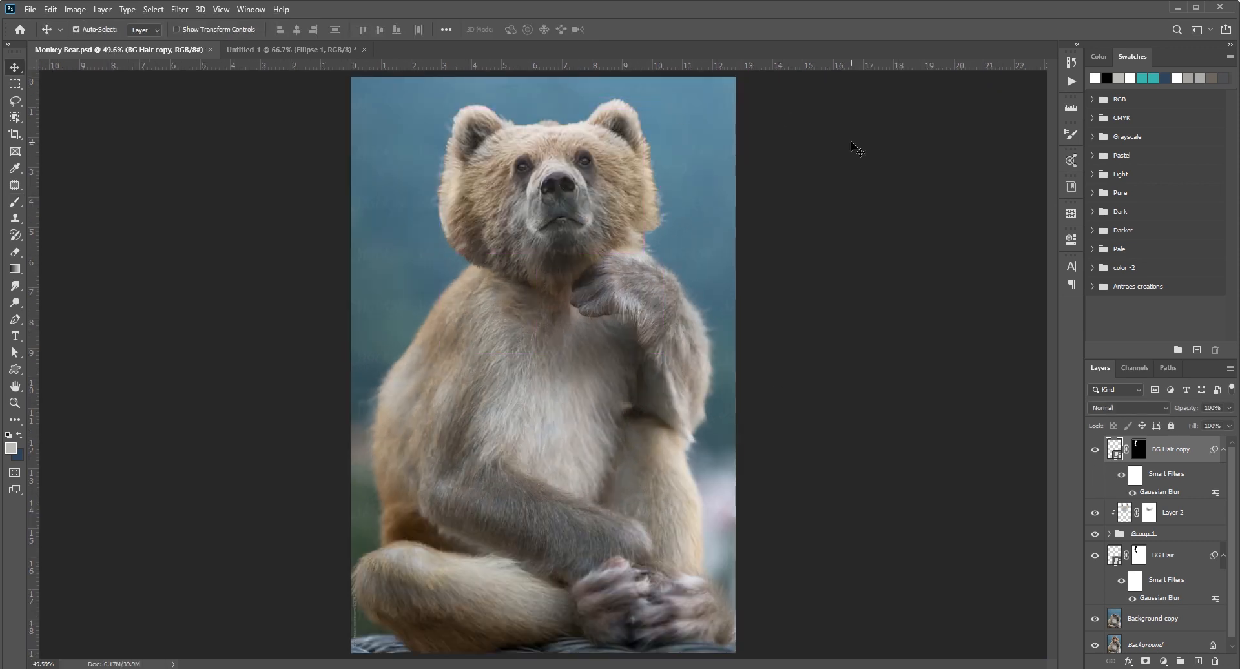